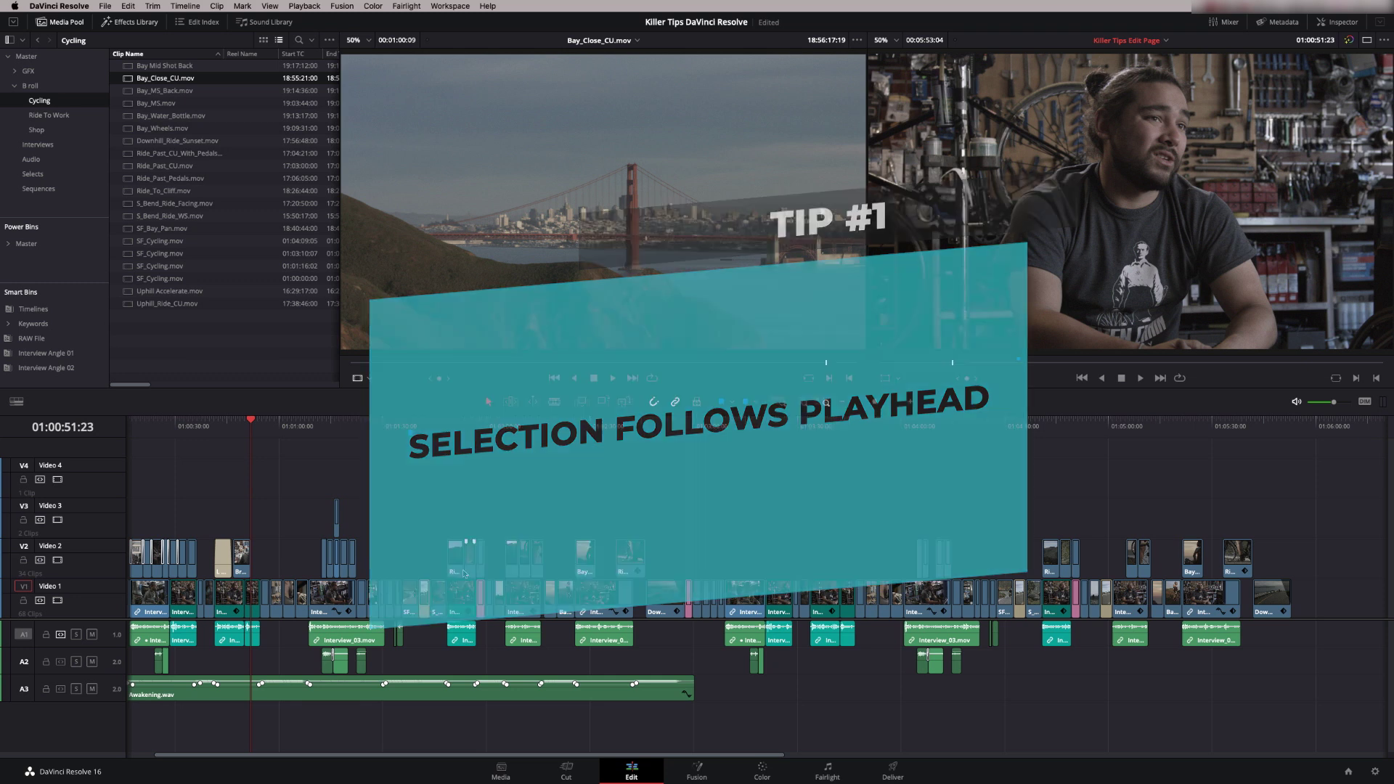
Step: In the Inspector, set the interview clip's zoom to 1.250 and X position to 127, and the next clip's zoom to 1.020 and X position to -1
left_click(1341, 22)
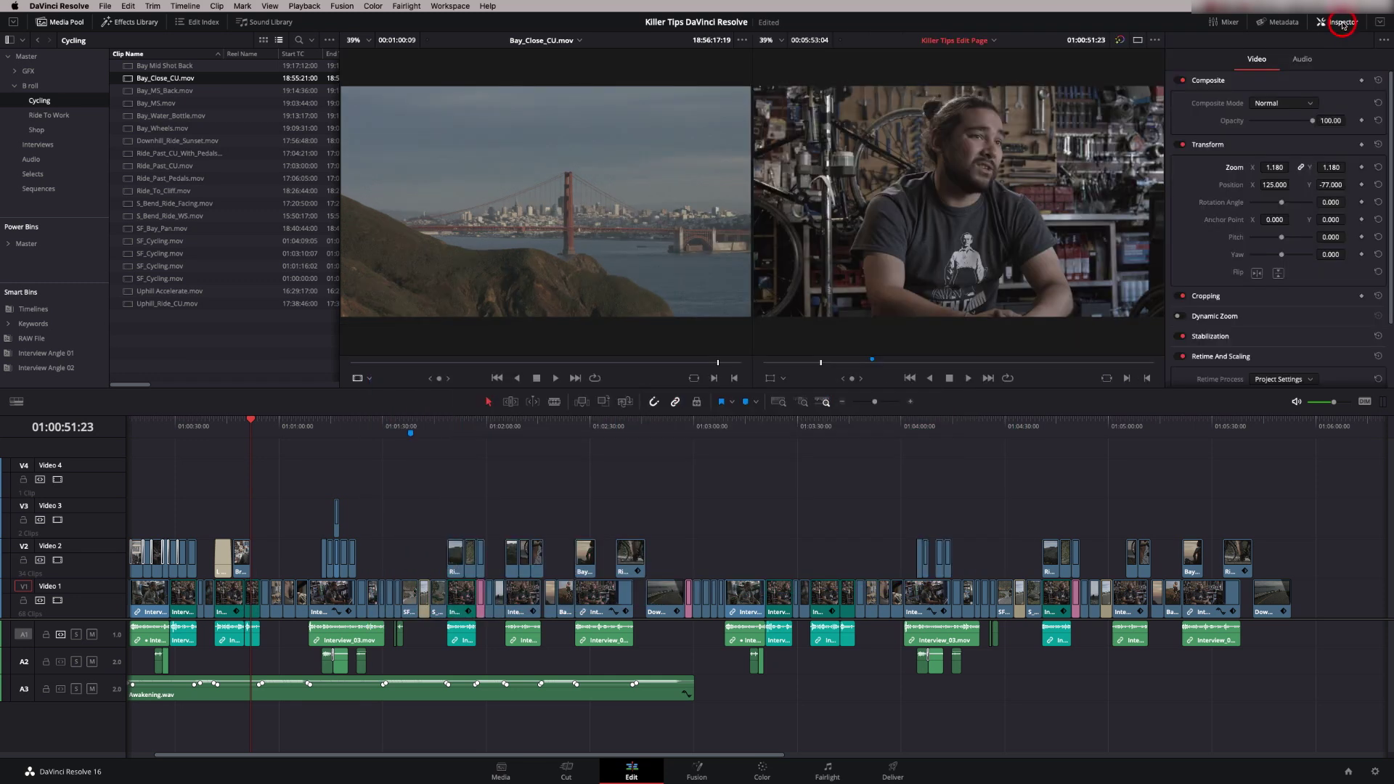
mouse_move(1274, 169)
left_mouse_down()
mouse_move(1271, 227)
mouse_move(1276, 184)
mouse_move(1265, 193)
left_mouse_up()
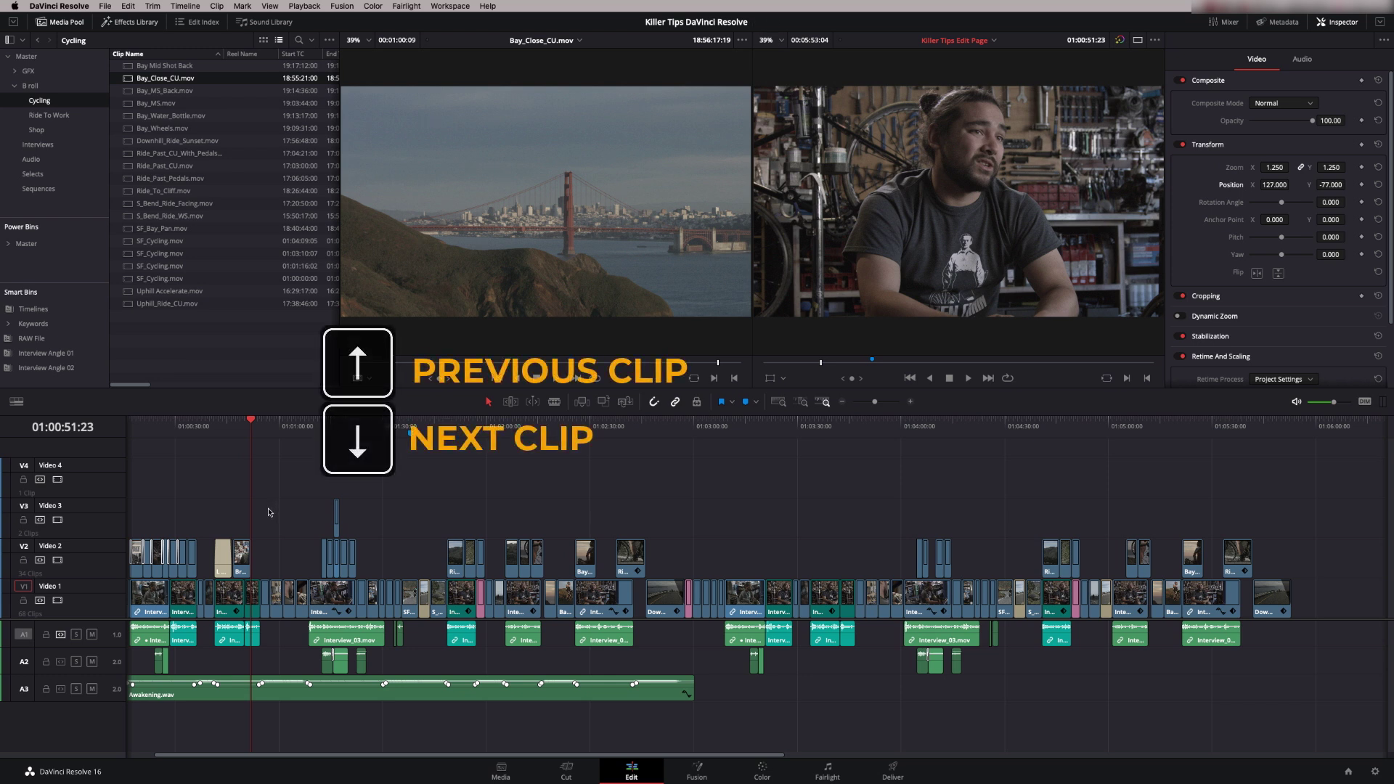
key("Down")
left_click_drag(1273, 146, 1274, 146)
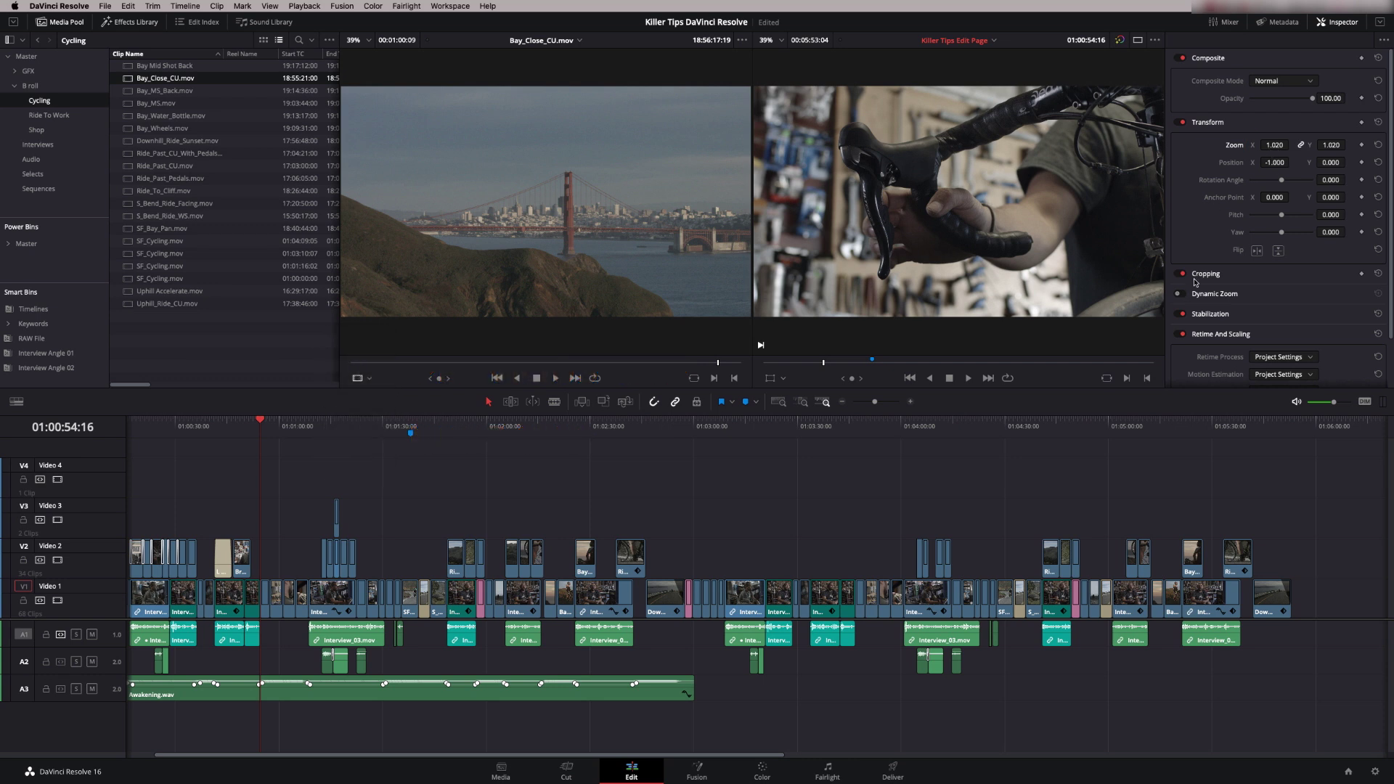
Step: Step the playhead forward clip by clip to the short clip on Video 3 at 01:01:15:21
key("Down")
key("Down")
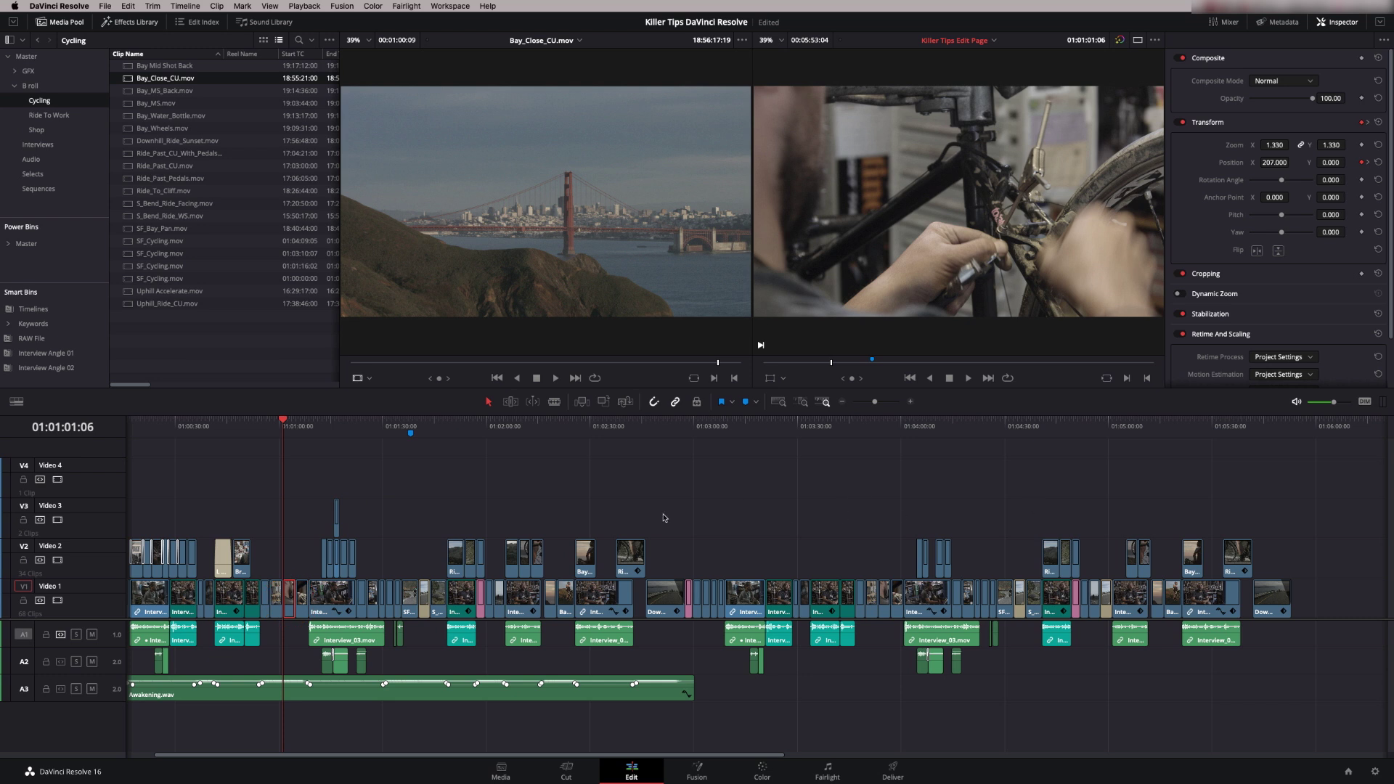
key("Down")
key("Down")
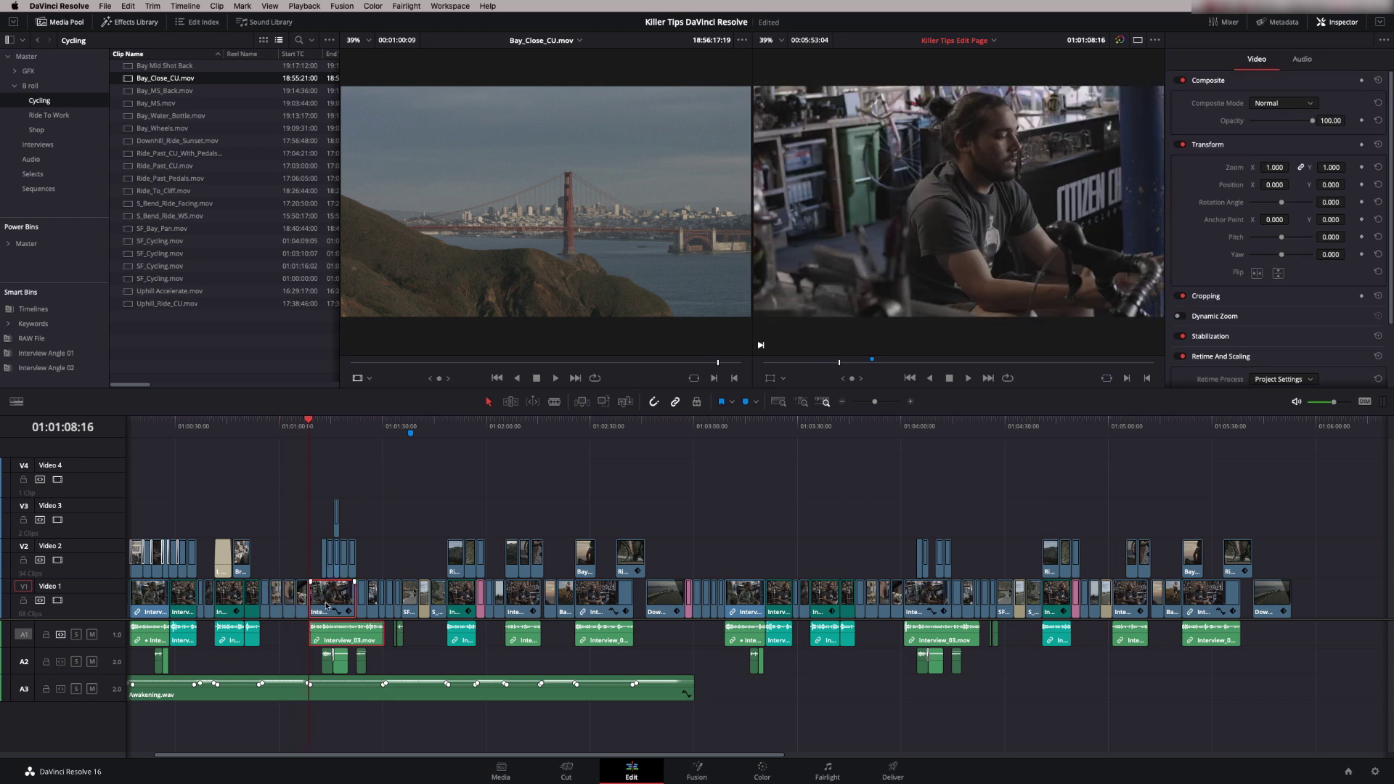
key("Down")
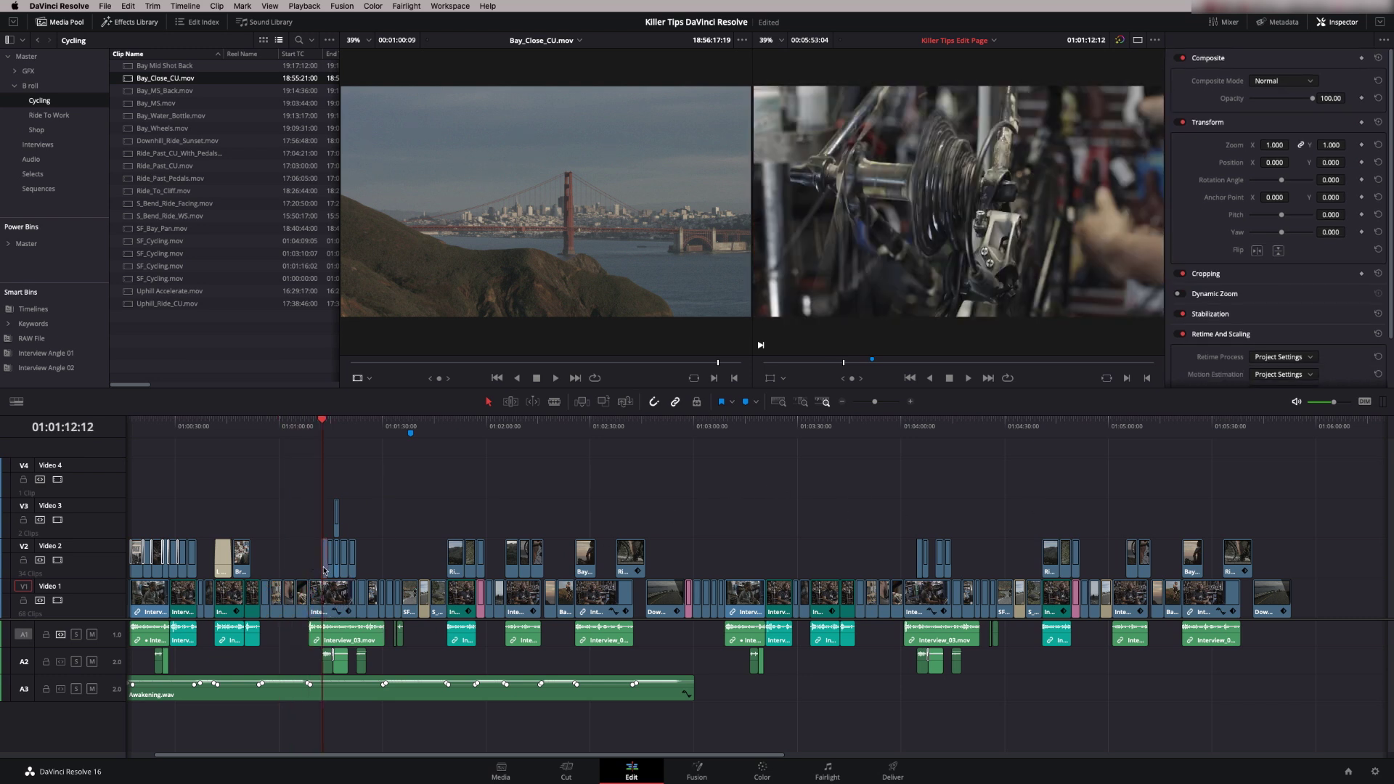
key("Down")
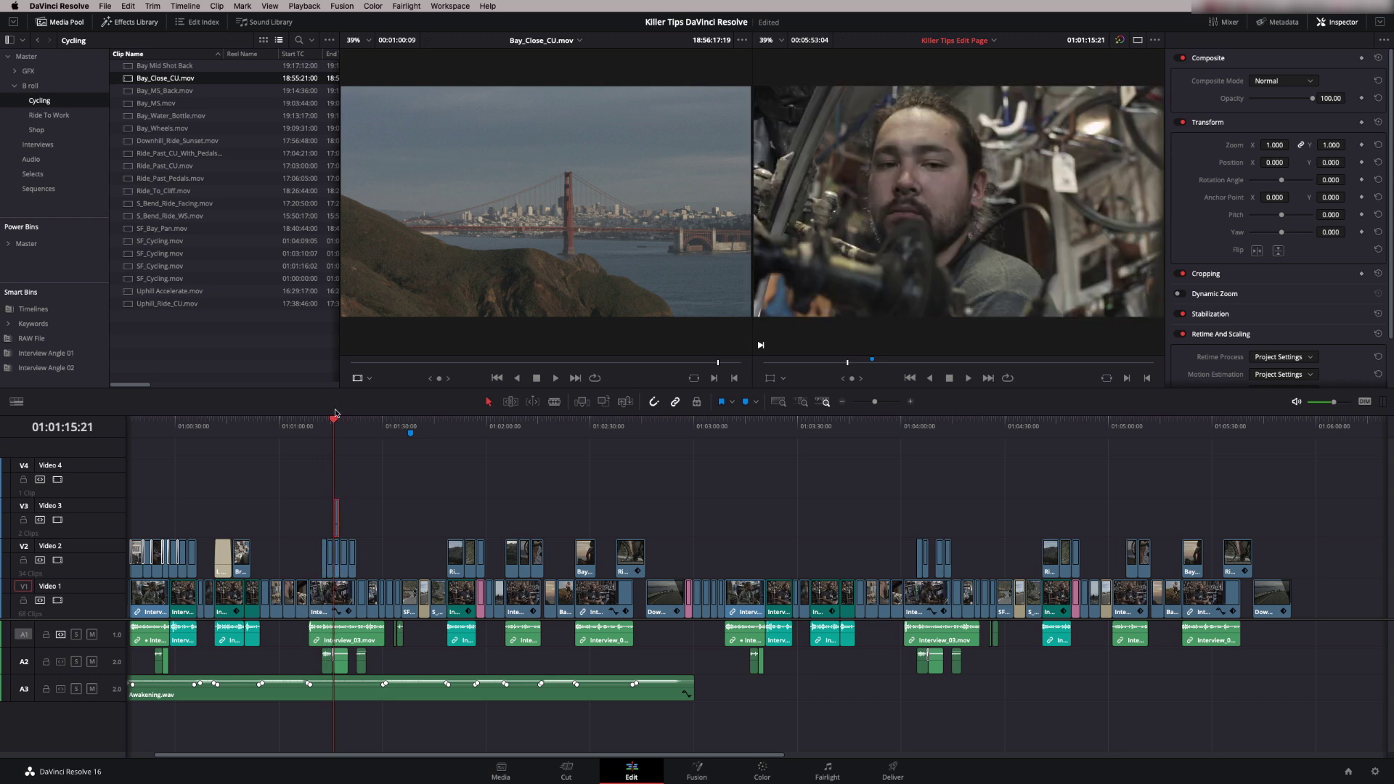
Step: Move the playhead onward from the Video 3 clip through the following edits to 01:03:05:00
left_click(338, 415)
key("Down")
key("Down")
key("Down")
key("Down")
key("Down")
key("Down")
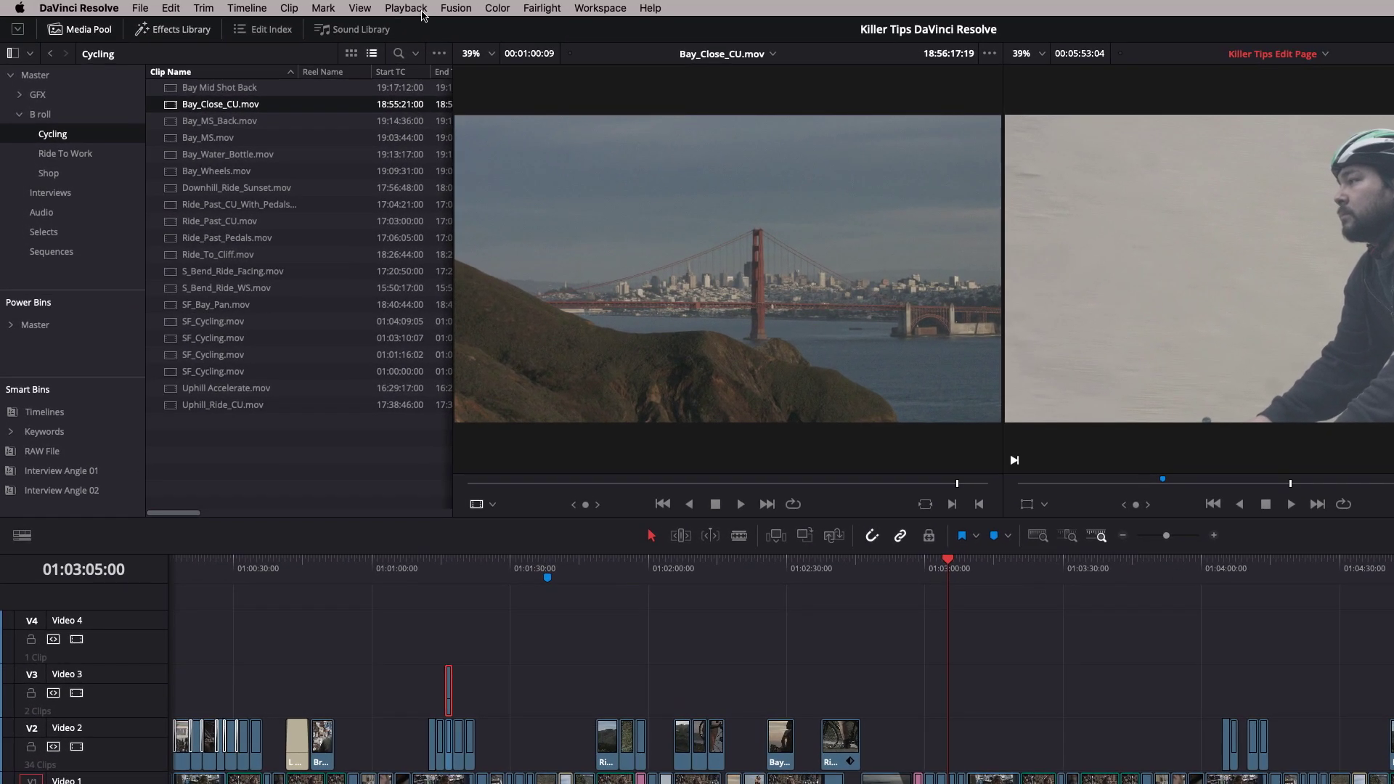
Step: Enable Selection Follows Playhead and scrub the playhead forward over the timeline clips to 01:04:26:08
left_click(260, 10)
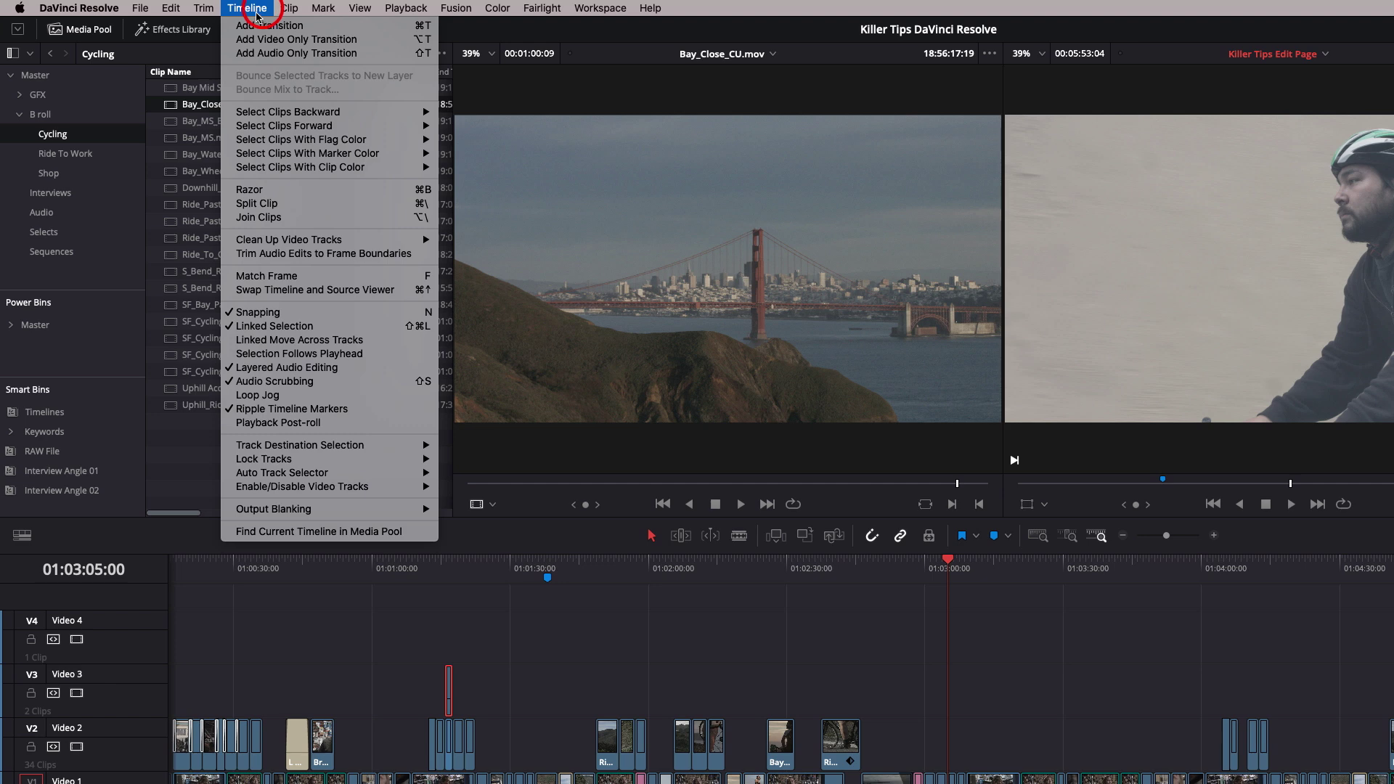
left_click(317, 354)
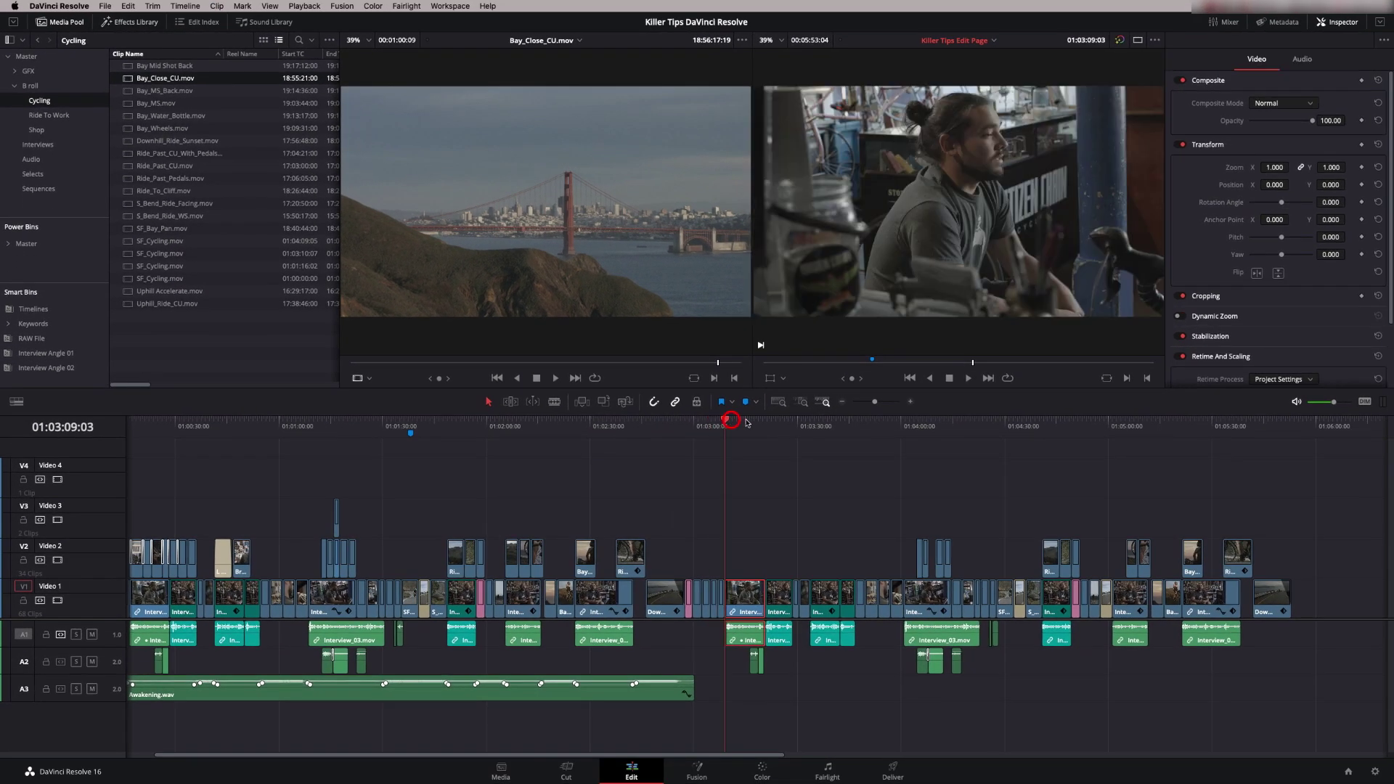
left_click_drag(975, 560, 1326, 586)
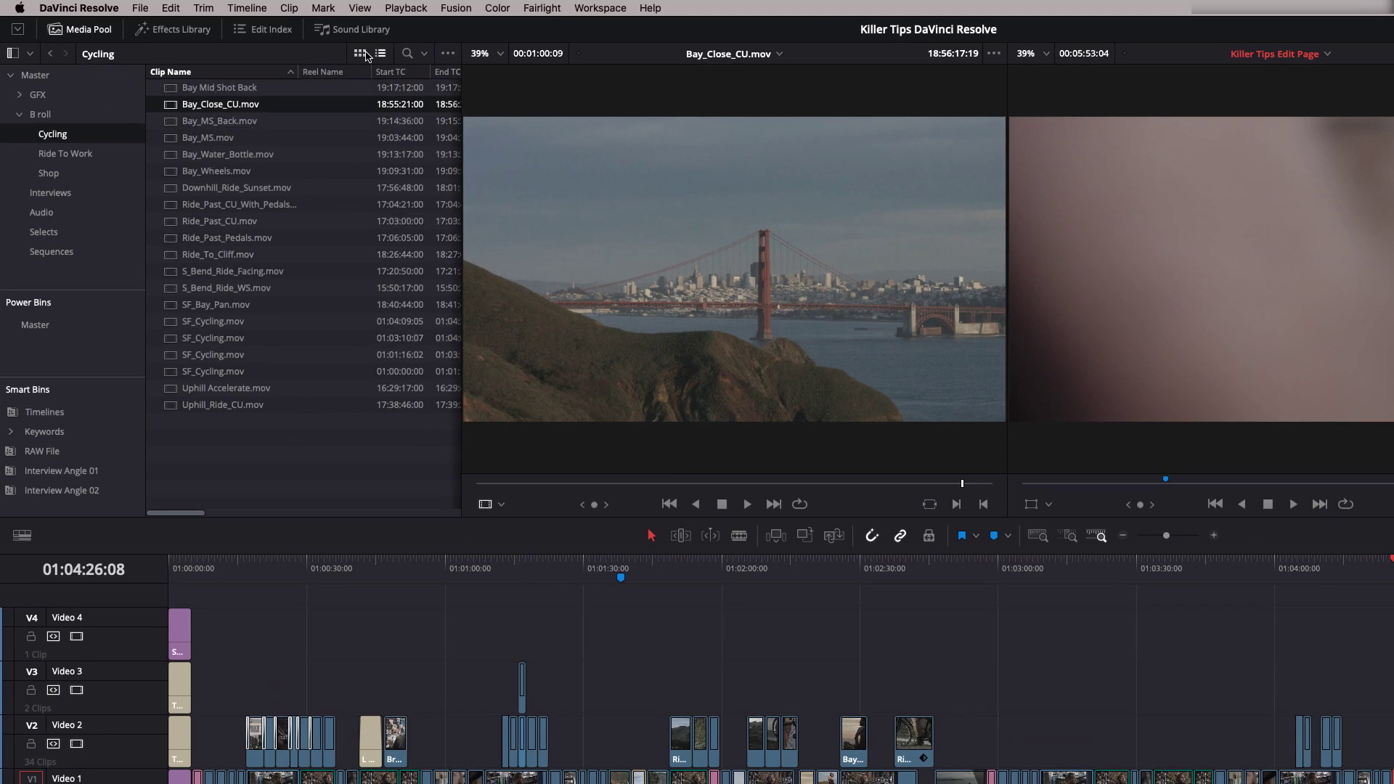
Step: Open the Ride To Work bin as a separate window
left_click(320, 47)
left_click(381, 53)
right_click(67, 160)
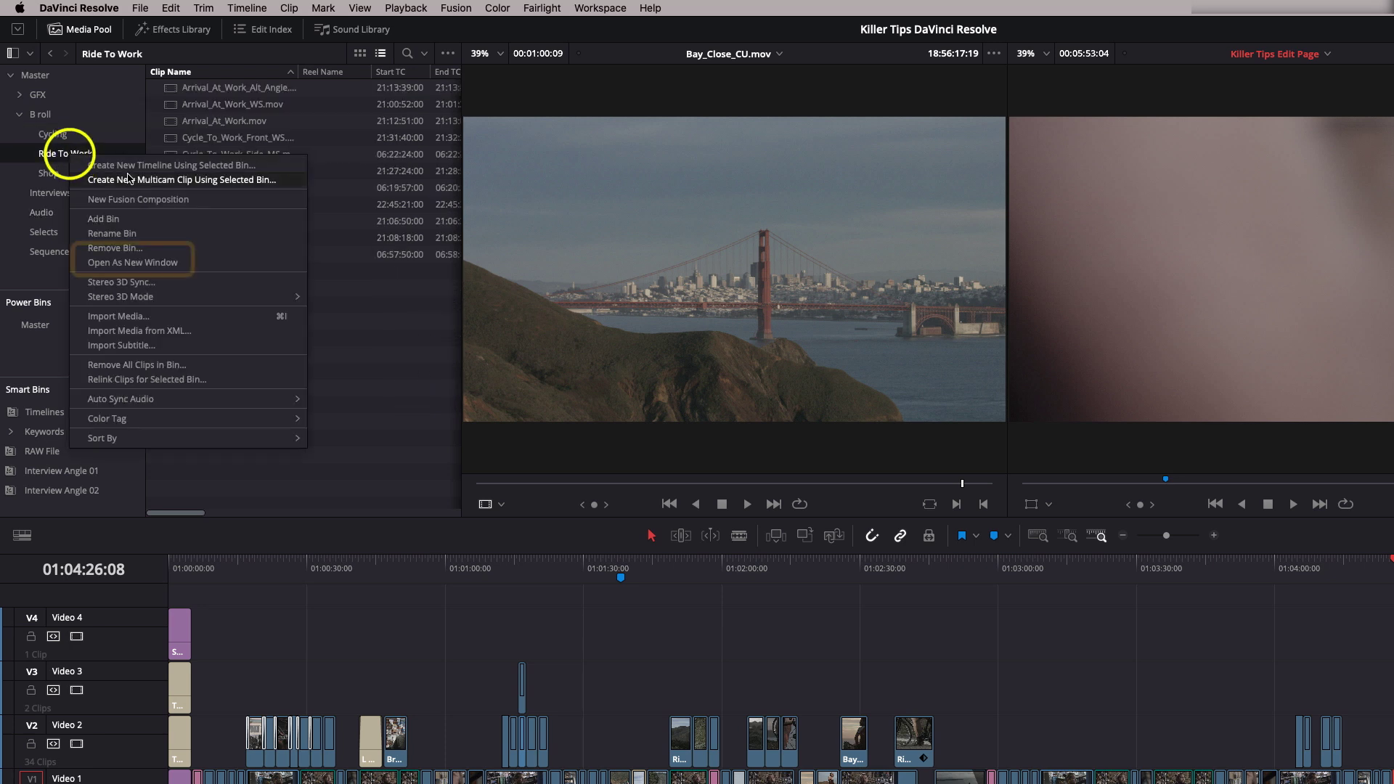
left_click(192, 263)
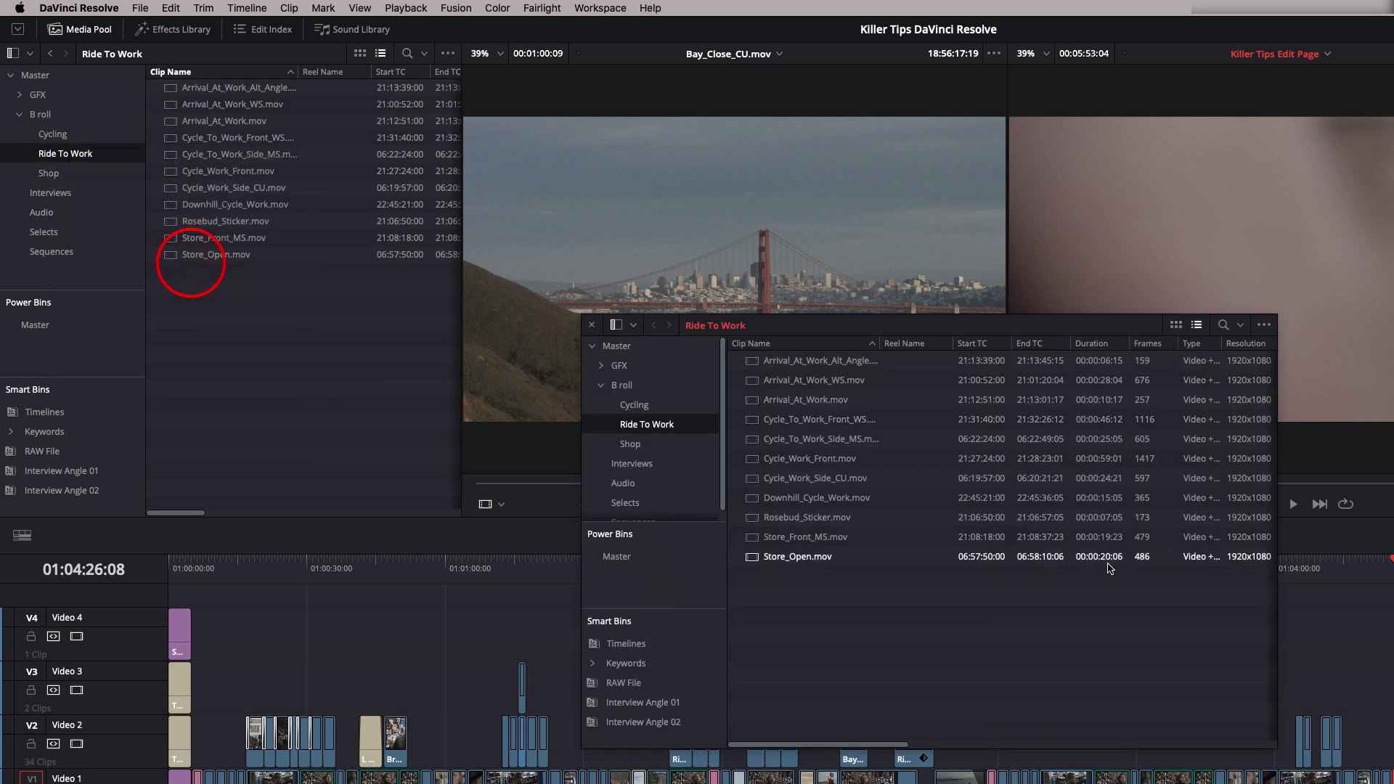
Step: Switch between the B roll bins inside the floating bin window, ending on the Cycling bin
left_click(646, 404)
left_click(646, 424)
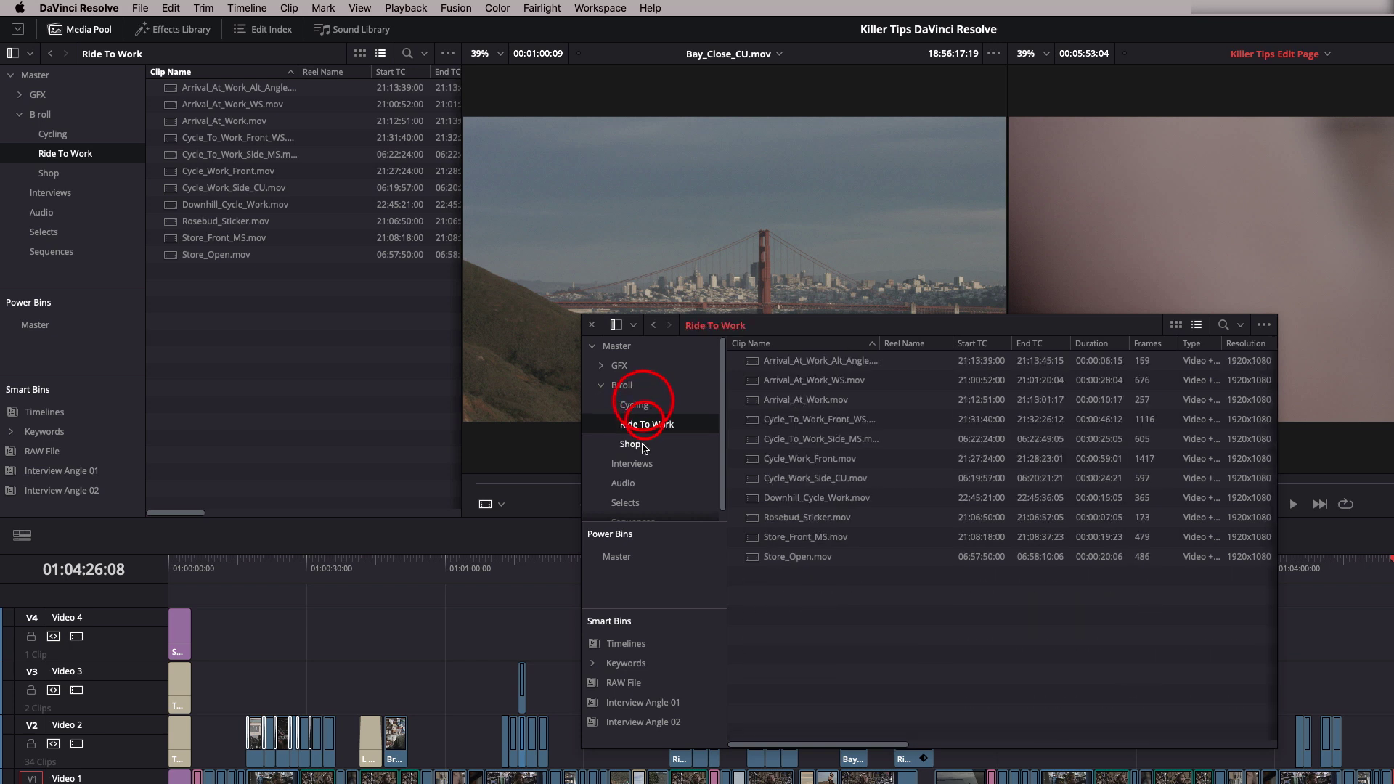
left_click(630, 443)
left_click(649, 423)
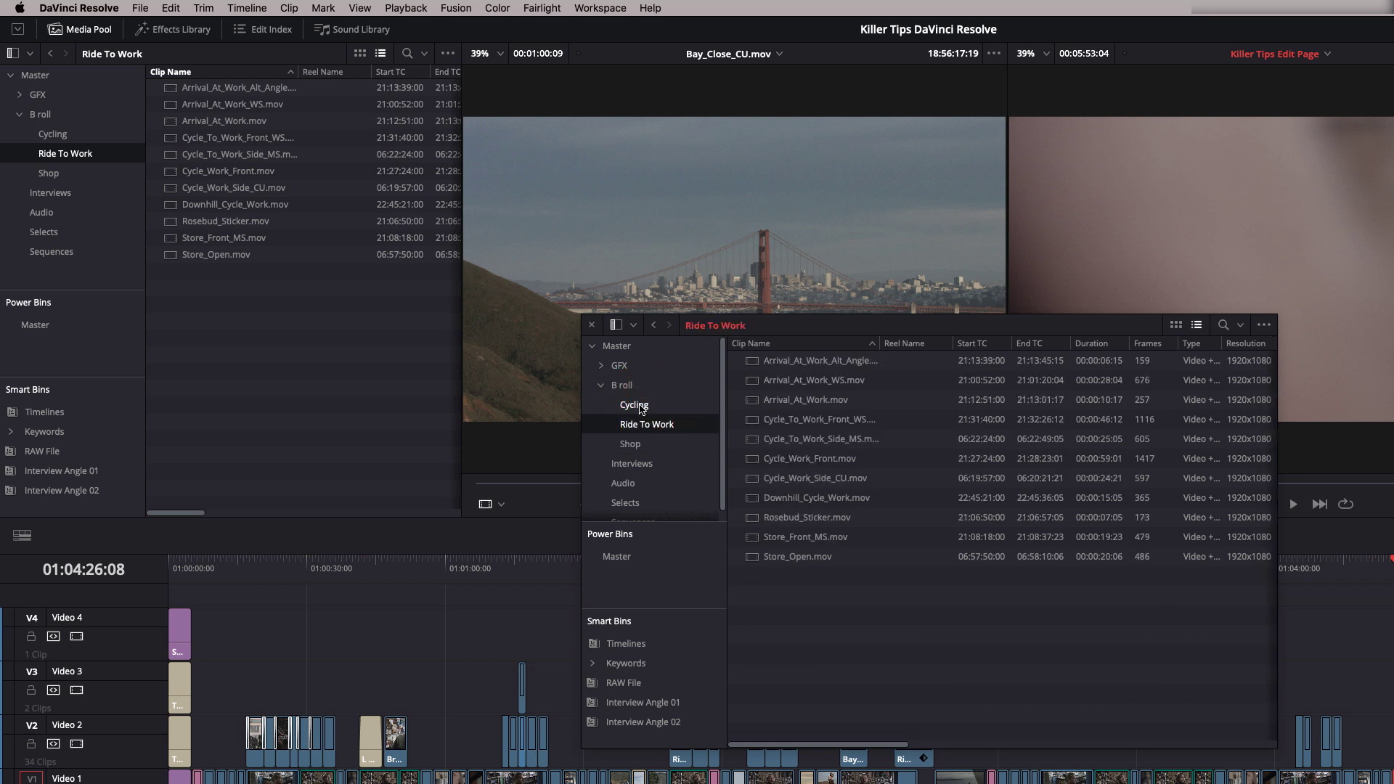
left_click(642, 407)
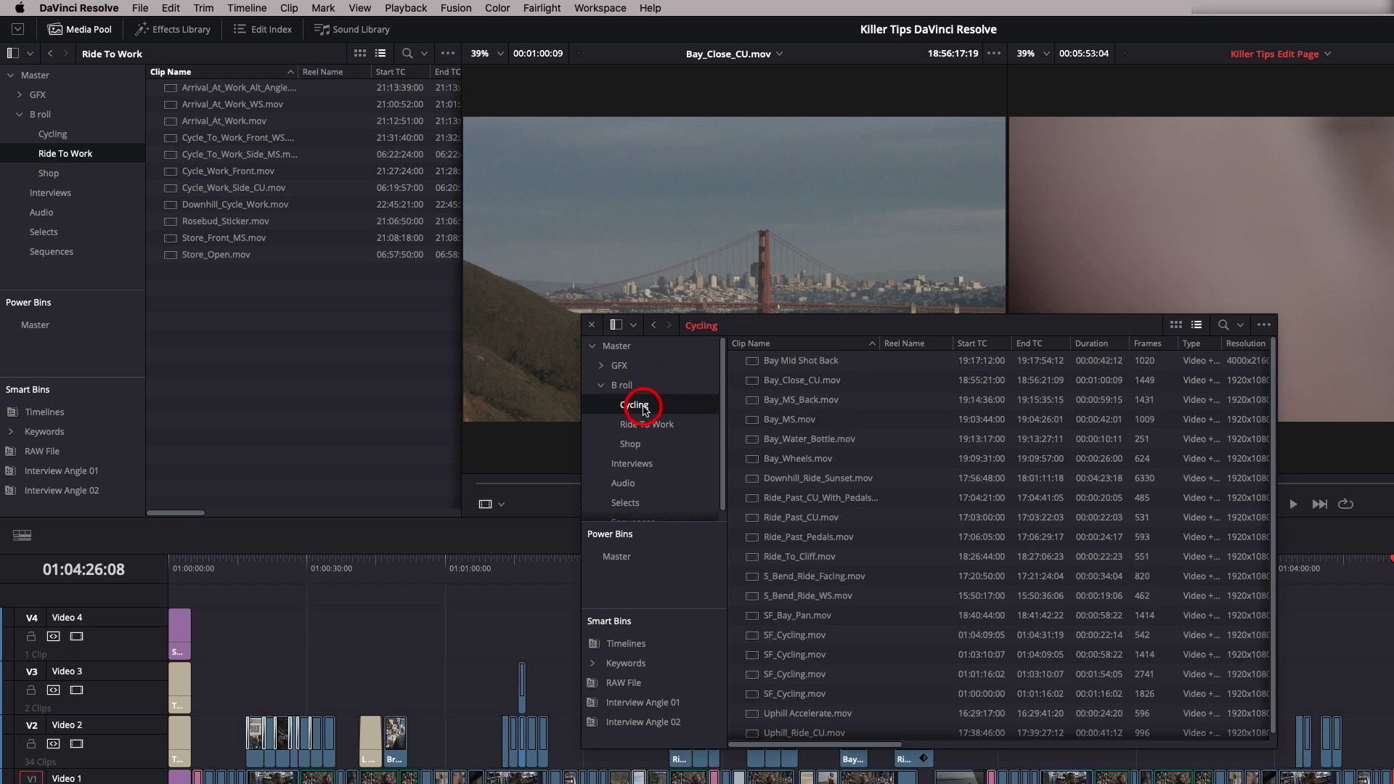
Step: Open the Shop bin as a second separate window and move that window up over the source viewer
right_click(52, 175)
left_click(173, 288)
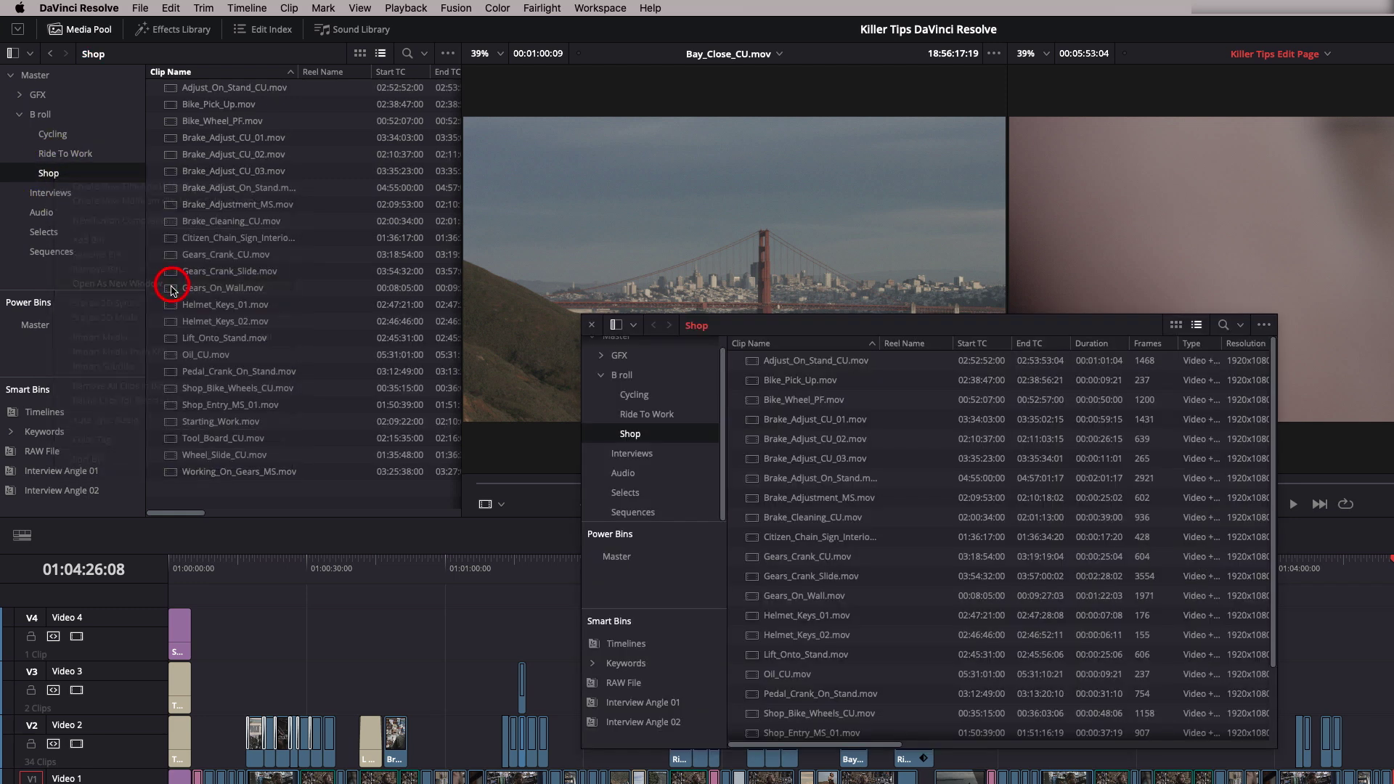
left_click_drag(748, 325, 659, 175)
Step: Bring the Media Pool 1 -- Cycling window back to the front
left_click(600, 8)
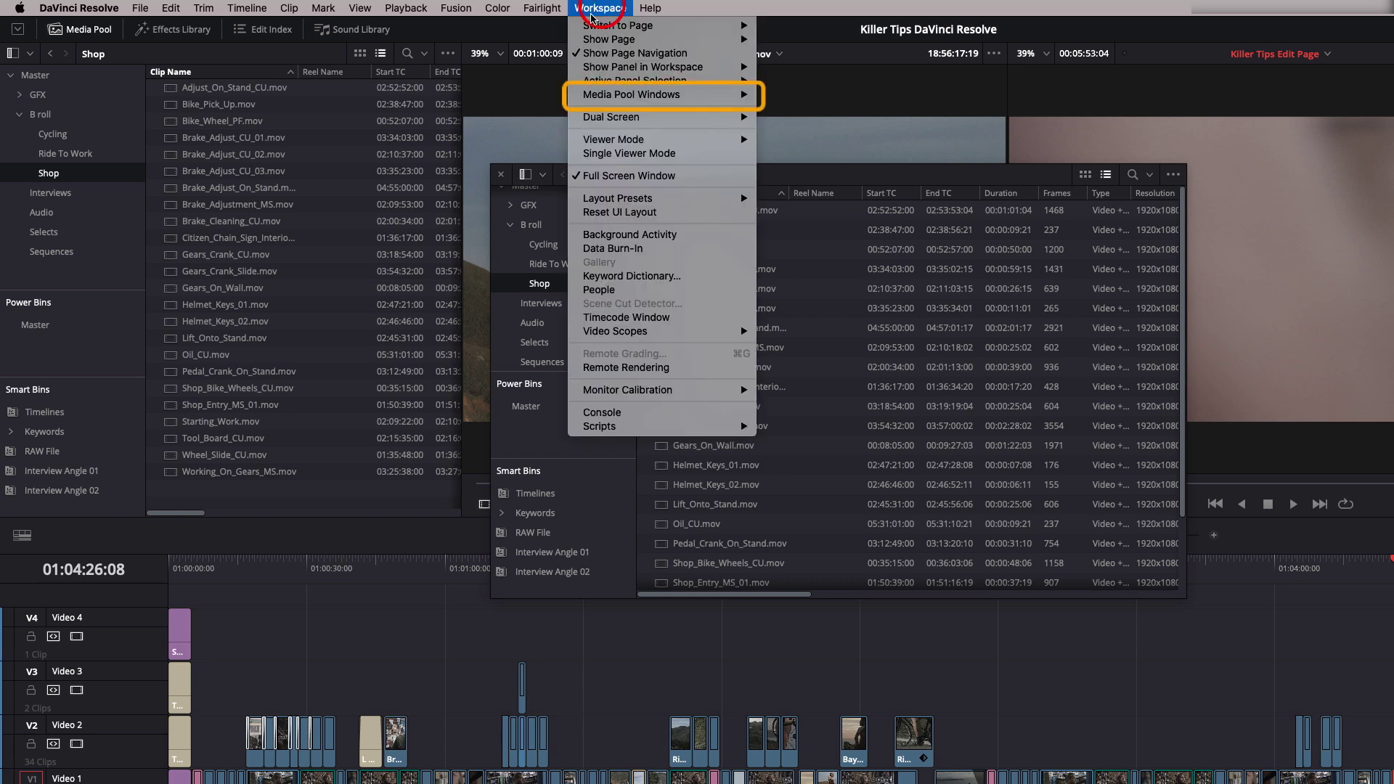
mouse_move(628, 100)
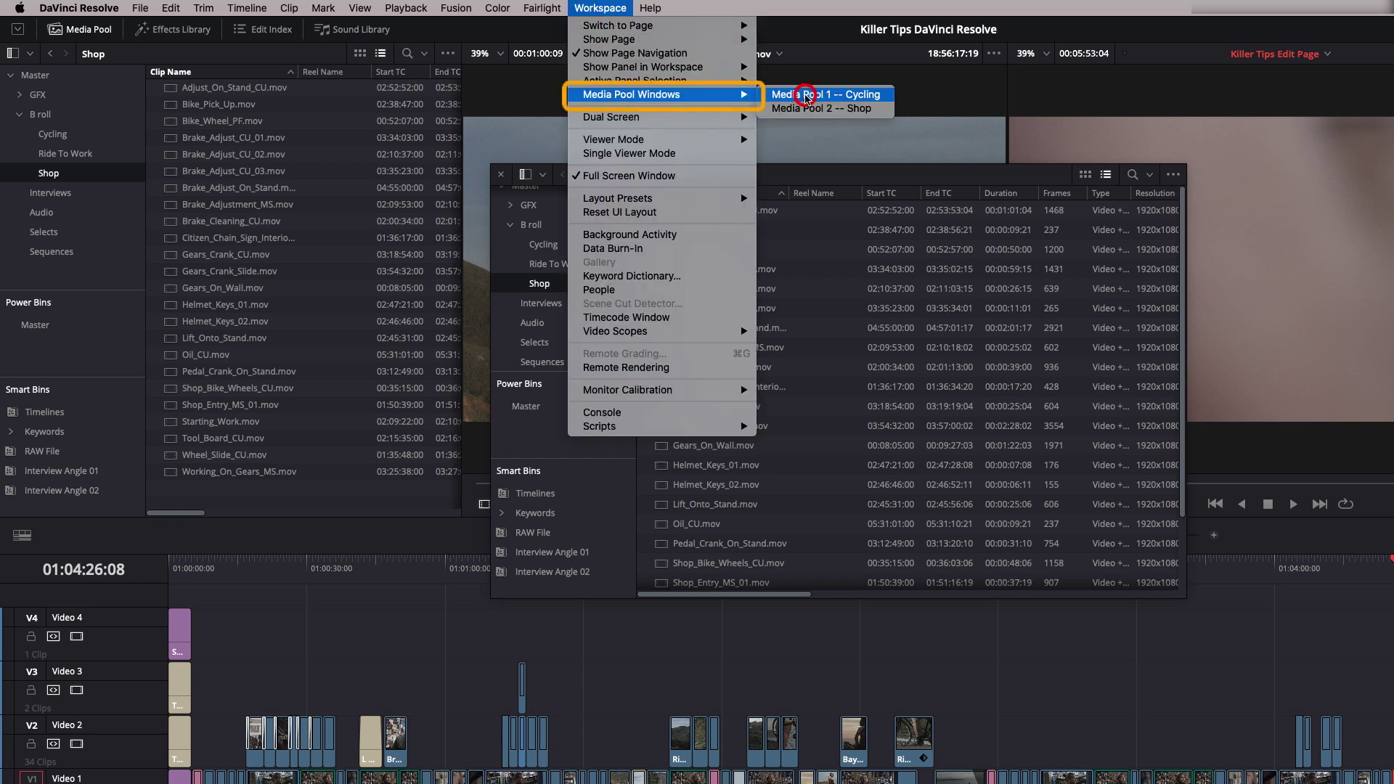
left_click(805, 97)
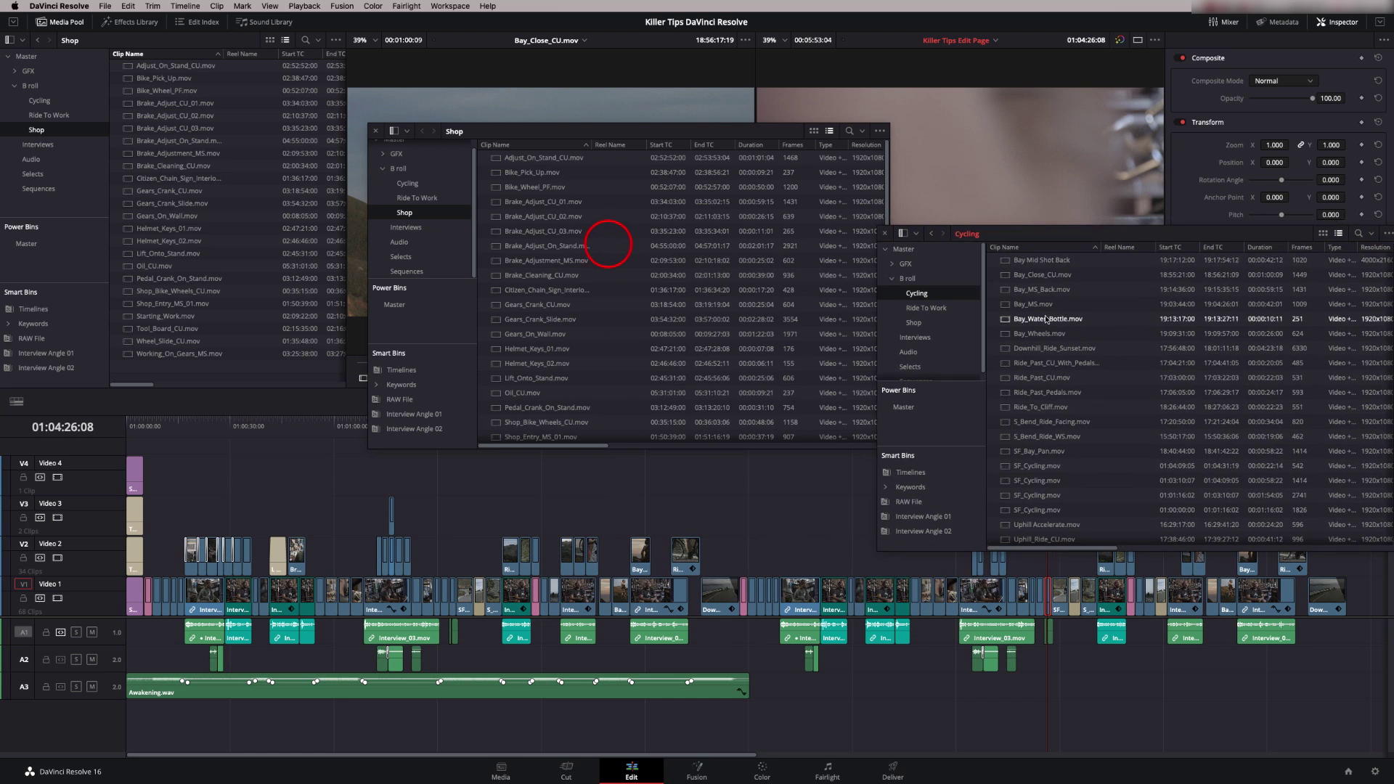
Step: Show Ride To Work in the first bin window as thumbnails and Cycling in the second bin window
left_click(917, 308)
left_click(405, 184)
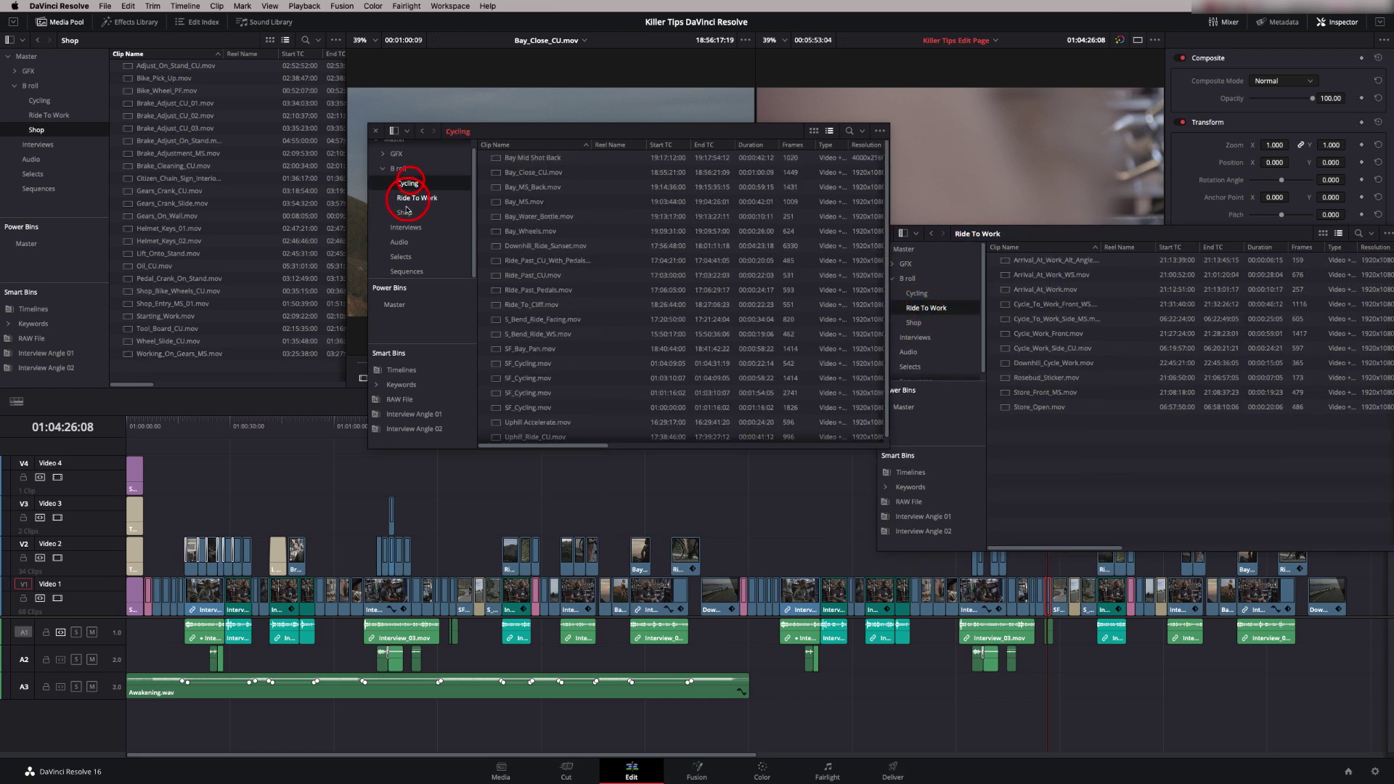
left_click(1323, 233)
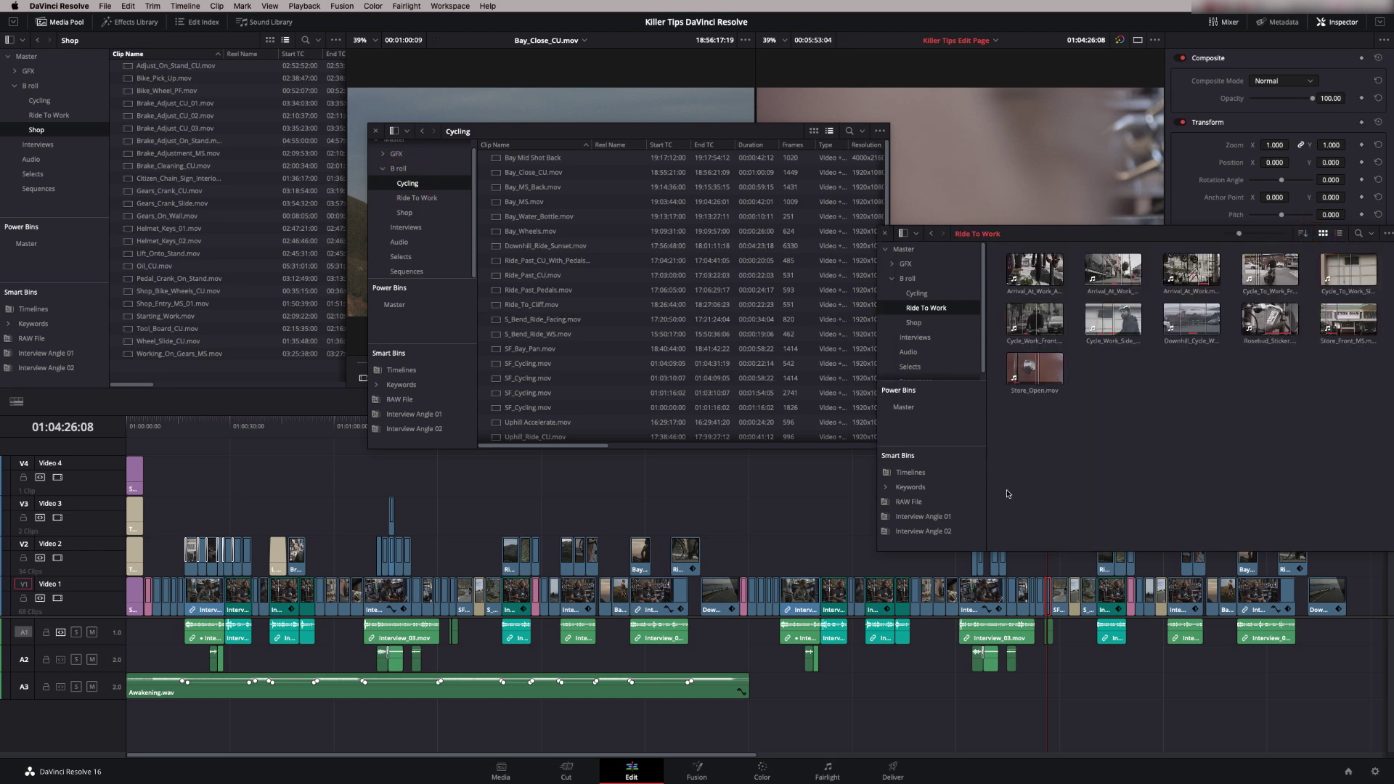
Step: Close both floating bin windows
left_click(885, 234)
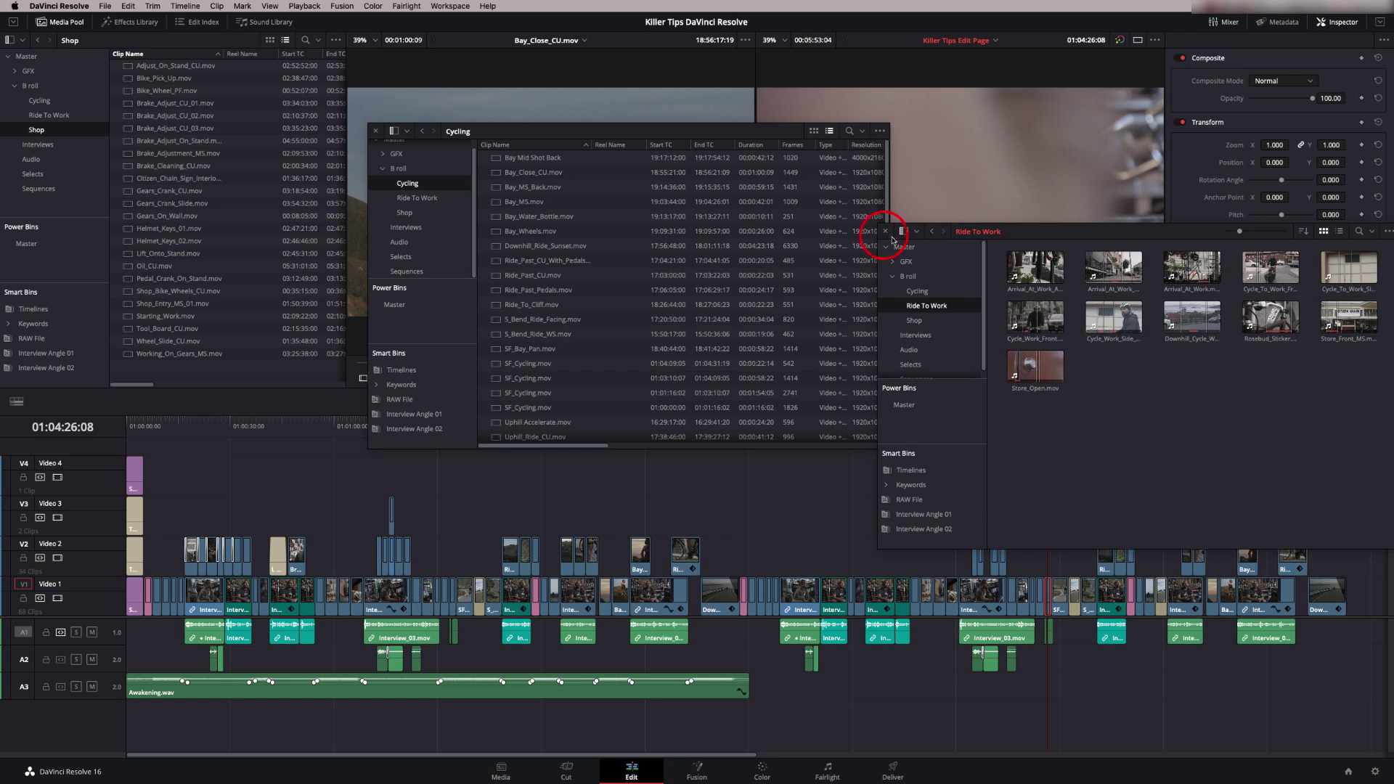
left_click(377, 134)
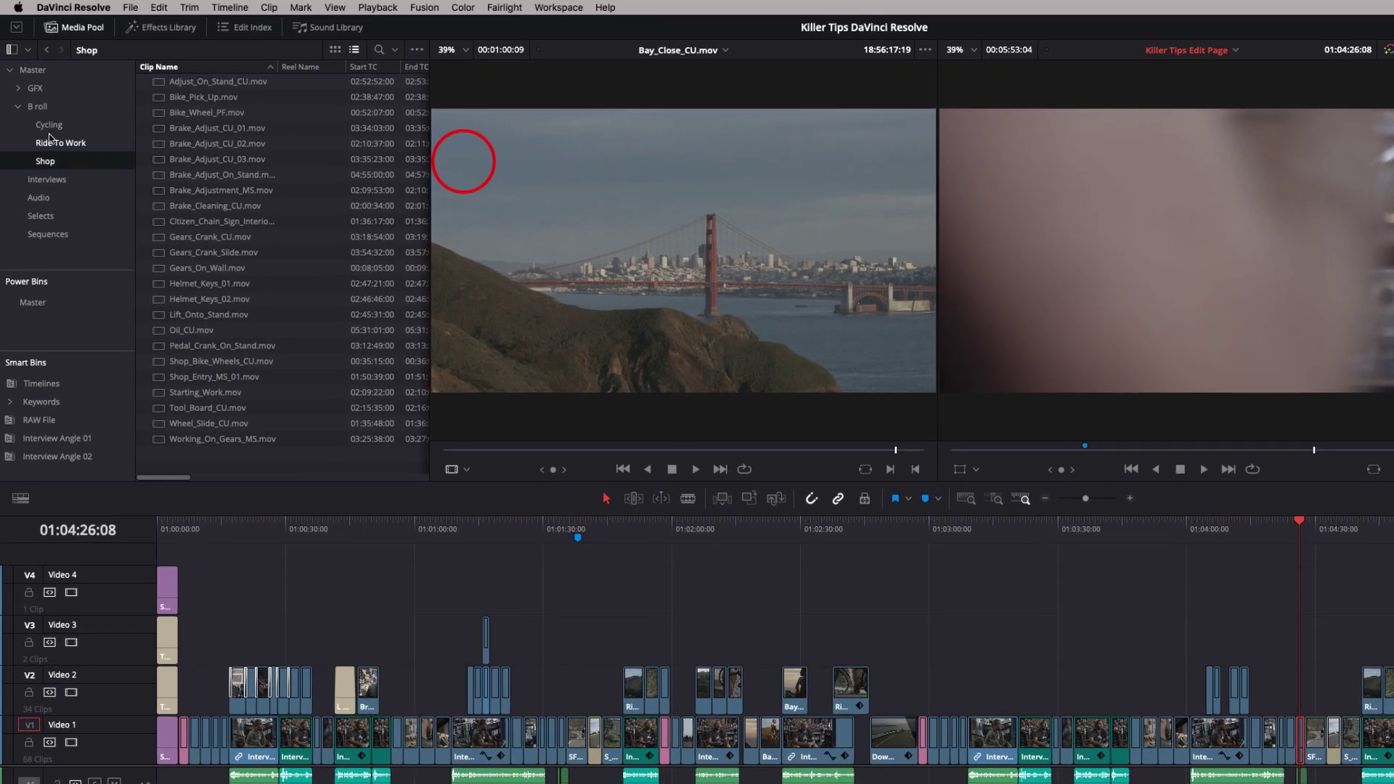
Step: View the combined clips of the Cycling, Ride To Work and Shop bins, and return to the Cycling bin alone
left_click(43, 106)
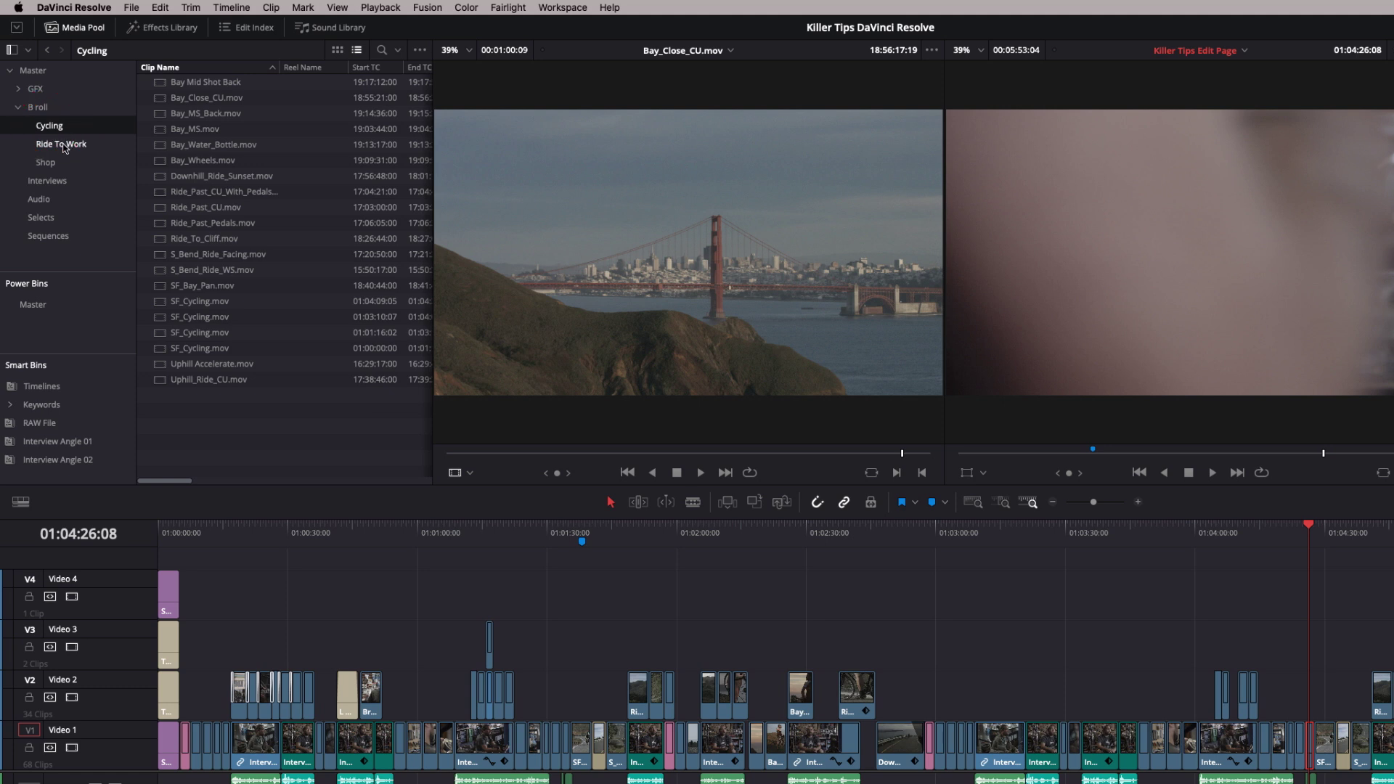
left_click(63, 151, "super")
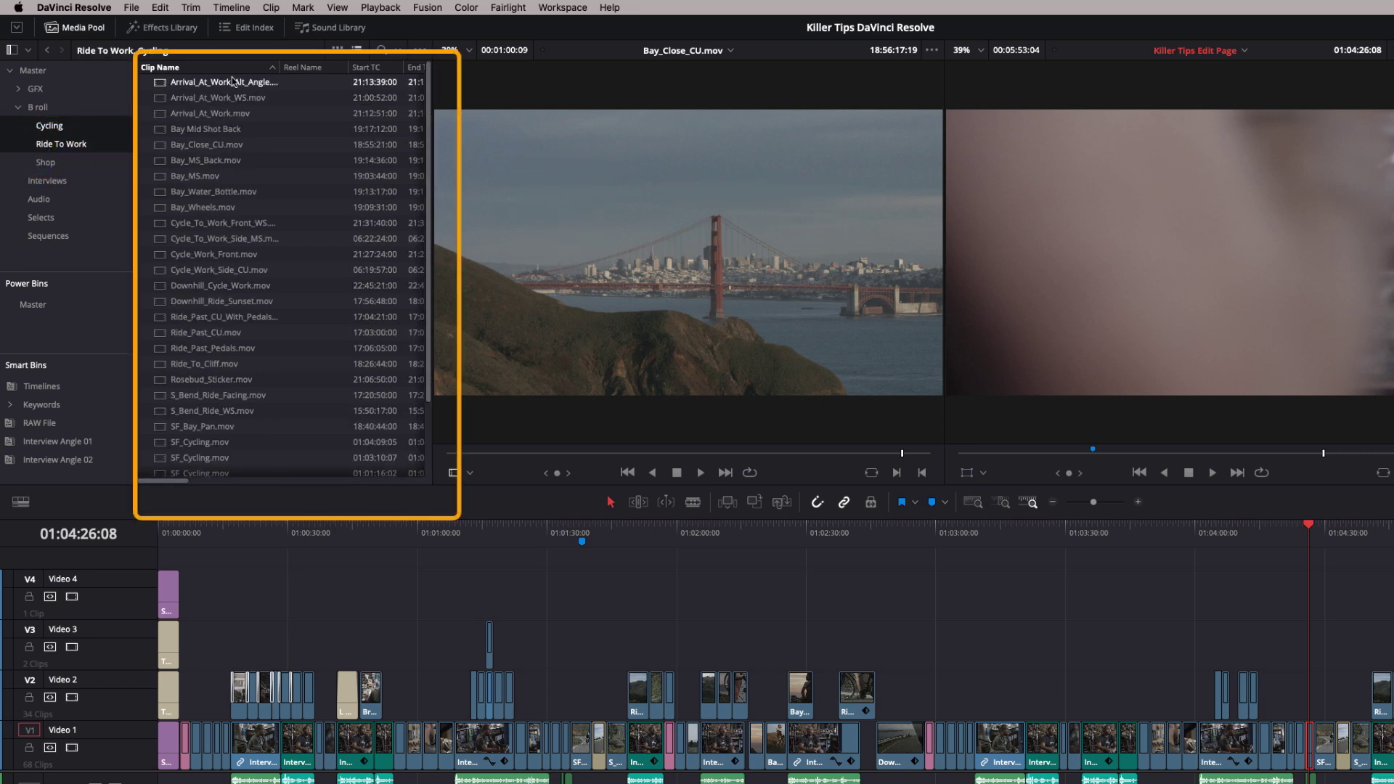
left_click(45, 163, "super")
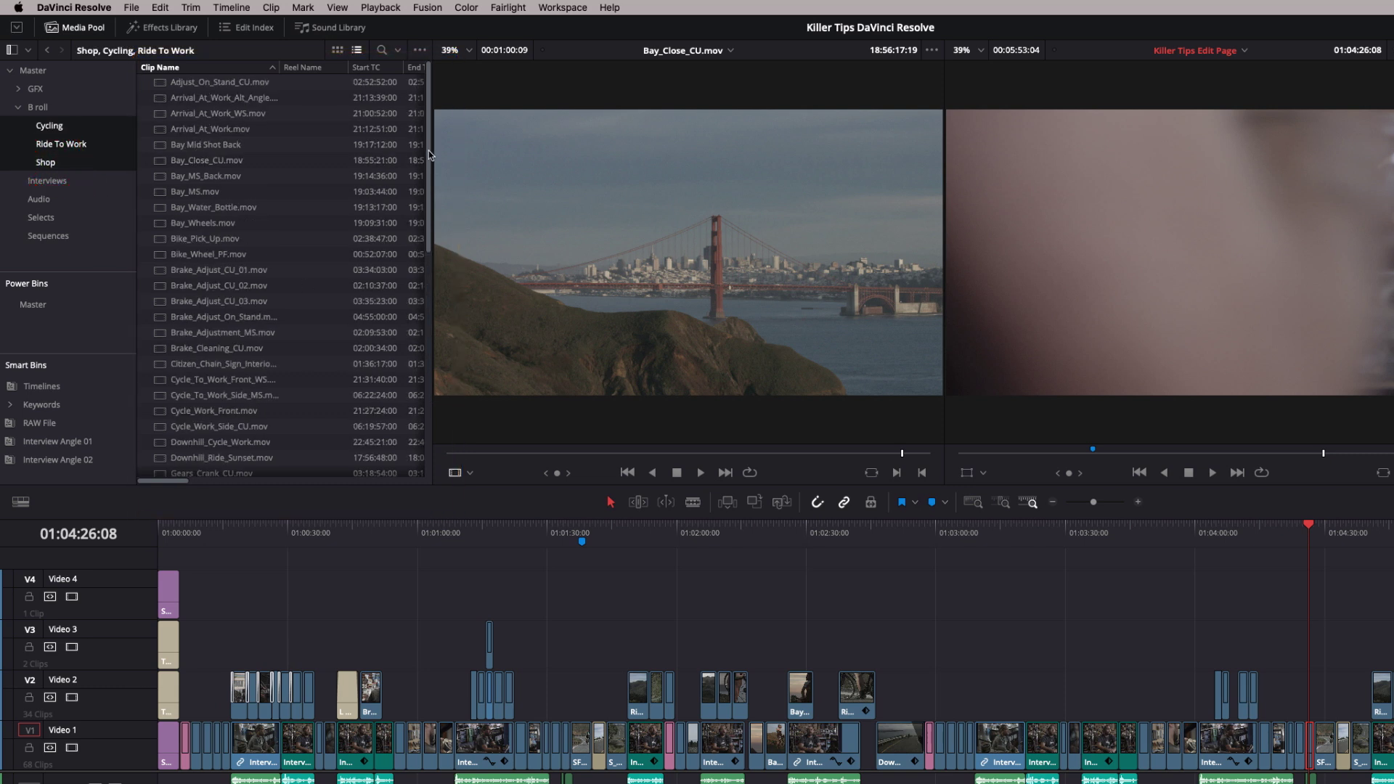
scroll(433, 145, "down", 5)
scroll(433, 145, "up", 5)
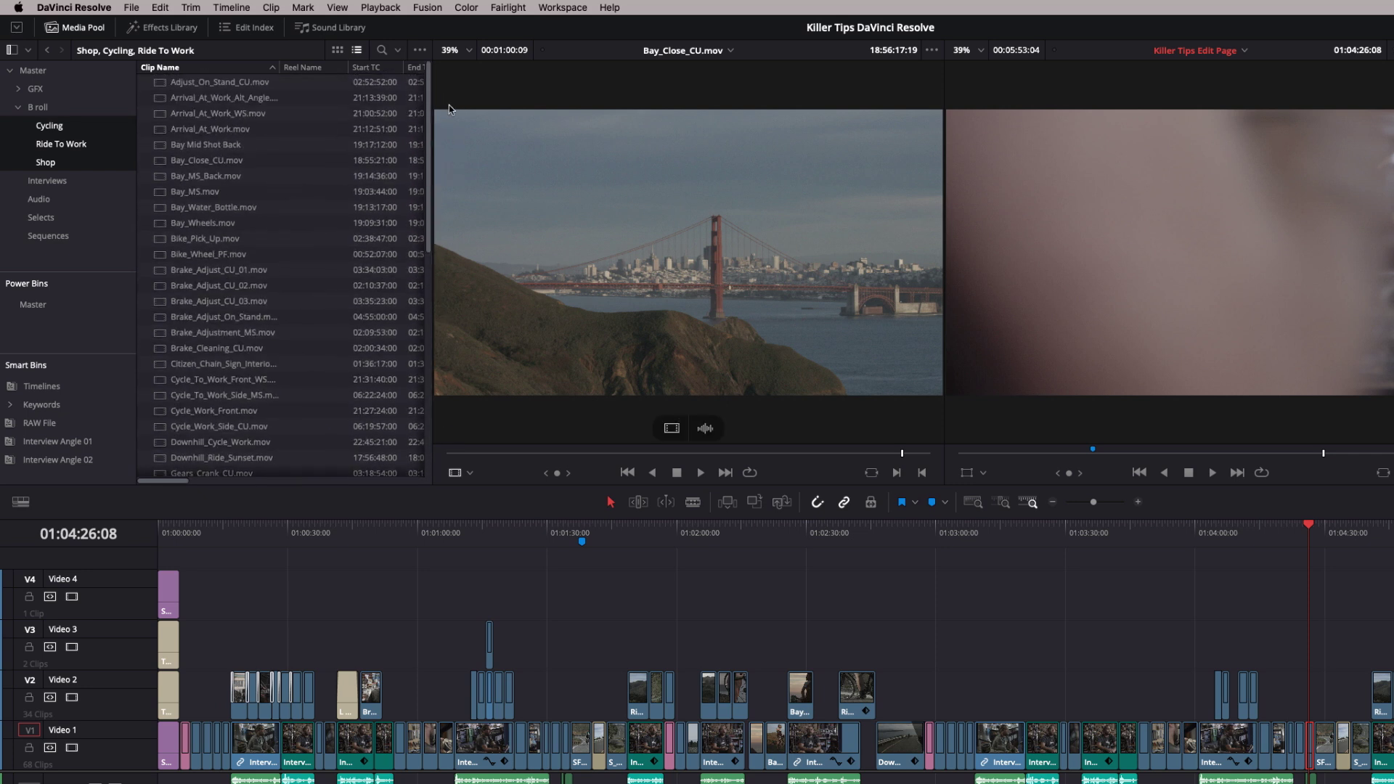
left_click(44, 127)
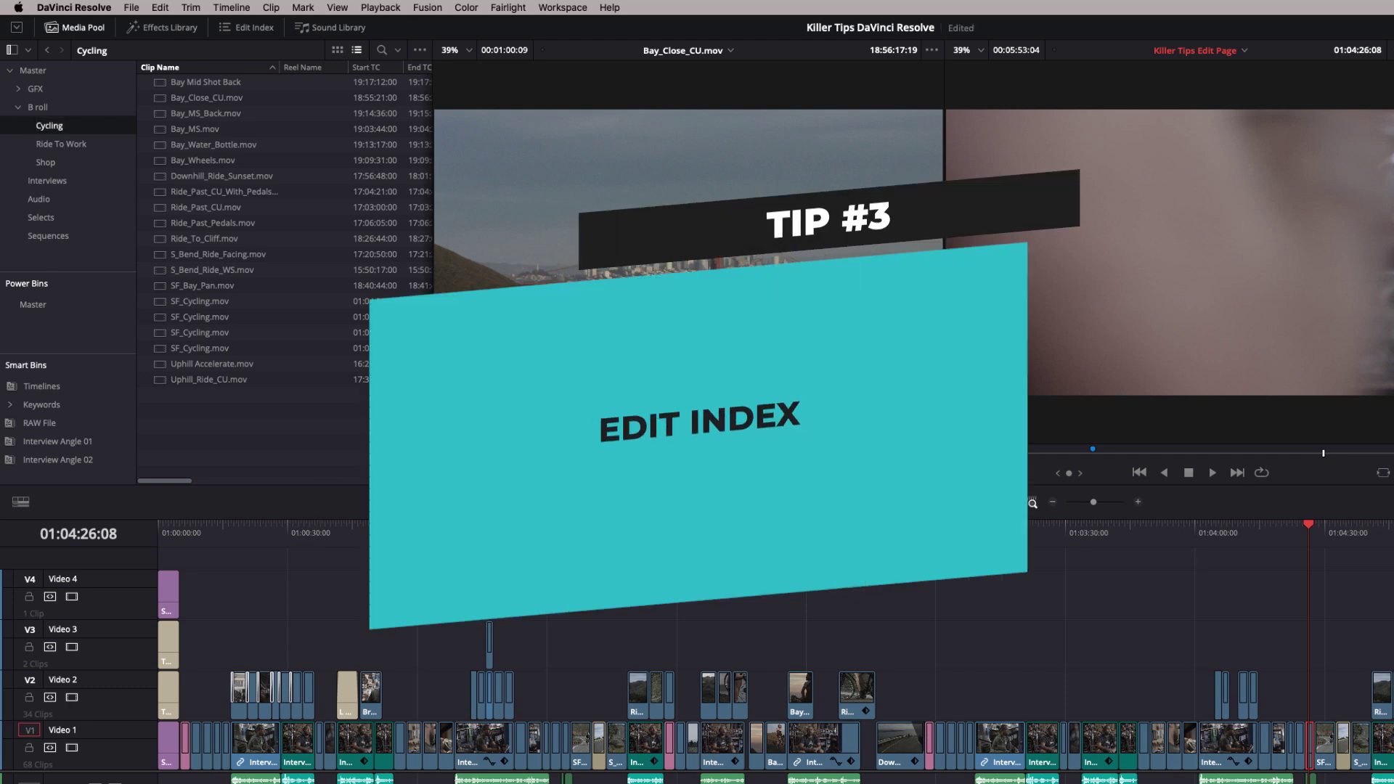
Step: Open the Edit Index and fast-play the timeline from 01:03:02:11 to follow the matching events in the list
left_click(255, 27)
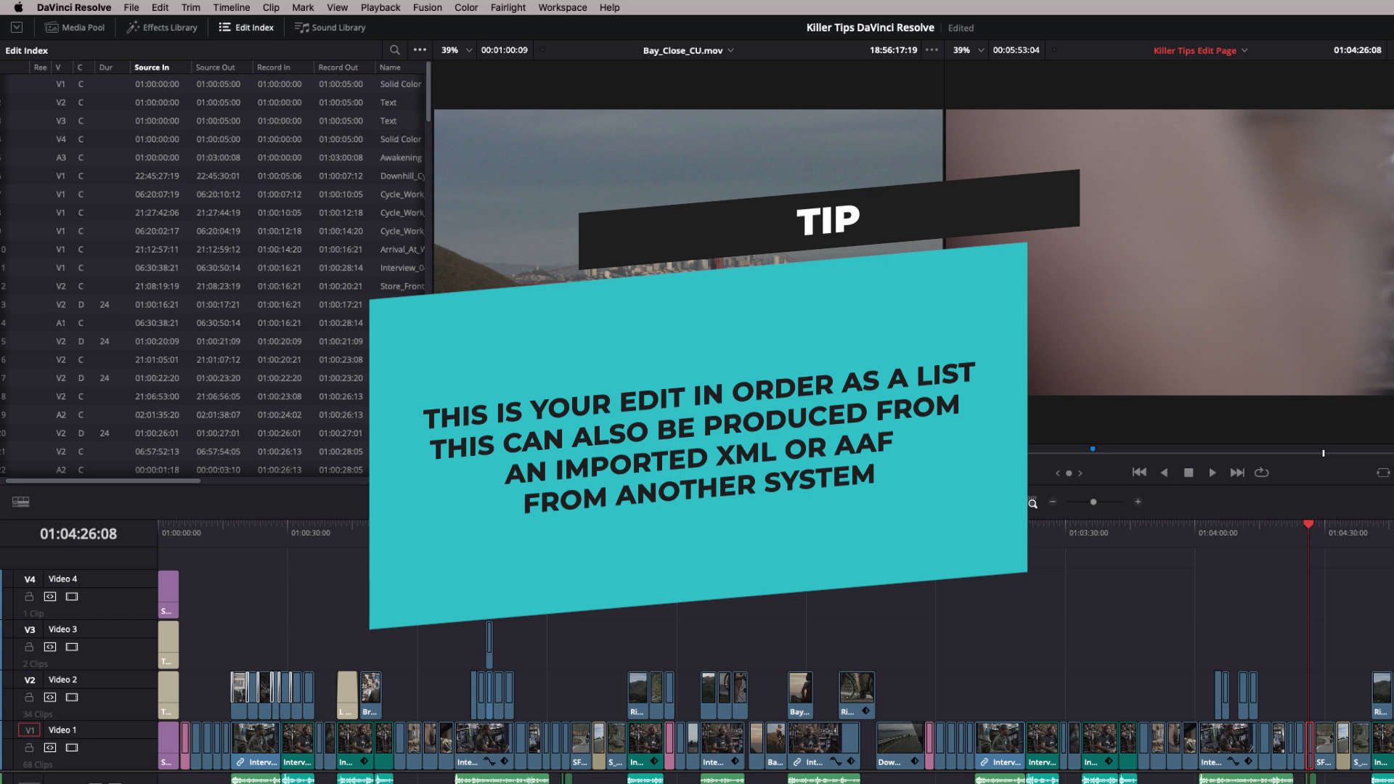
left_click(964, 526)
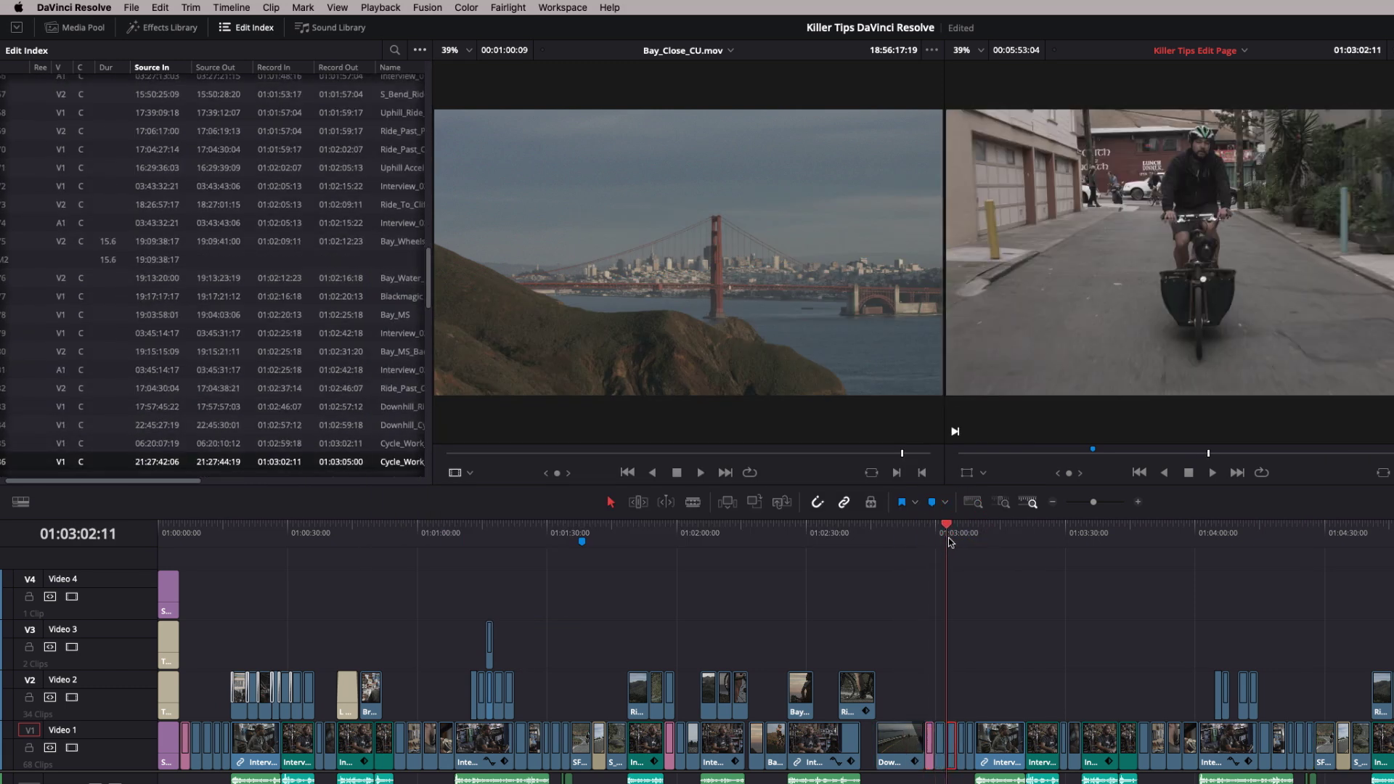
key("l")
key("l")
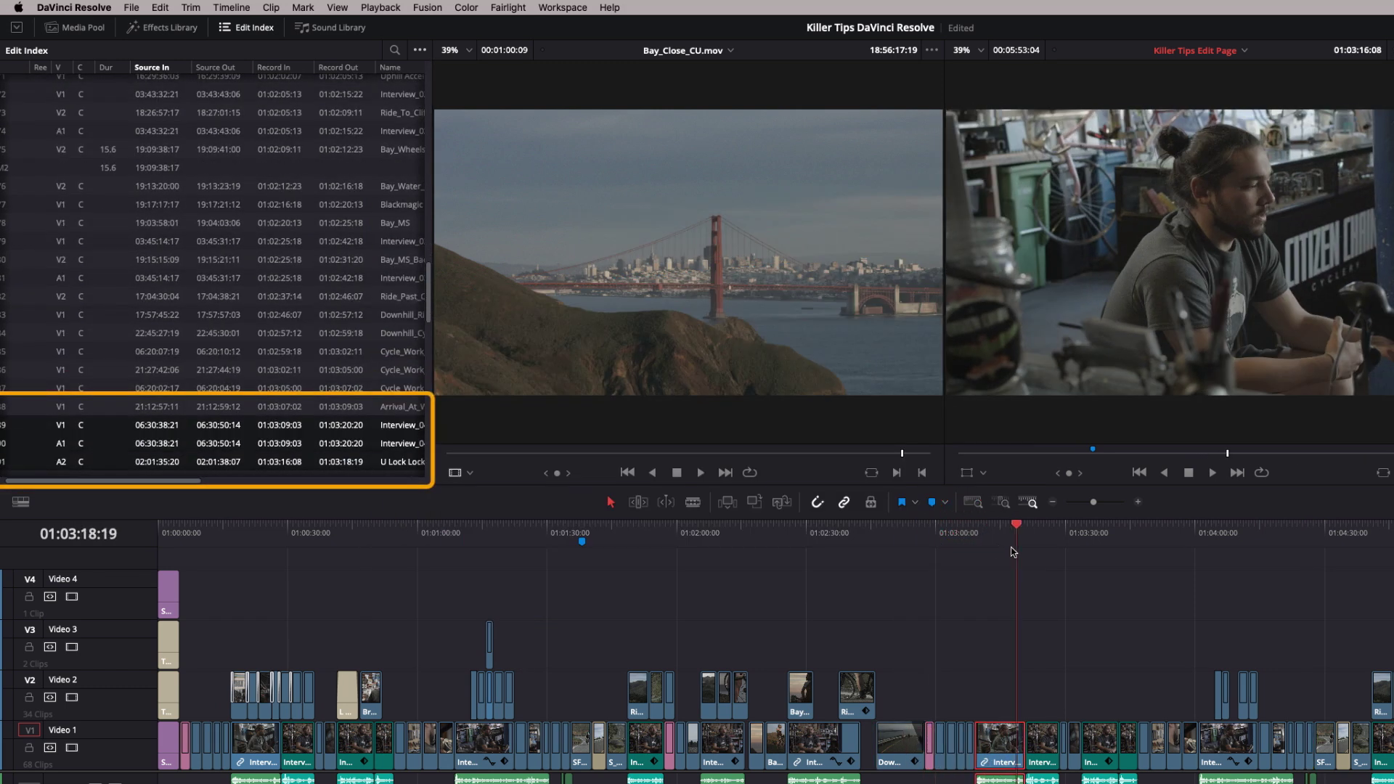
Step: Jump the playhead from the Edit Index to the V2 events with Record In 01:02:25:18 and 01:02:37:14
left_click(64, 266)
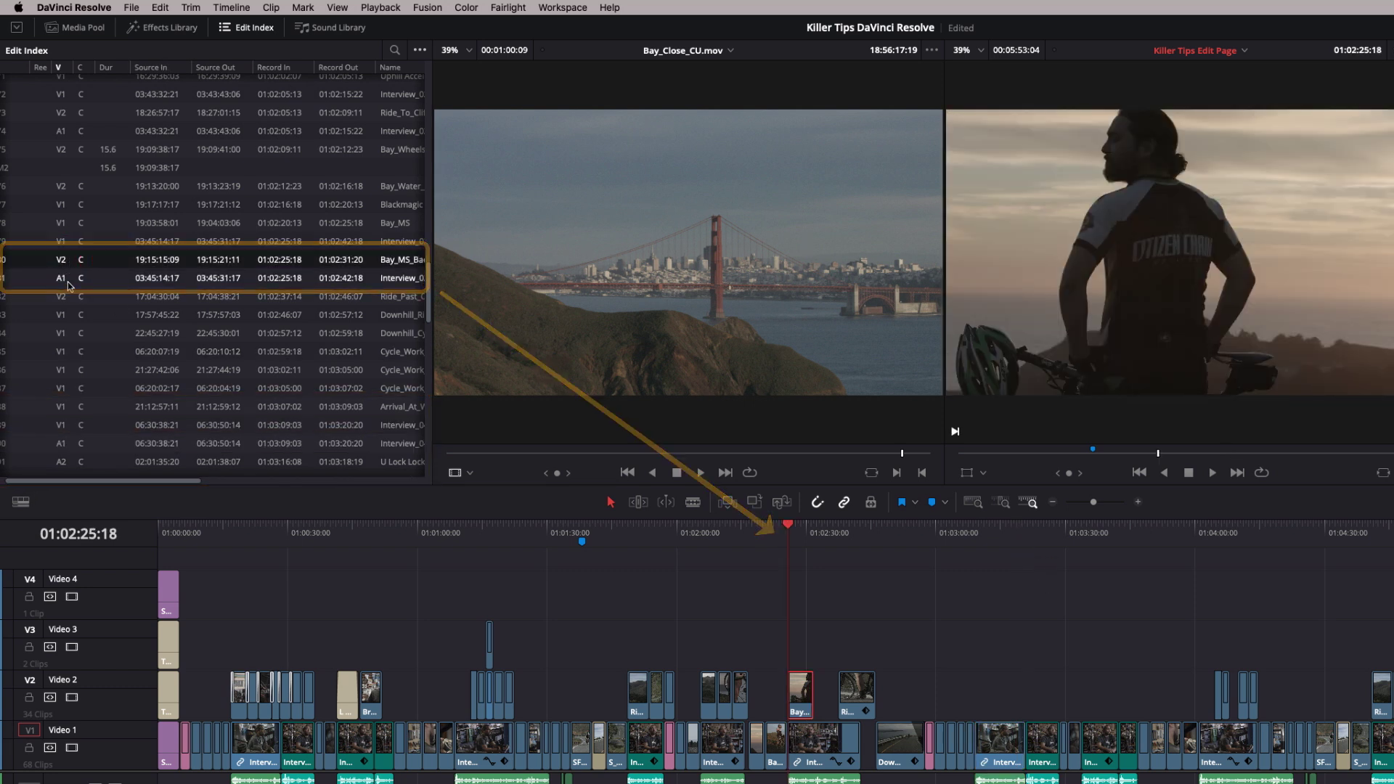
left_click(62, 297)
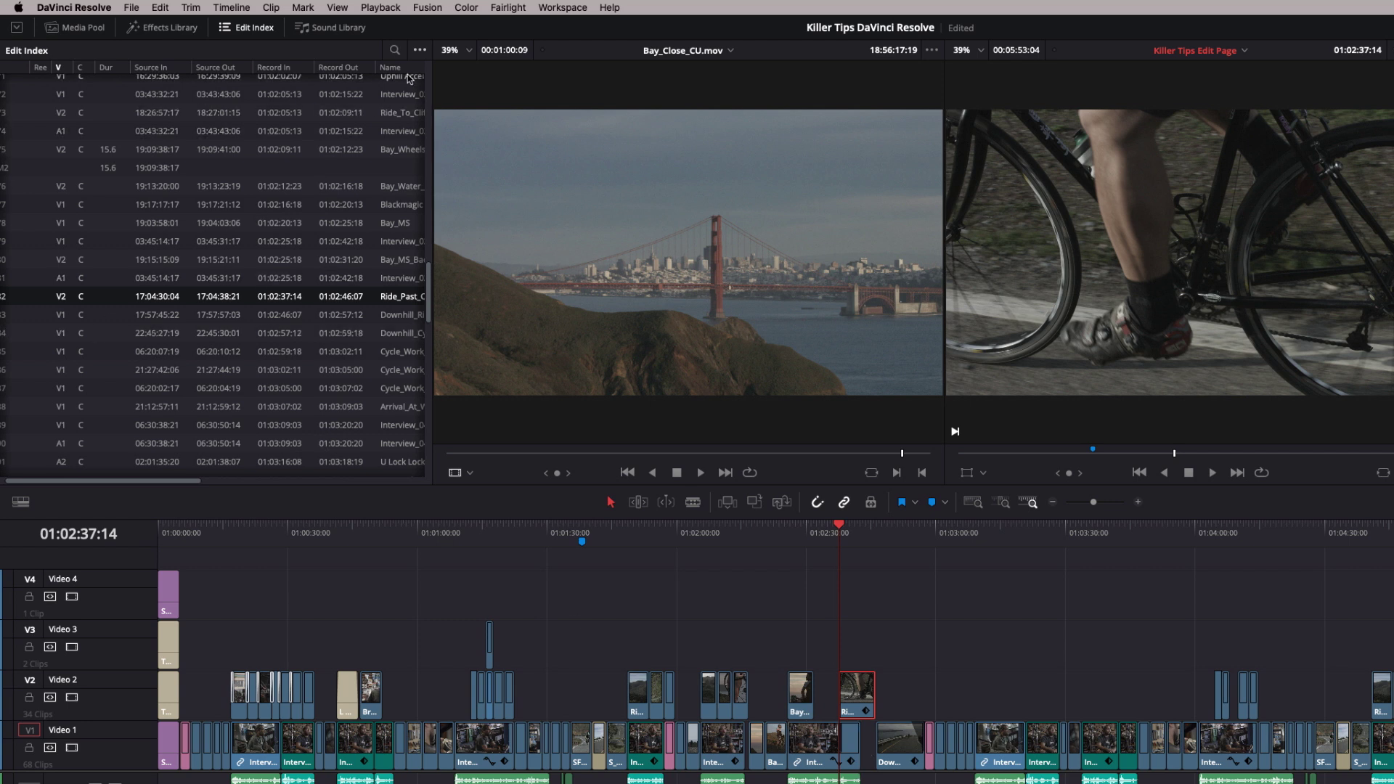
Step: Filter the Edit Index to show only clips with the Teal clip color
left_click(419, 50)
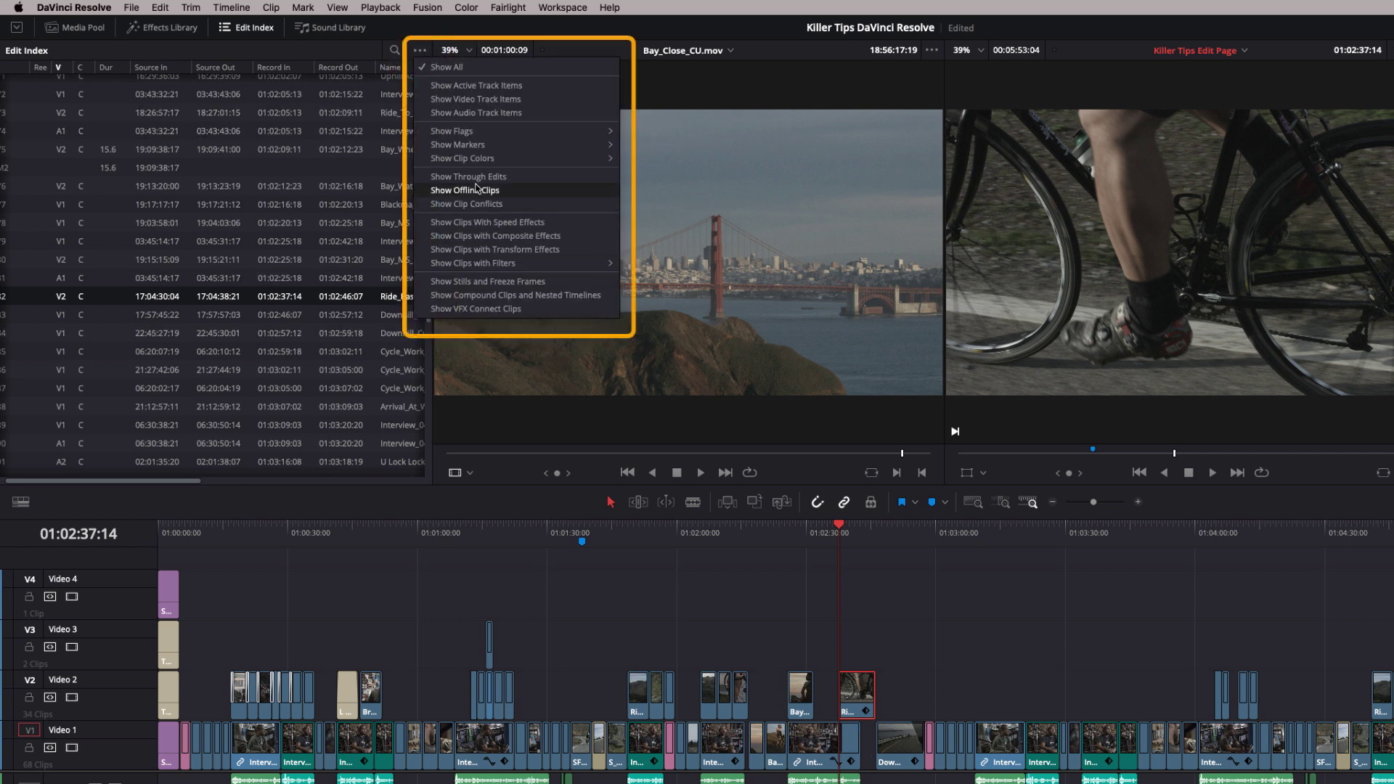
mouse_move(477, 161)
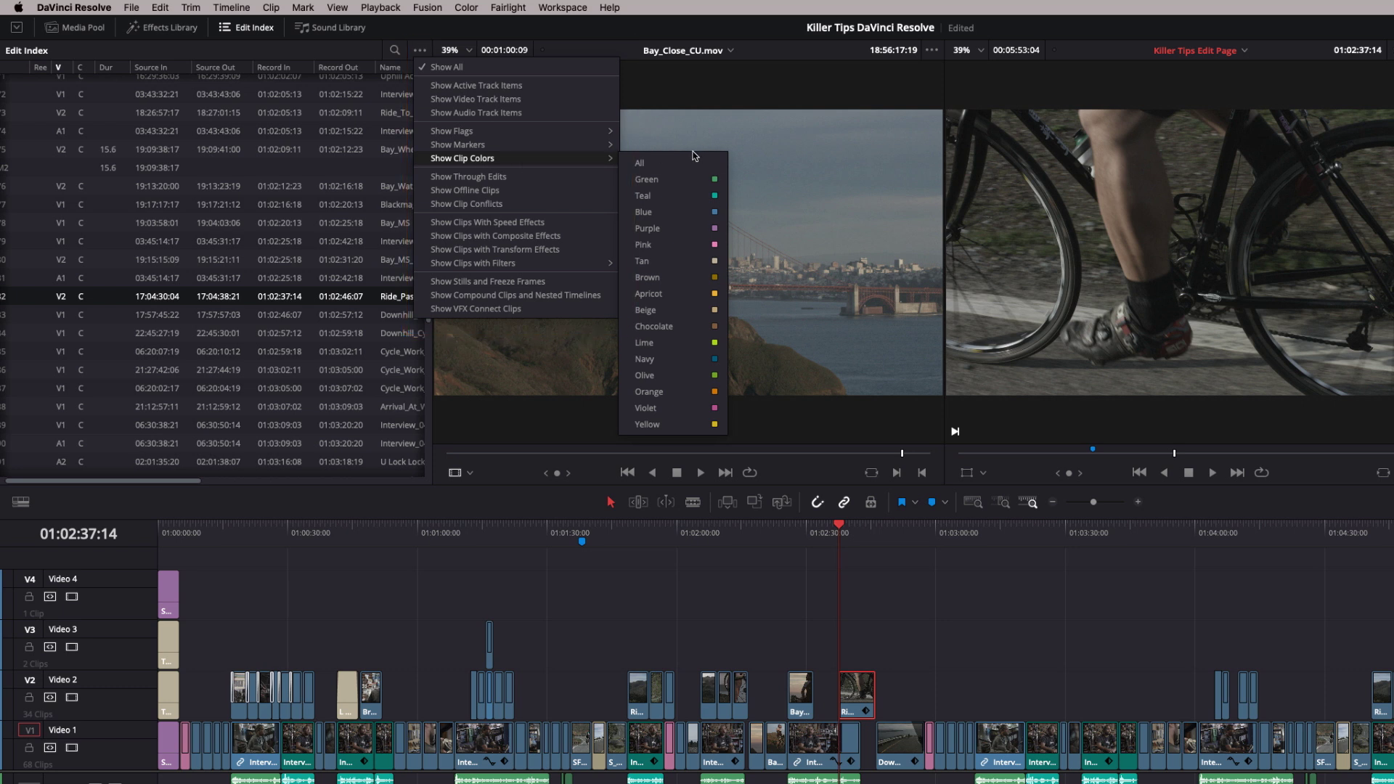
left_click(674, 197)
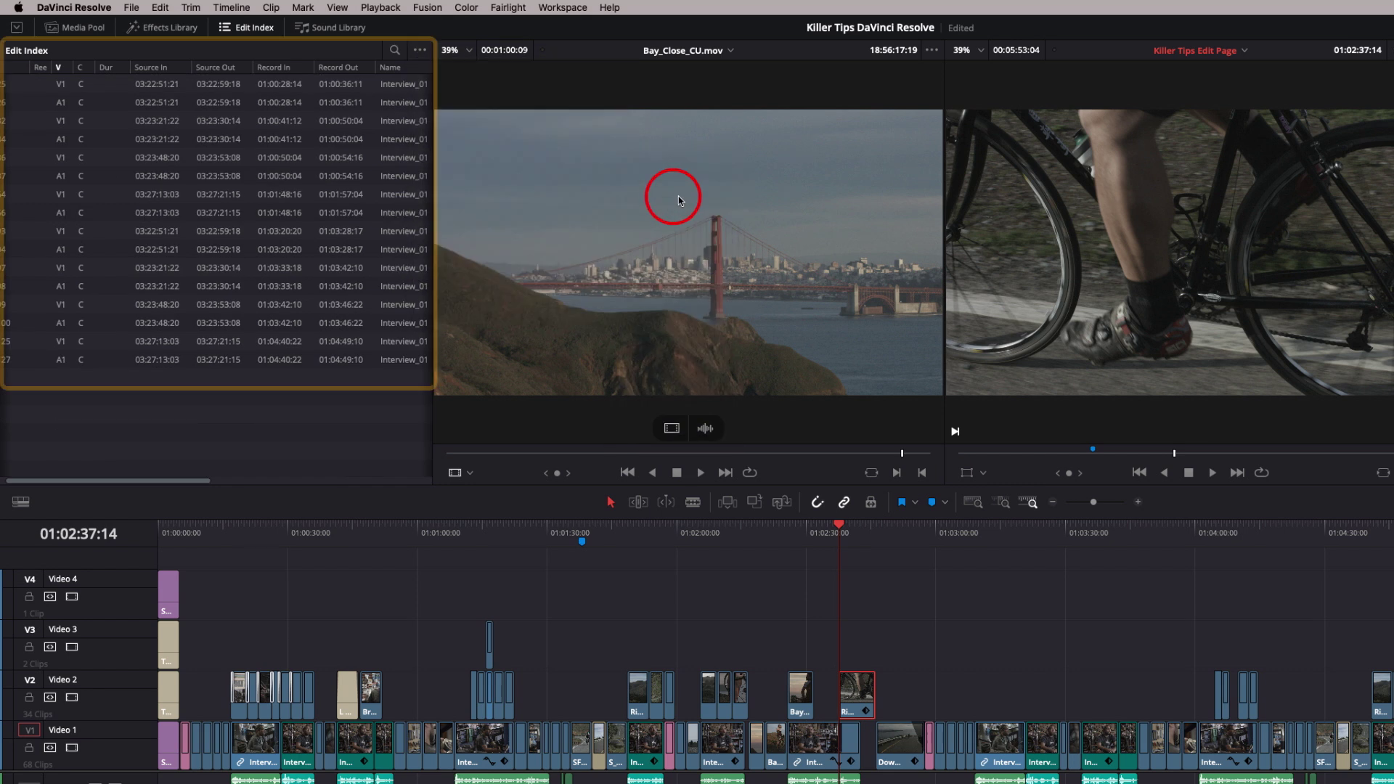
Step: Jump the playhead through the teal interview clips to the V1 events with Record In 01:00:41:12 and 01:01:48:16
left_click(64, 87)
left_click(61, 122)
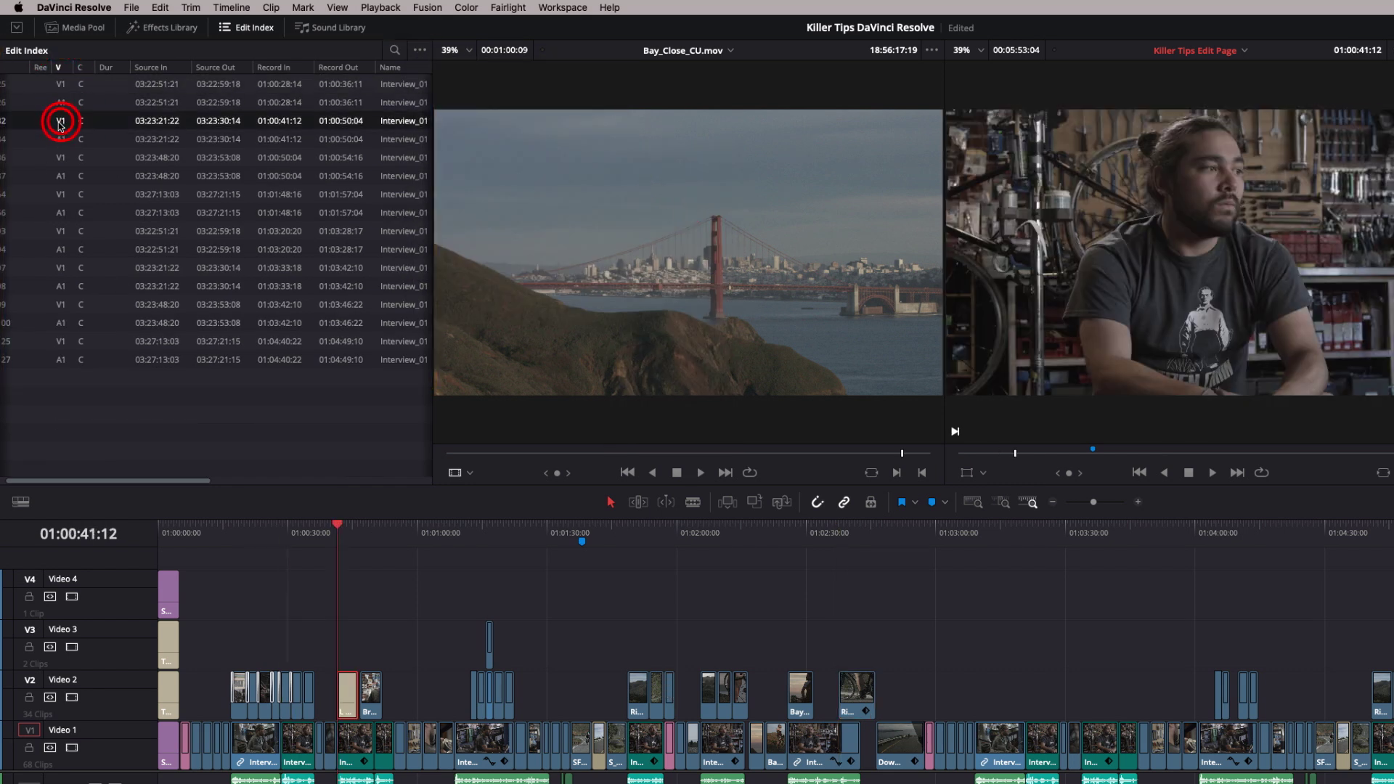
left_click(61, 194)
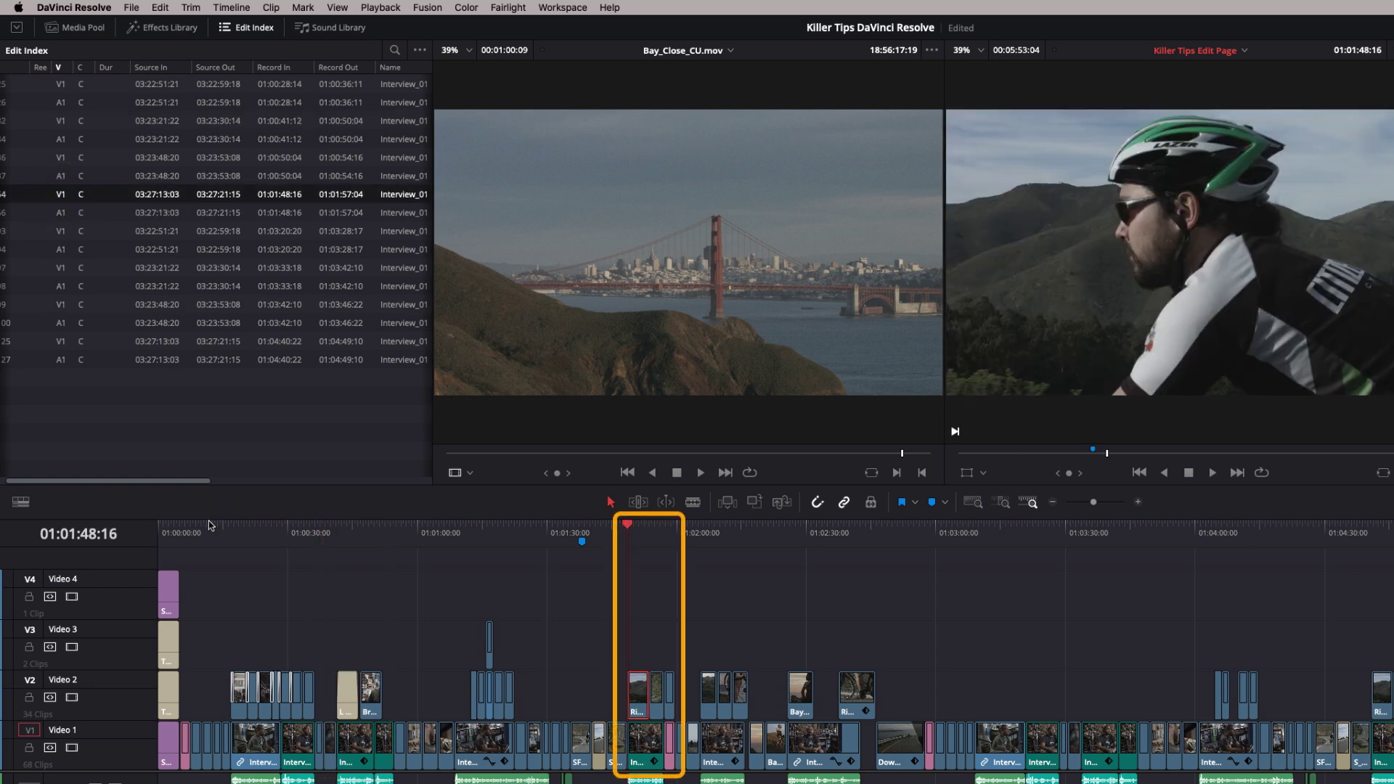
Step: Show all events in the Edit Index again and deselect the clips in the timeline
left_click(420, 50)
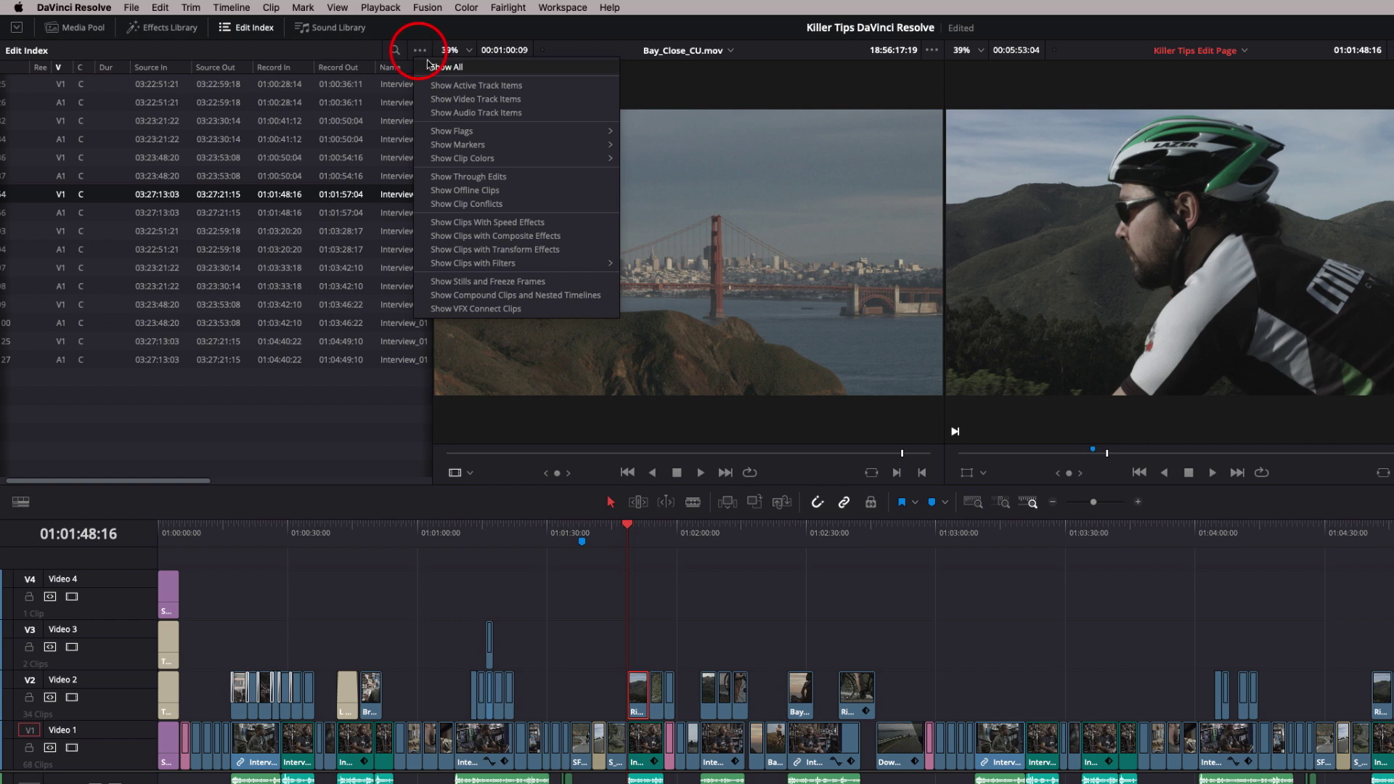
left_click(443, 67)
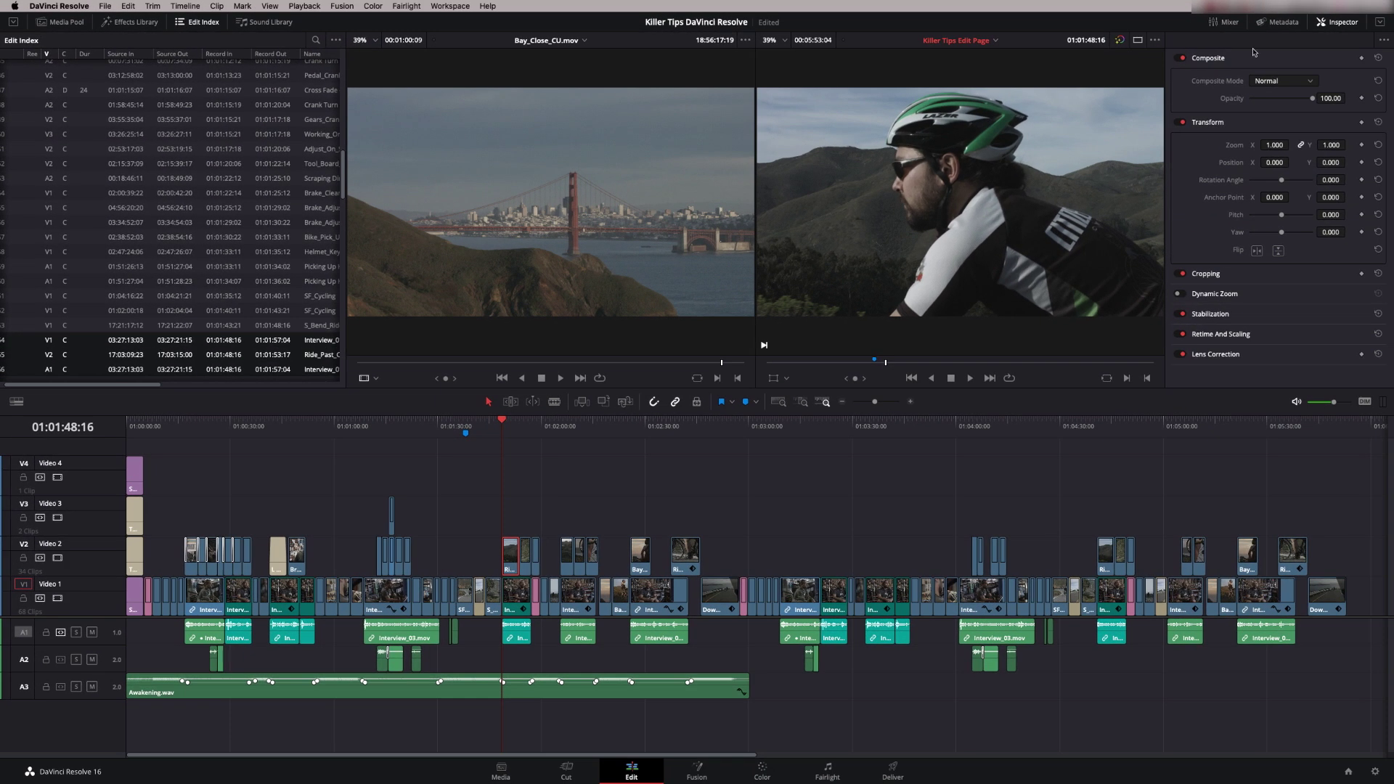
left_click(785, 520)
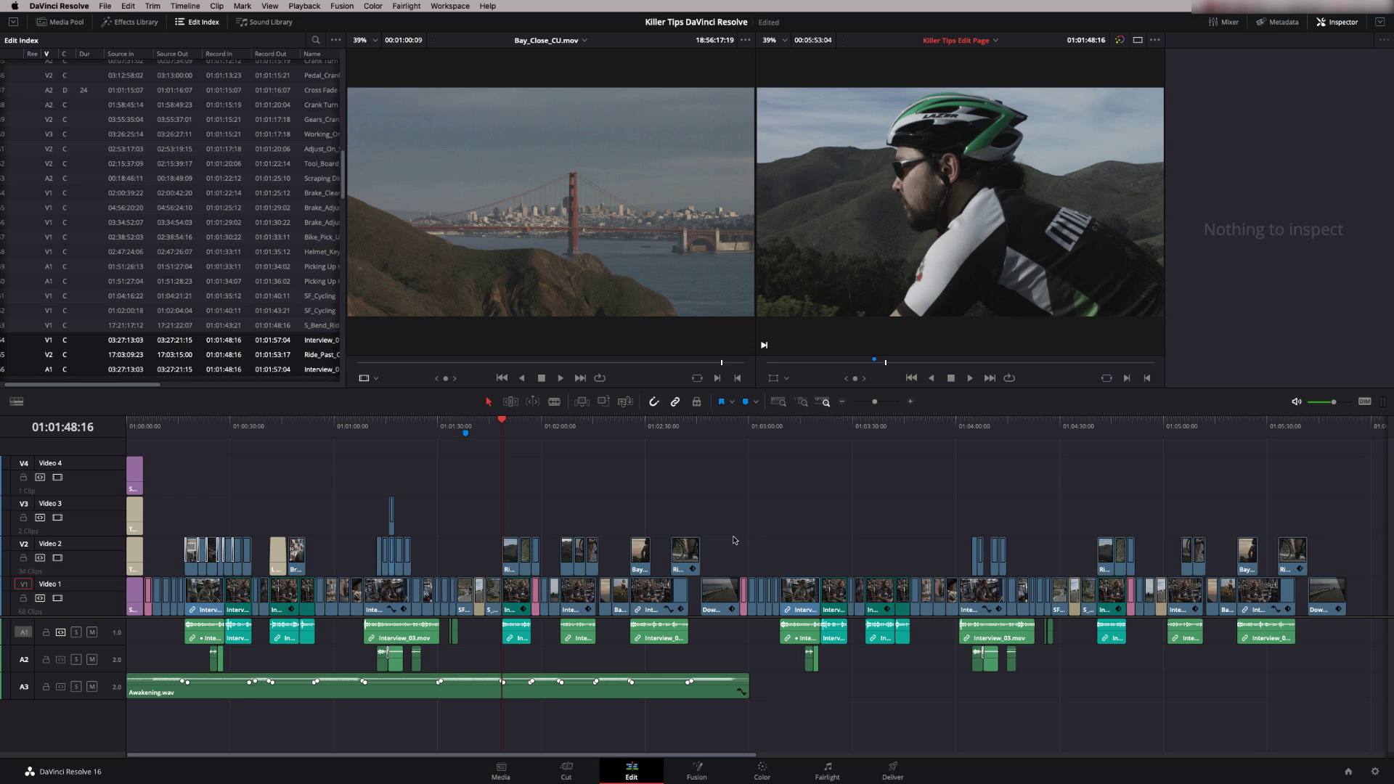
Step: Filter the Edit Index for offline clips, and return to the Cycling bin in the Media Pool
left_click(335, 40)
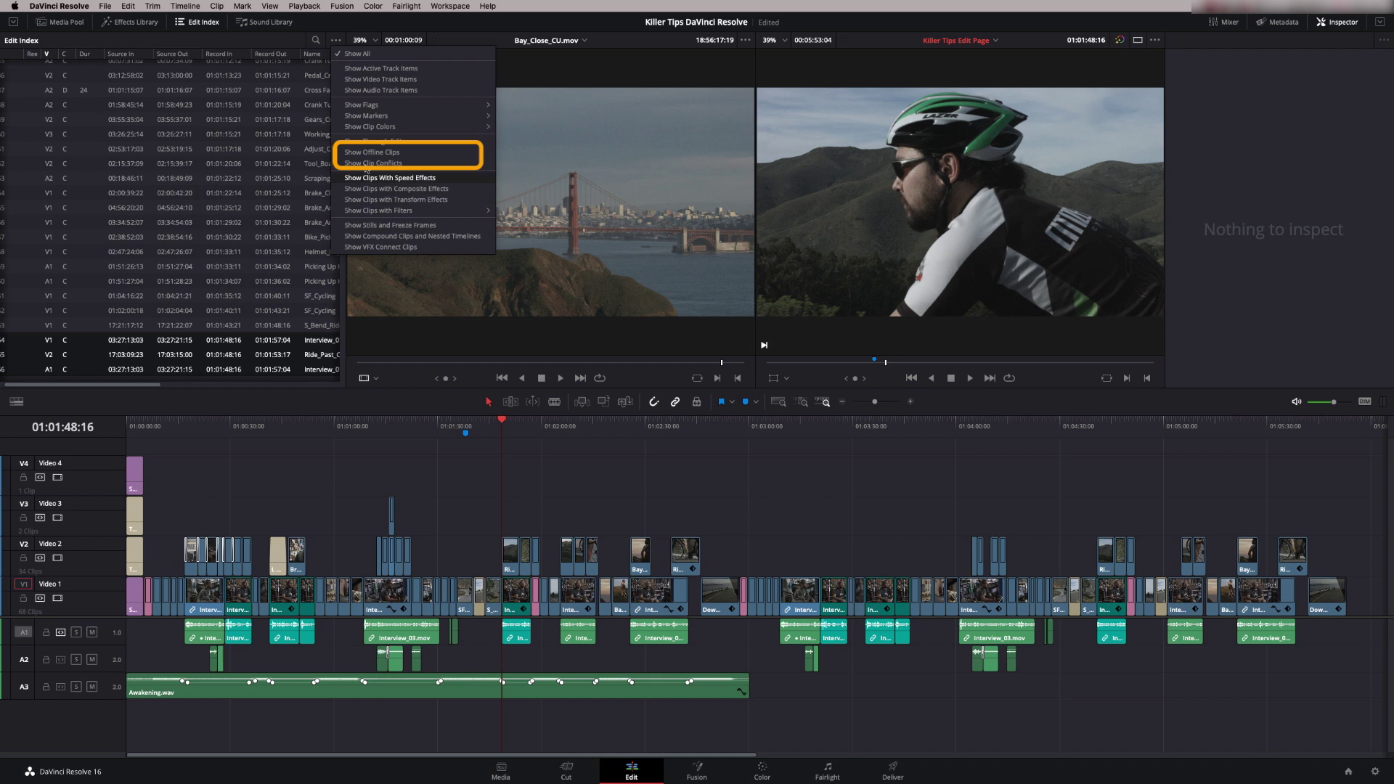
left_click(368, 154)
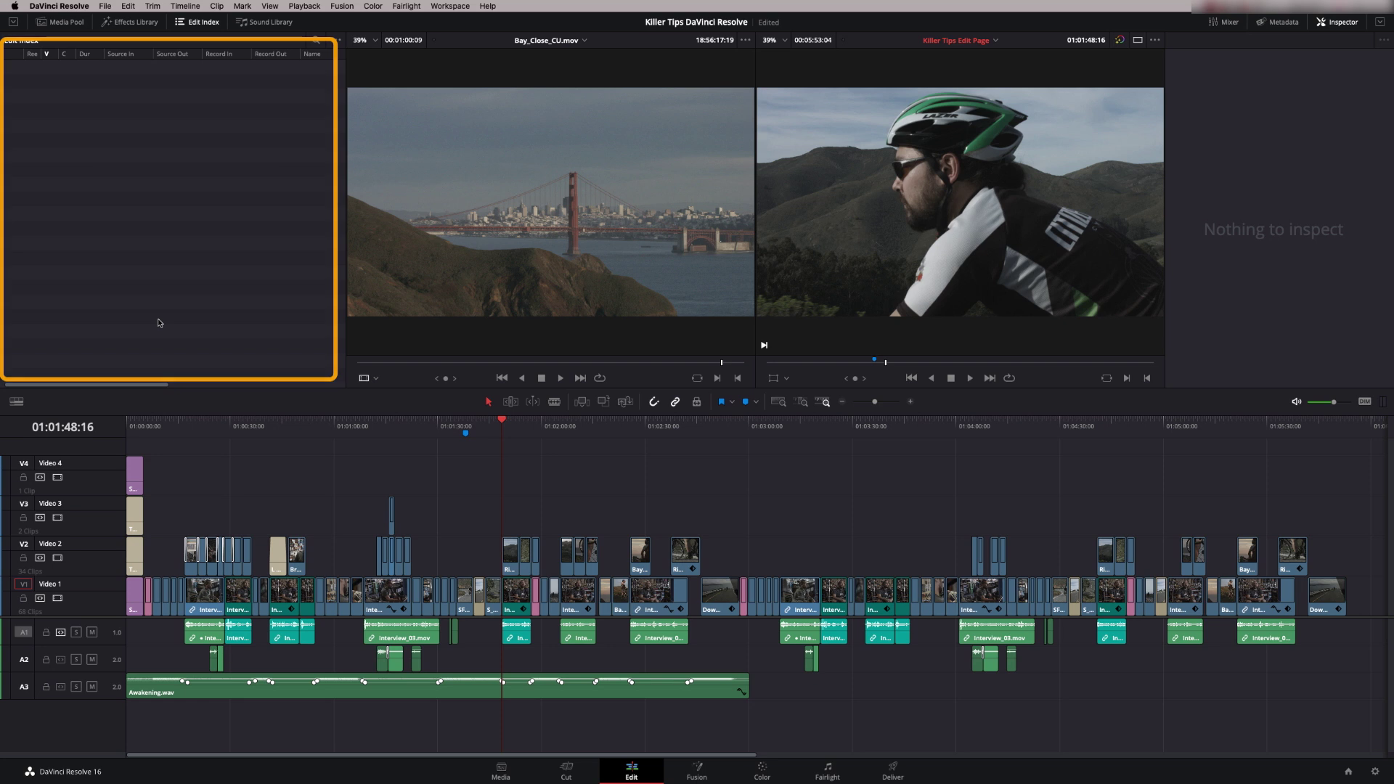
left_click(60, 22)
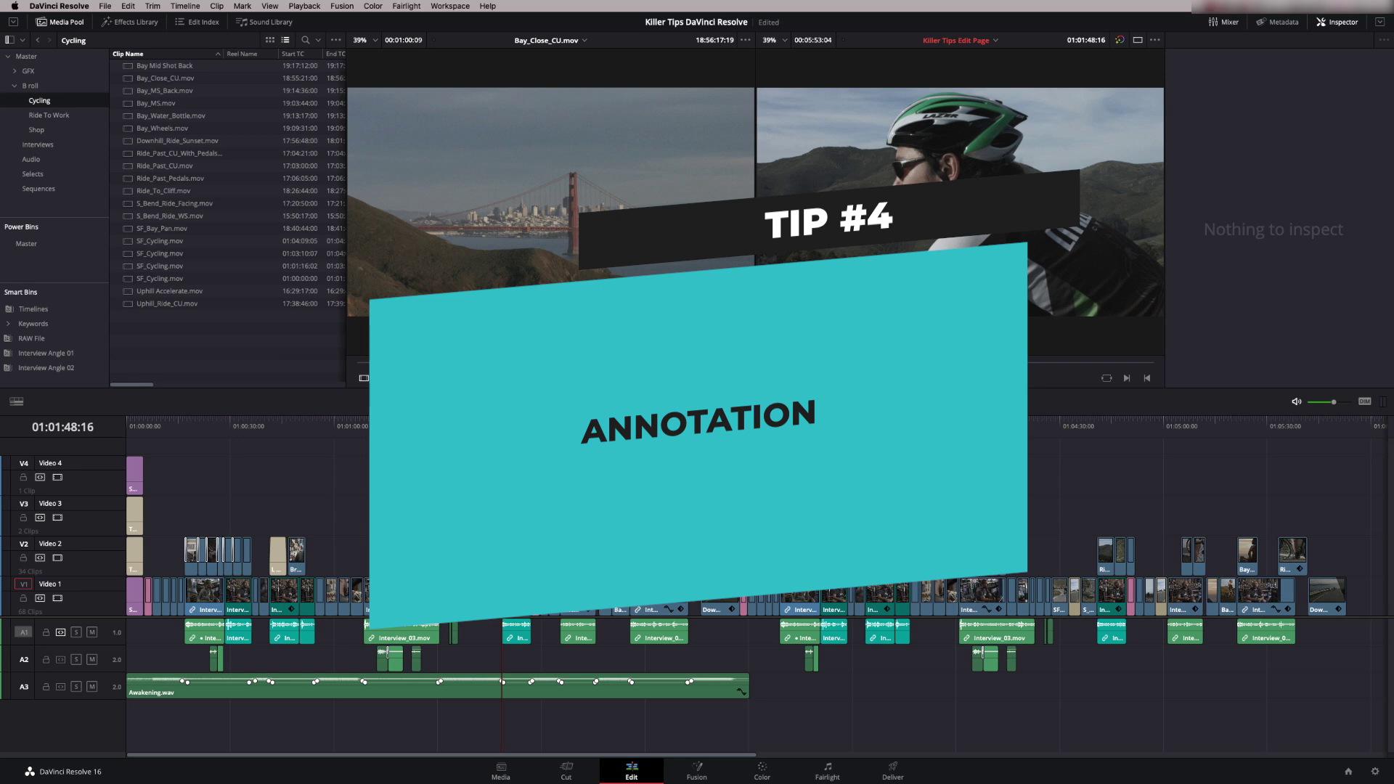
Step: Move the playhead to 01:03:07:02 and turn on the Annotations overlay in the timeline viewer
left_click_drag(613, 424, 772, 428)
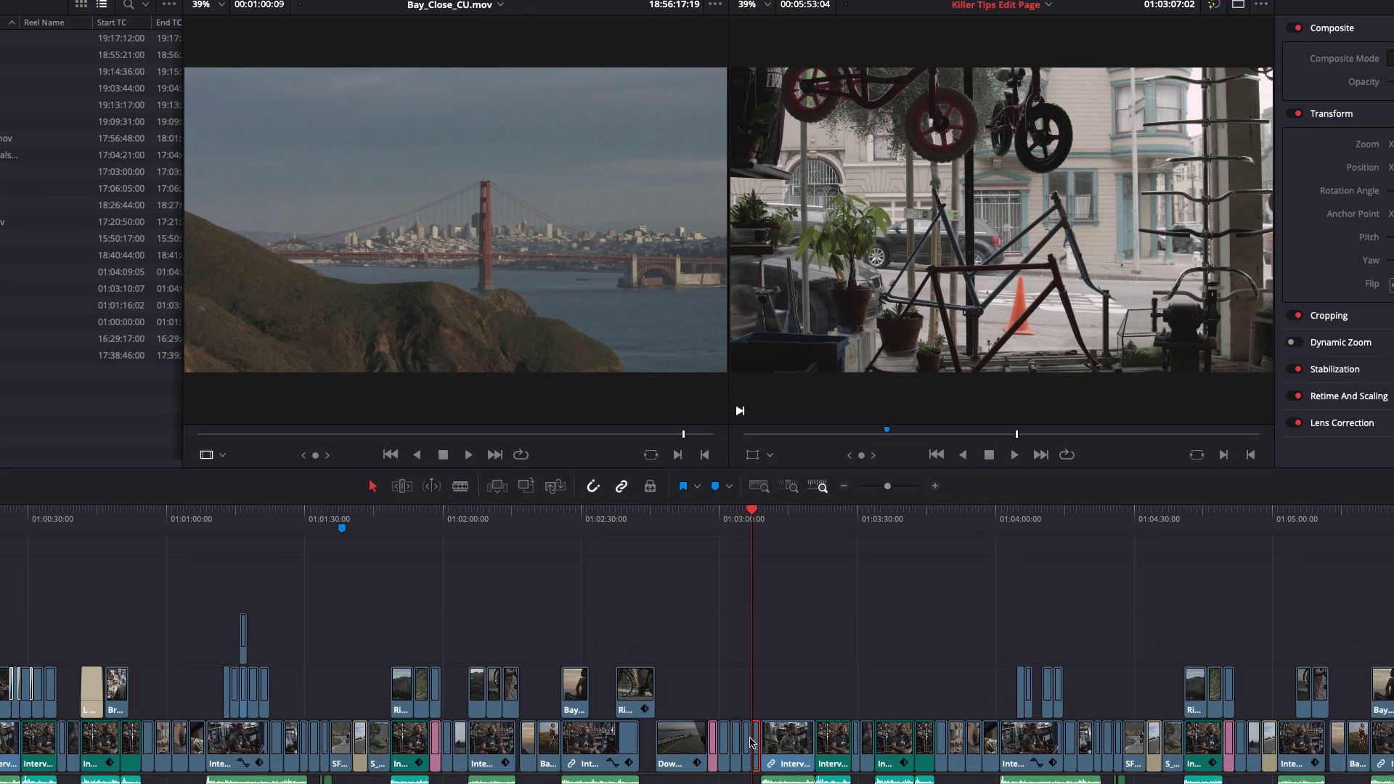
left_click(771, 455)
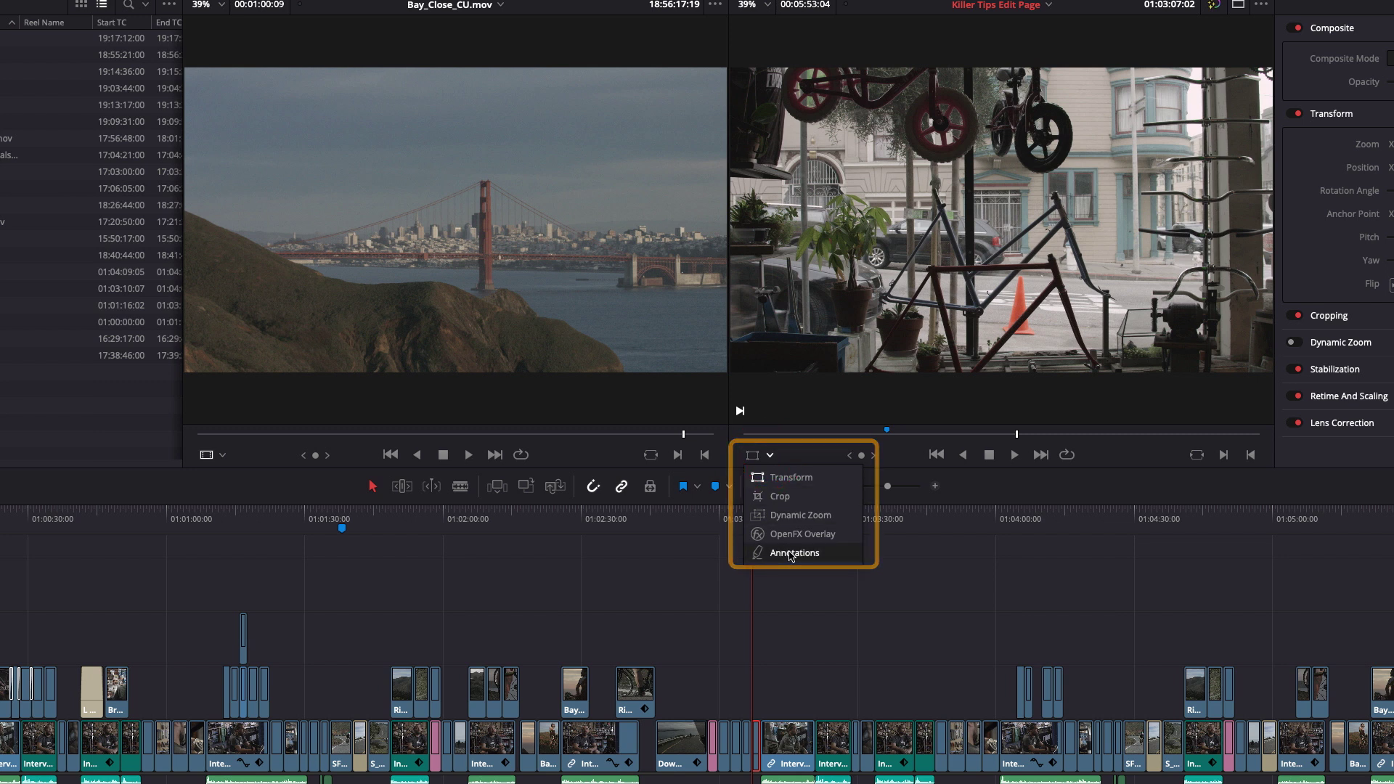
left_click(792, 554)
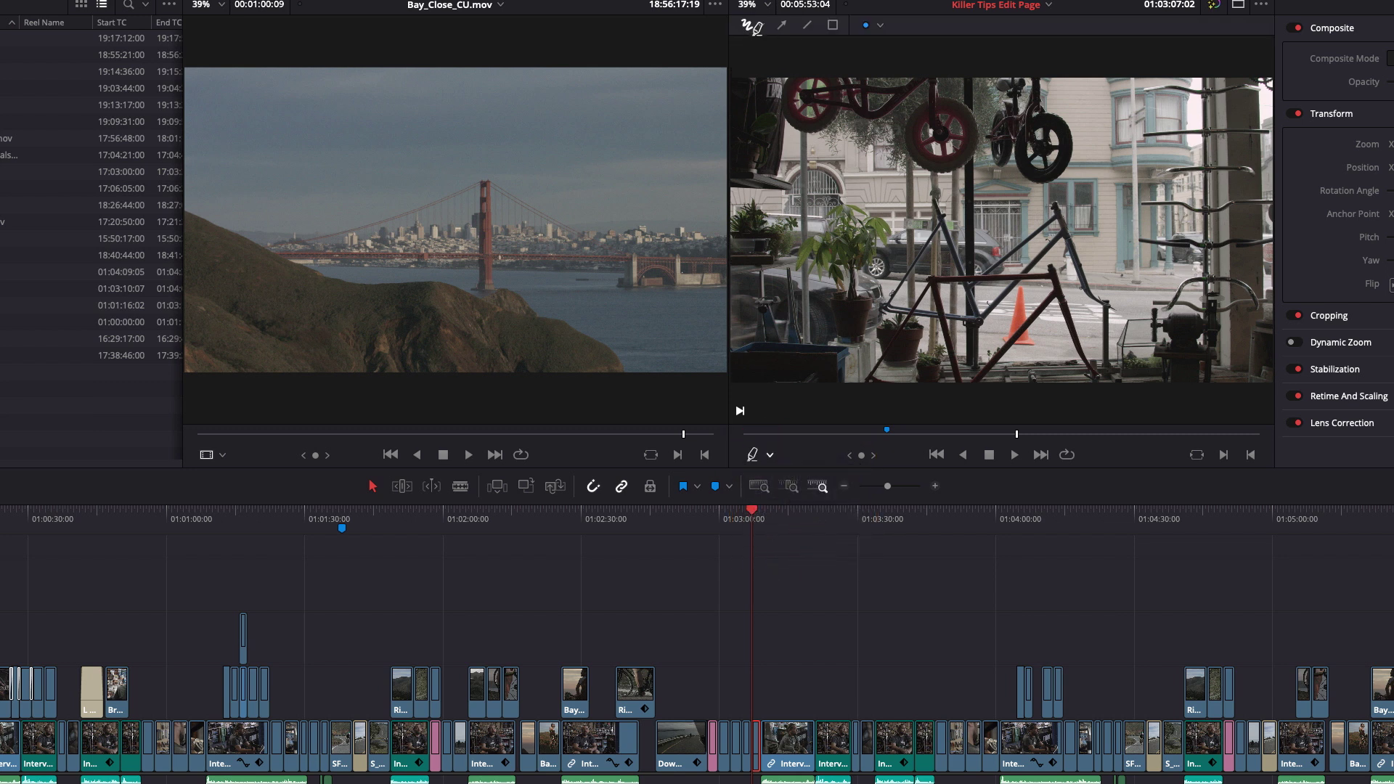
Step: Set the annotation color to yellow and draw a freehand triangle around the orange traffic cone in the frame
left_click(756, 26)
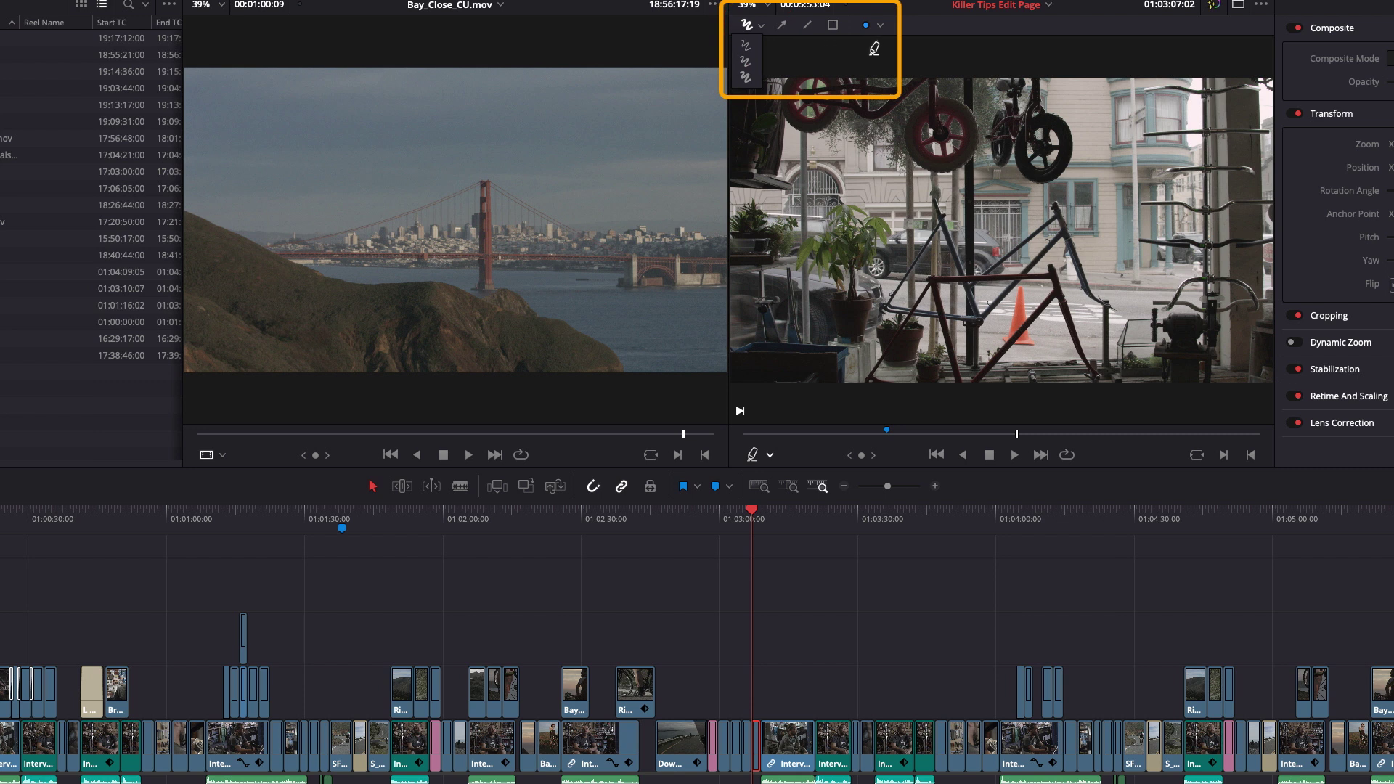
left_click(869, 25)
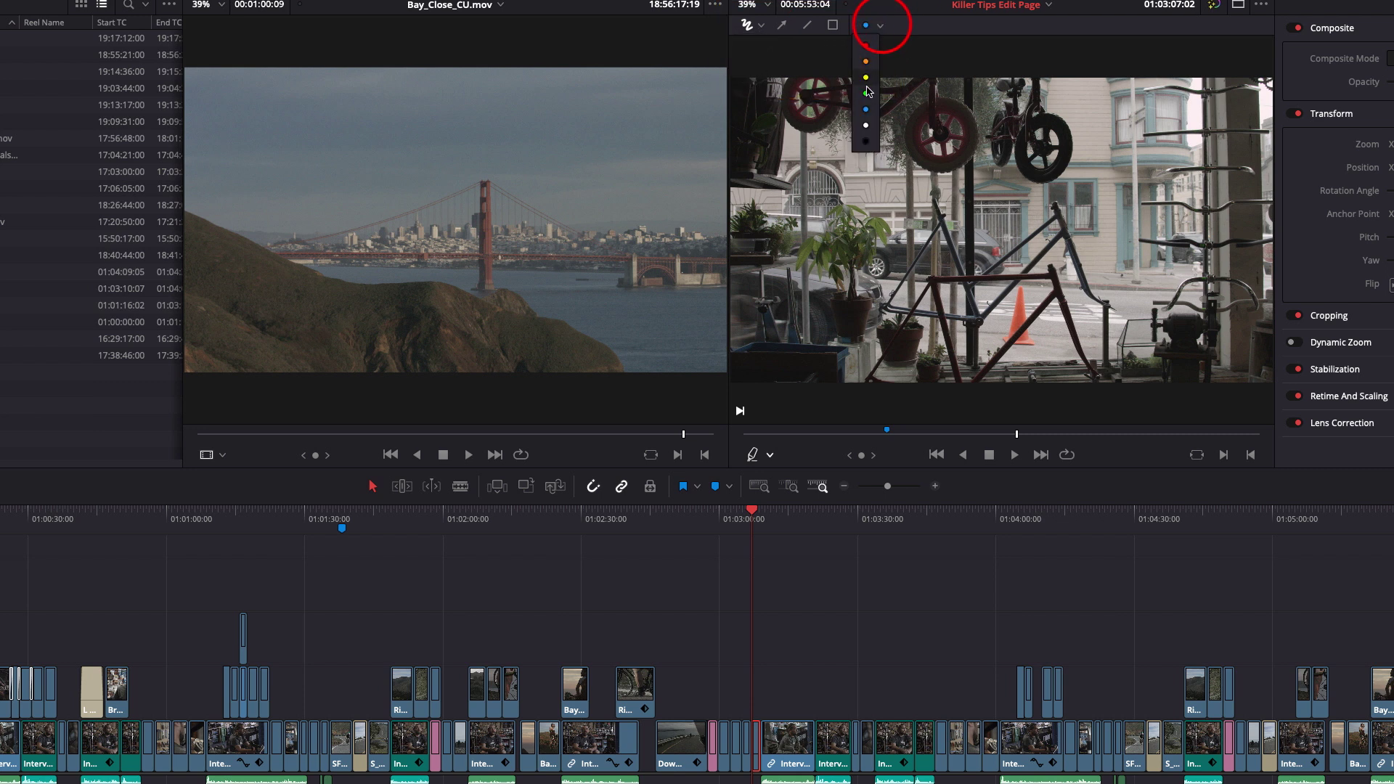
left_click(866, 77)
mouse_move(1002, 249)
left_mouse_down()
mouse_move(983, 353)
mouse_move(1071, 350)
mouse_move(1060, 303)
left_mouse_up()
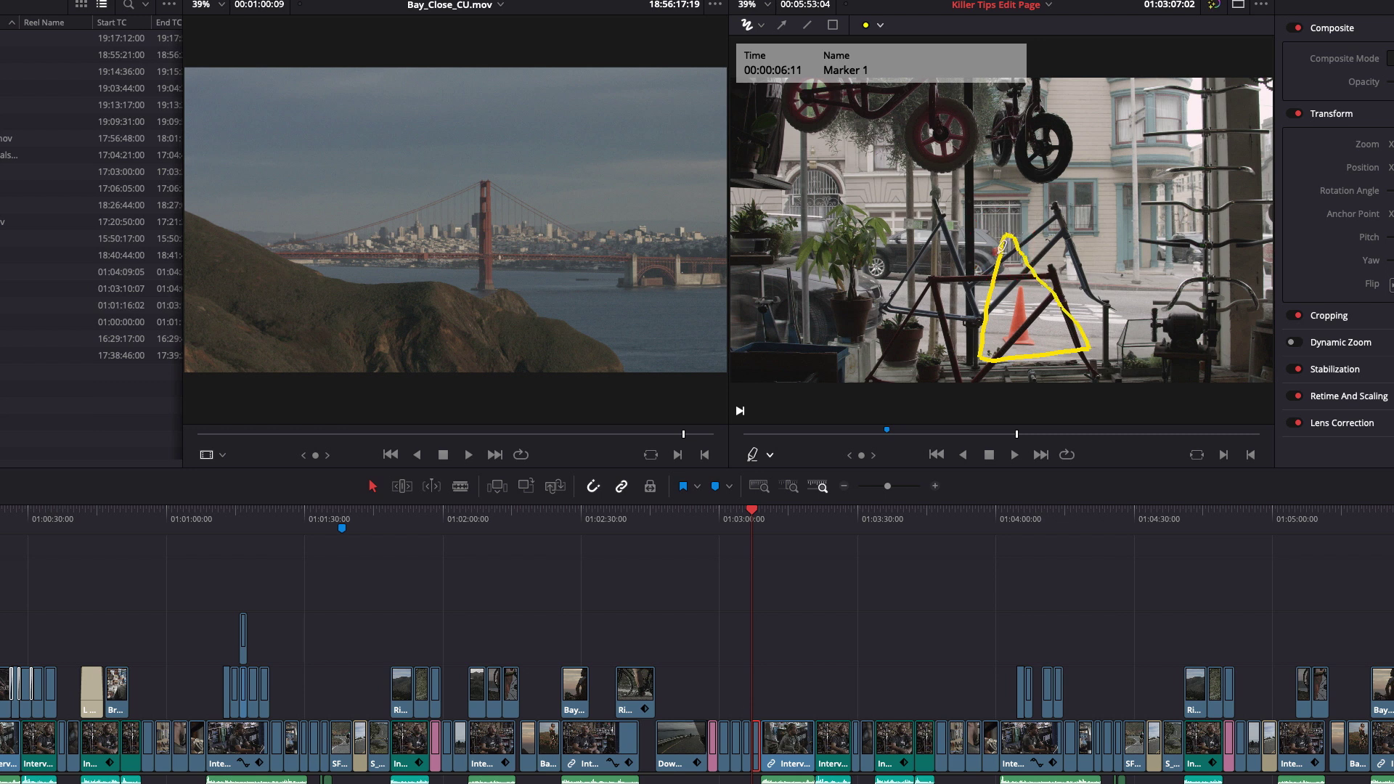
mouse_move(758, 760)
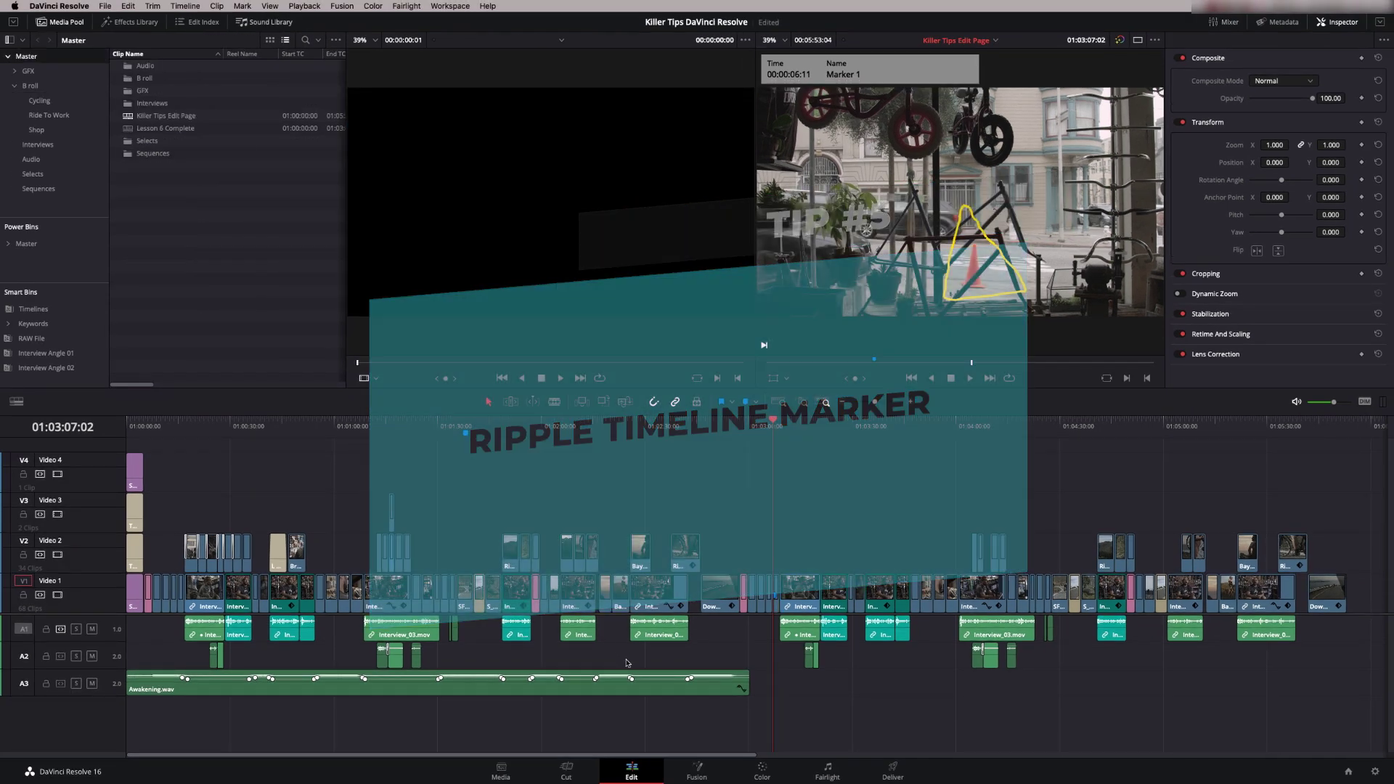
Step: Play the timeline from 01:02:12:23 to the sunset cyclist shot and add a timeline marker at 01:02:16:22
left_click(588, 425)
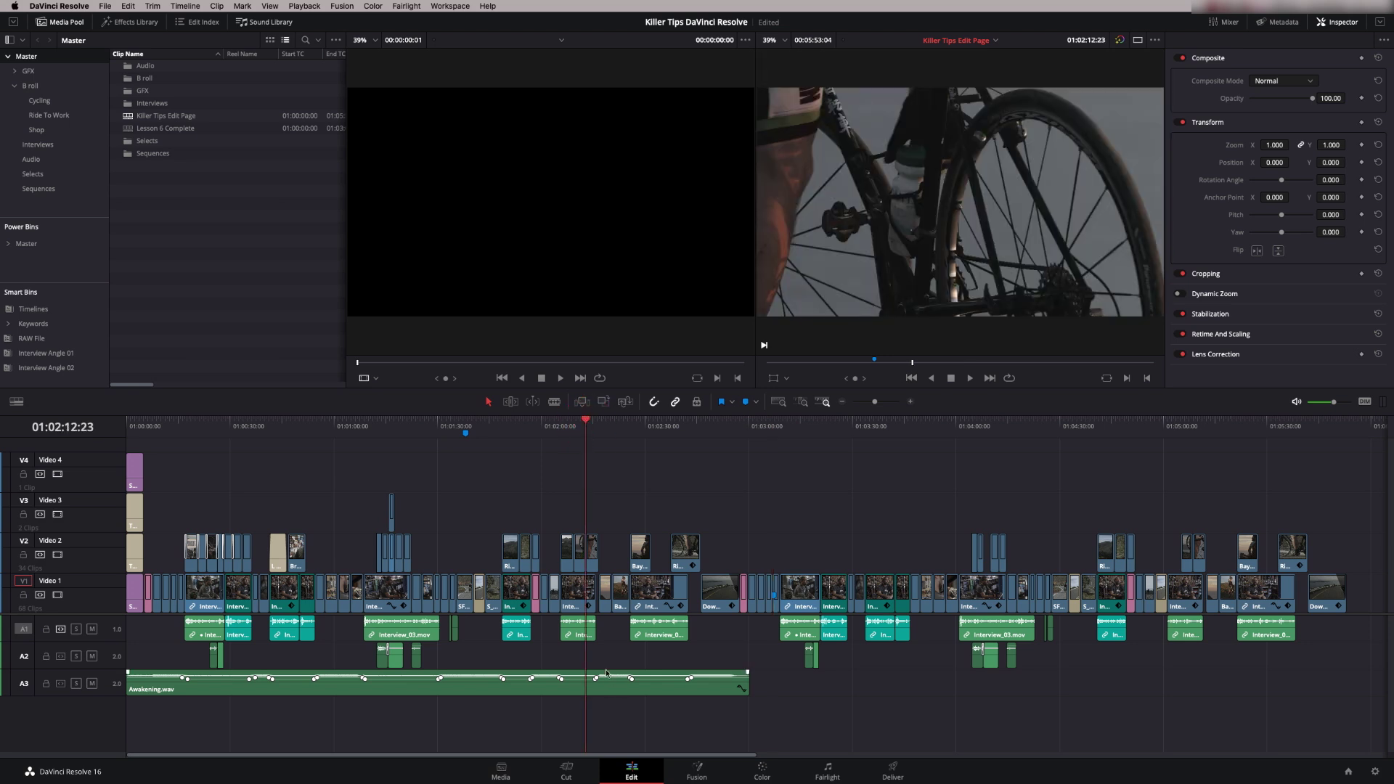
key("space")
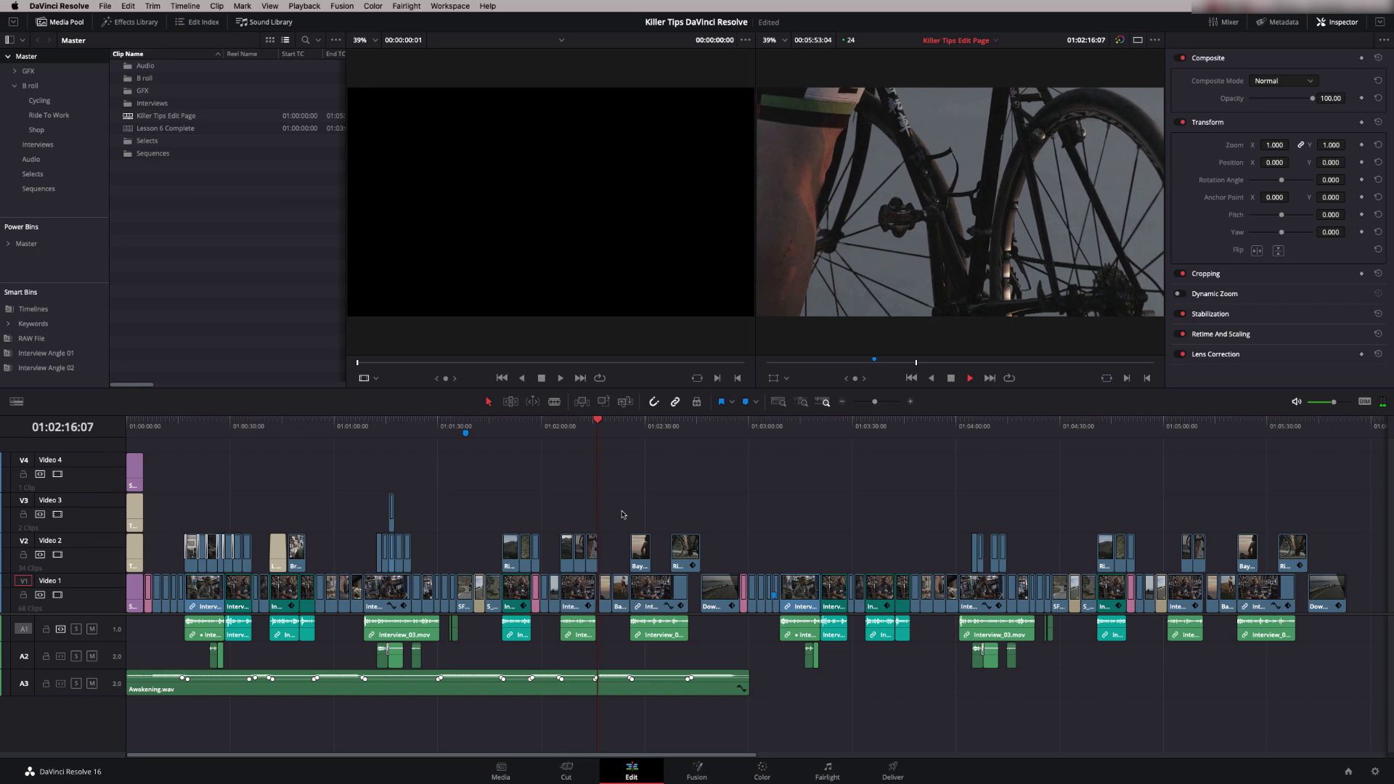
key("space")
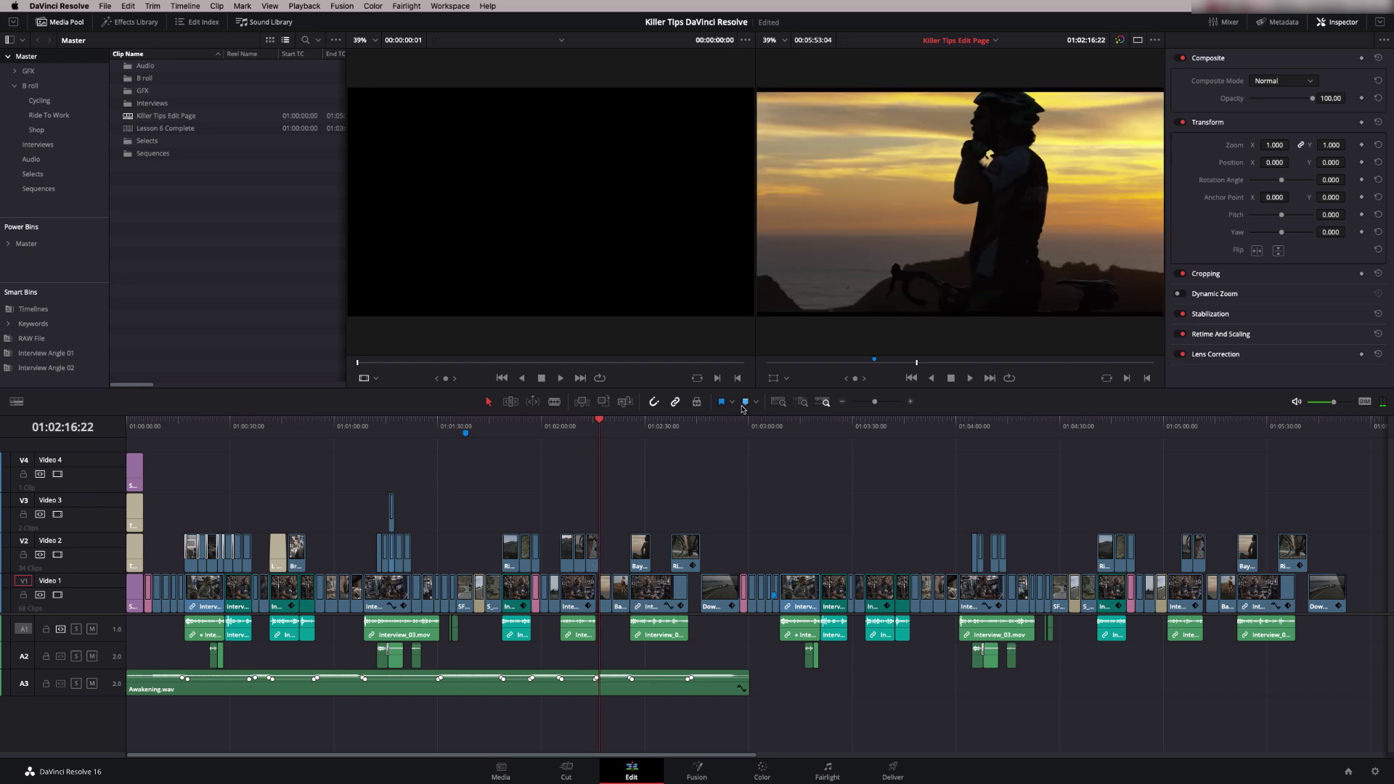
left_click(745, 404)
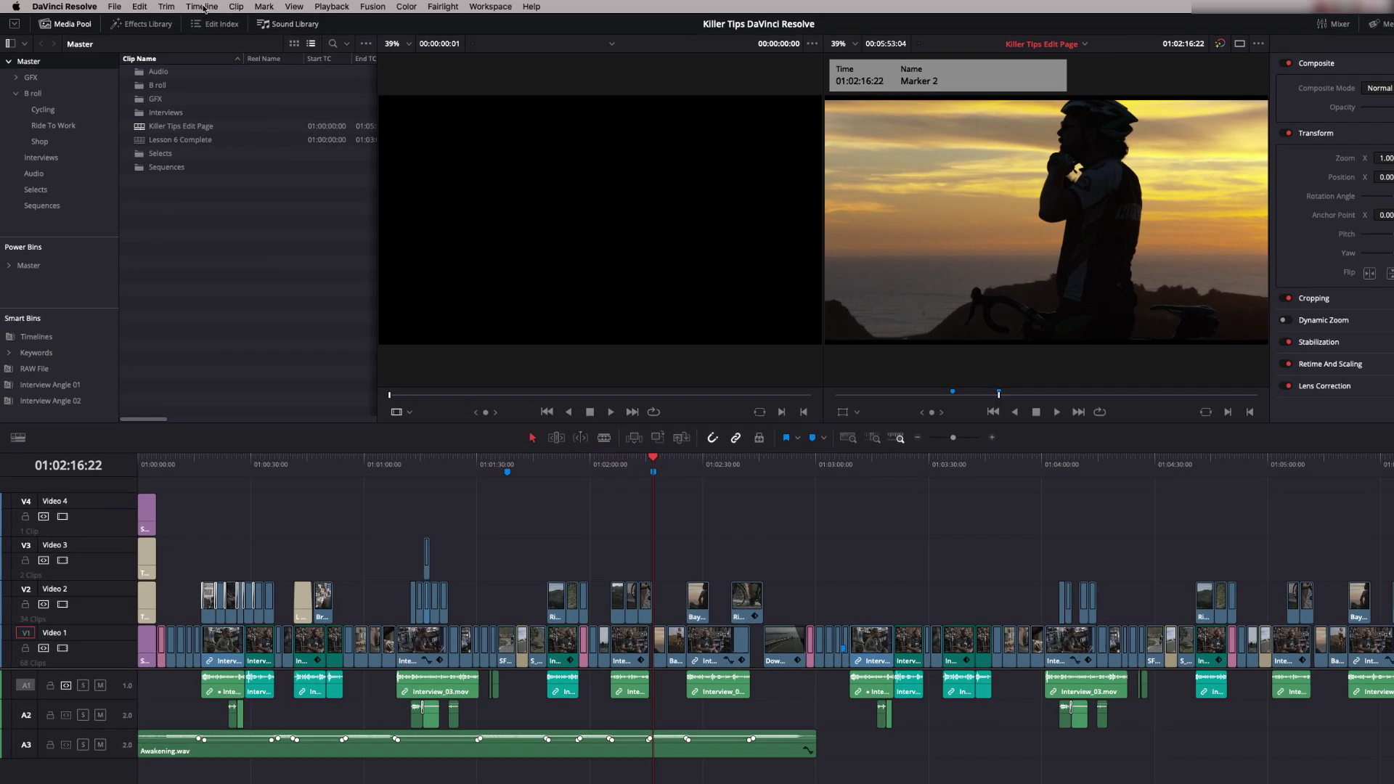
Step: With Ripple Timeline Markers on, ripple-trim about 10 frames off the start of the Uphill clip on Video 1 in Trim mode
left_click(186, 5)
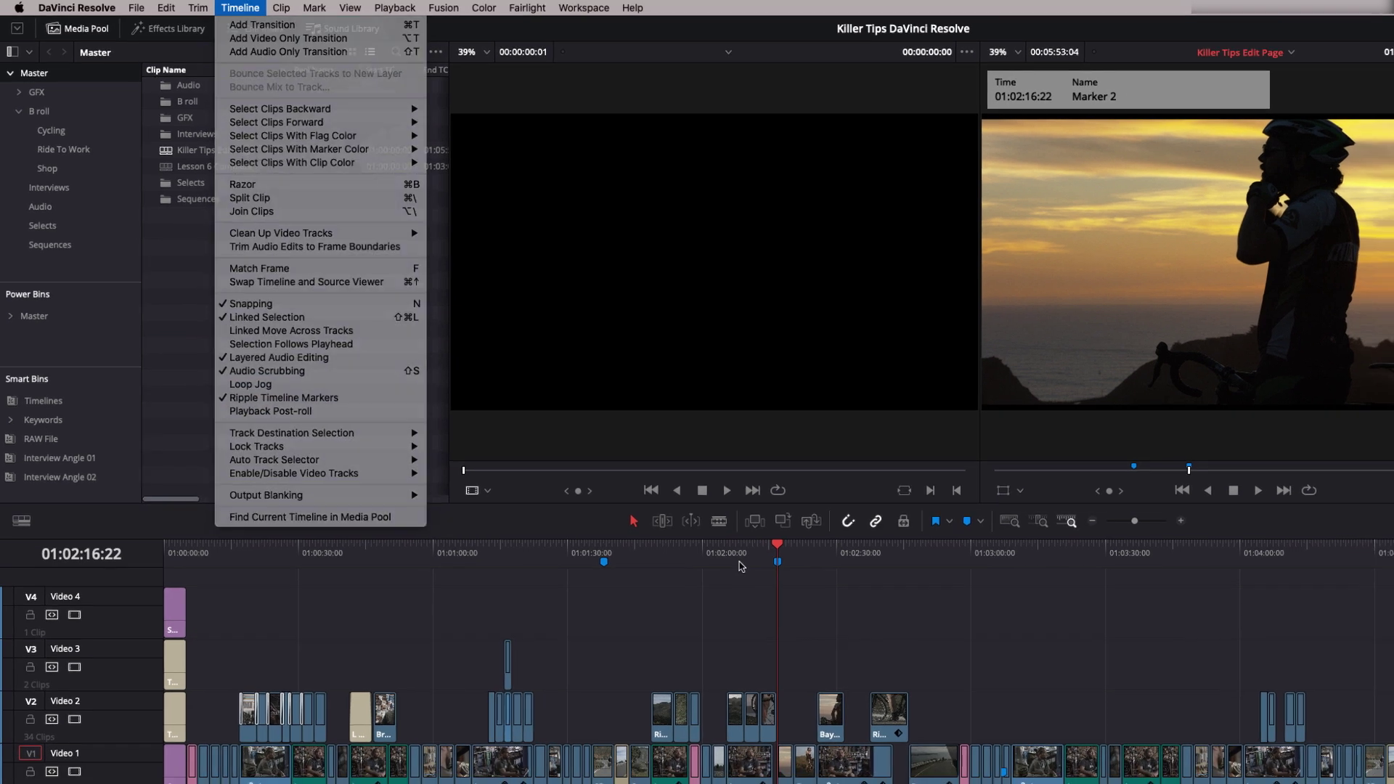
left_click(725, 572)
key("t")
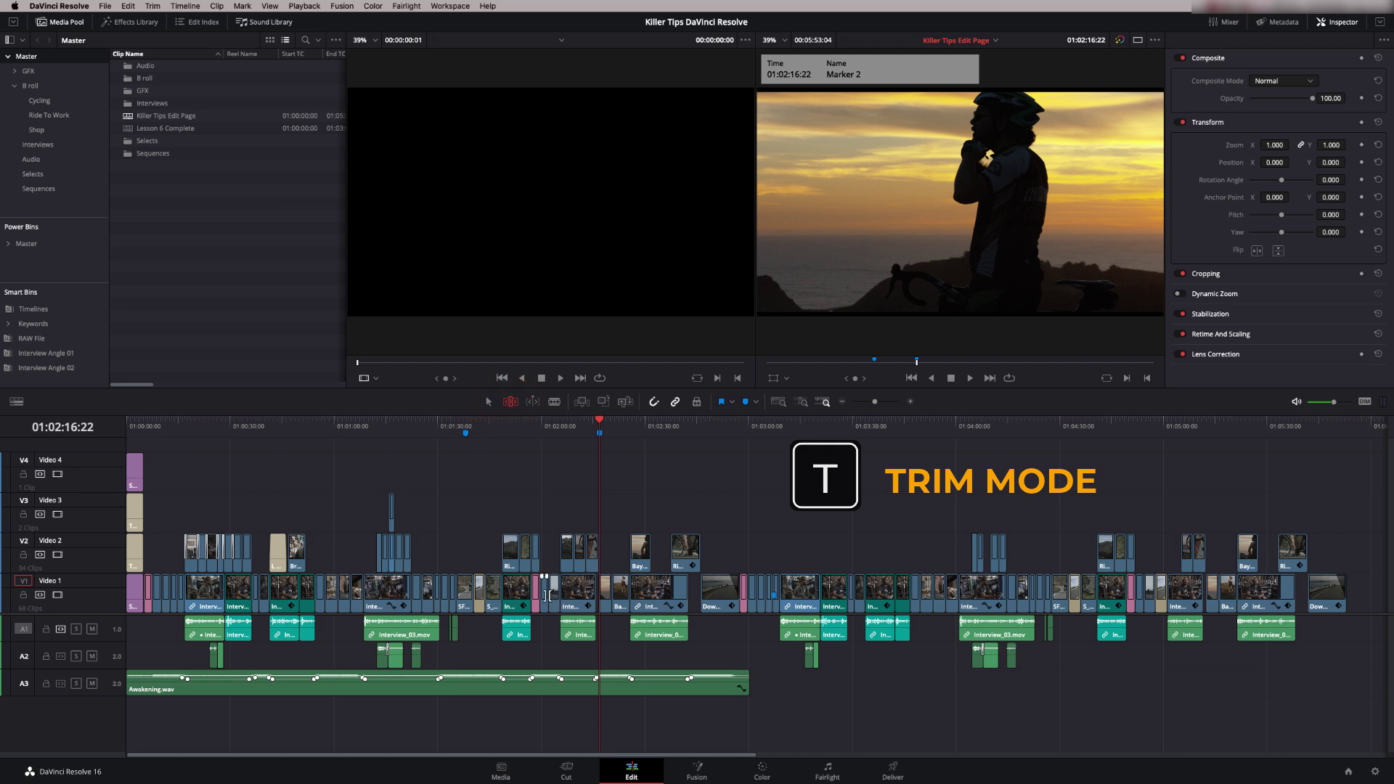
key("super+equal")
key("super+equal")
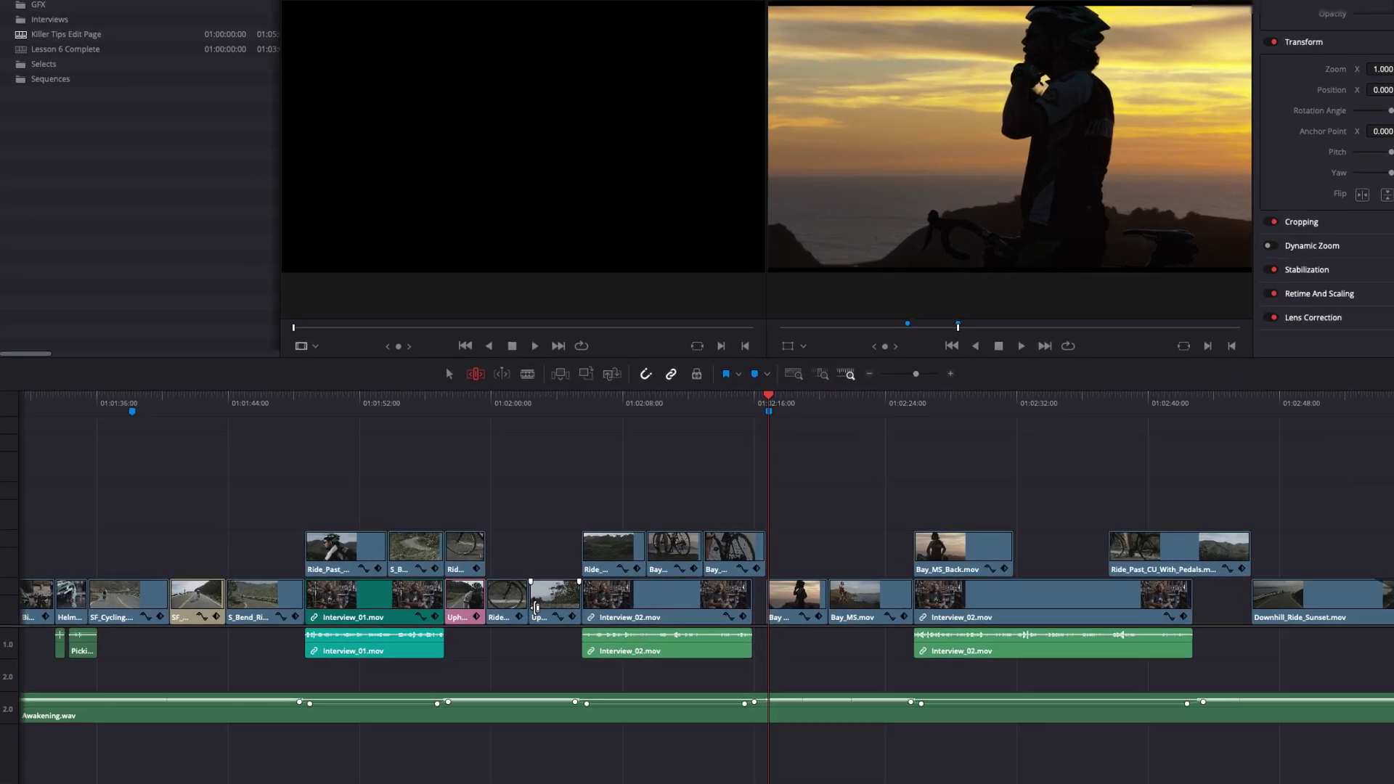
left_click_drag(561, 592, 527, 607)
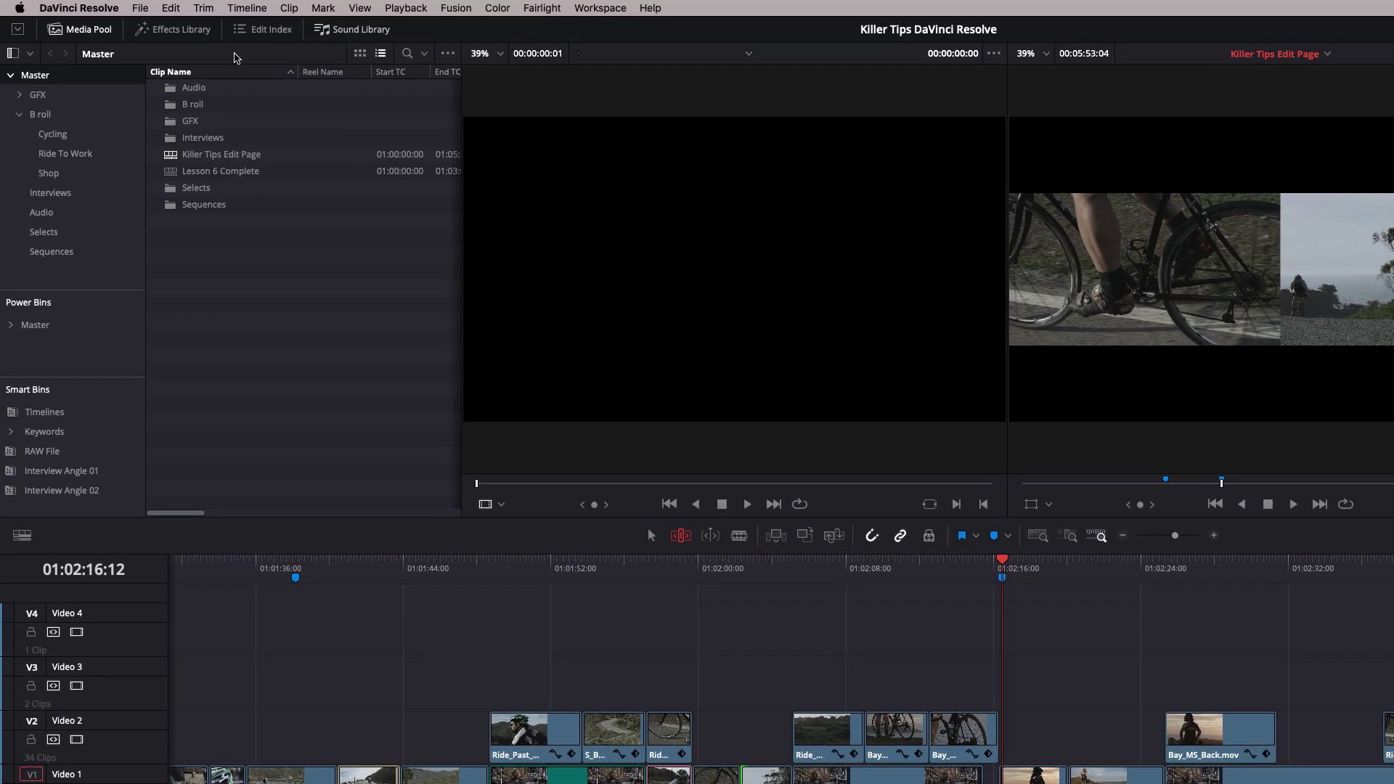
Step: Turn off Ripple Timeline Markers and ripple-extend the start of the Uphill clip on Video 1 by about 1 second 7 frames
left_click(247, 8)
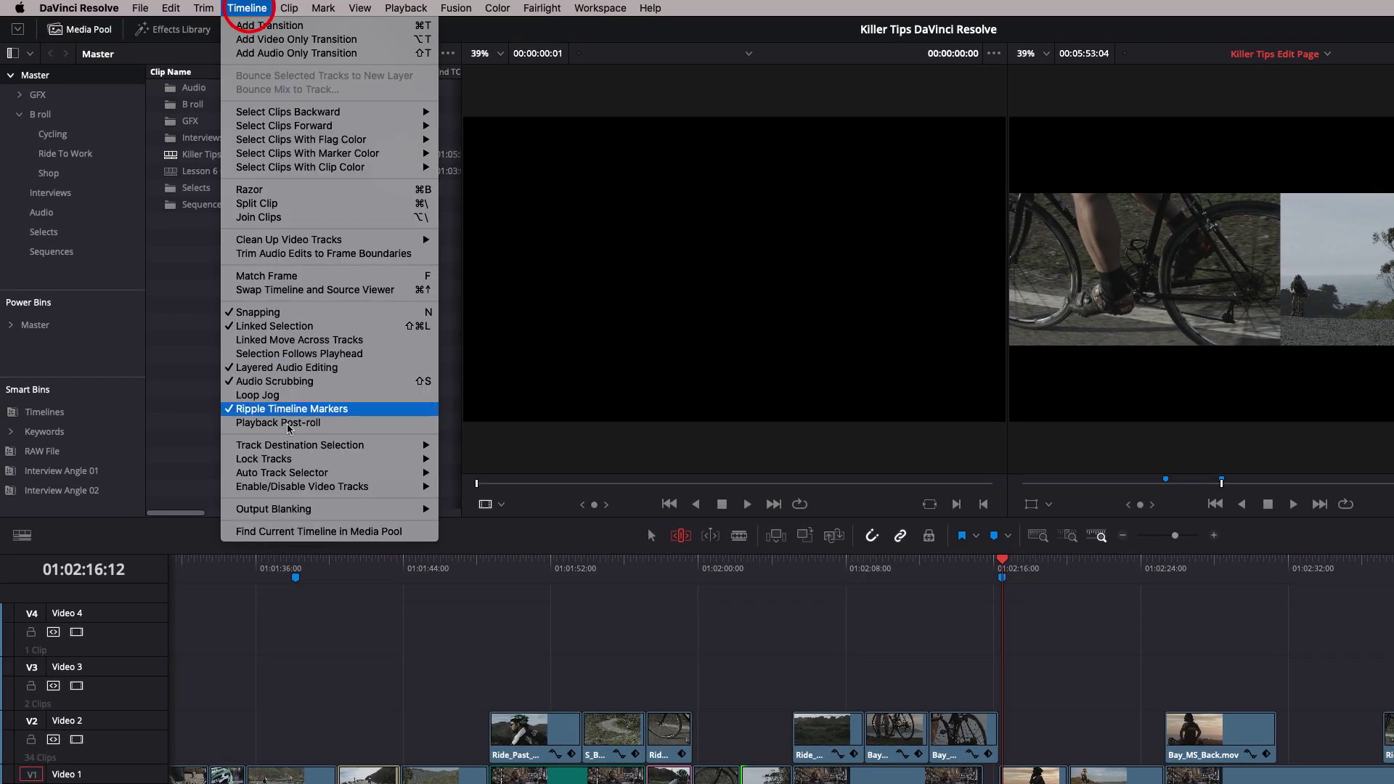
left_click(305, 409)
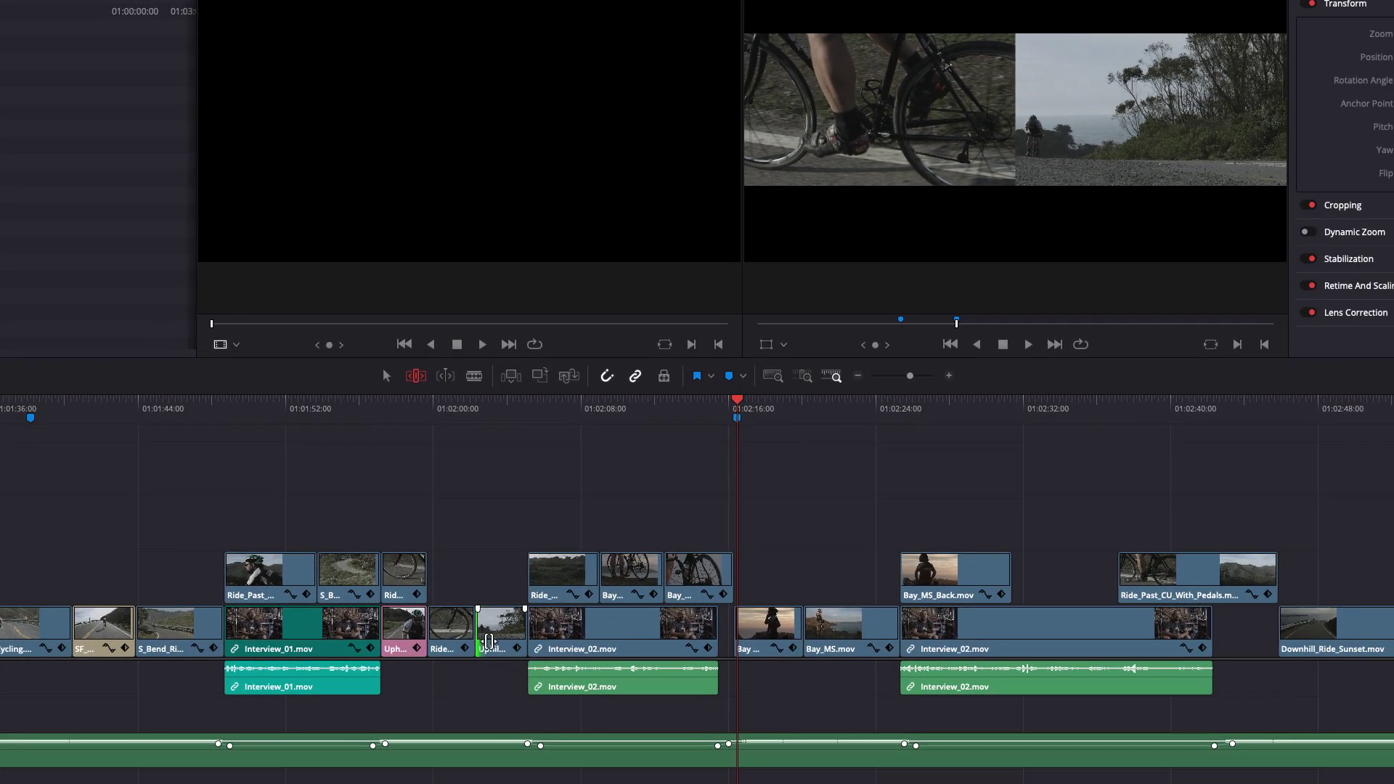
mouse_move(485, 632)
left_mouse_down()
mouse_move(446, 634)
mouse_move(496, 633)
mouse_move(469, 634)
mouse_move(482, 634)
left_mouse_up()
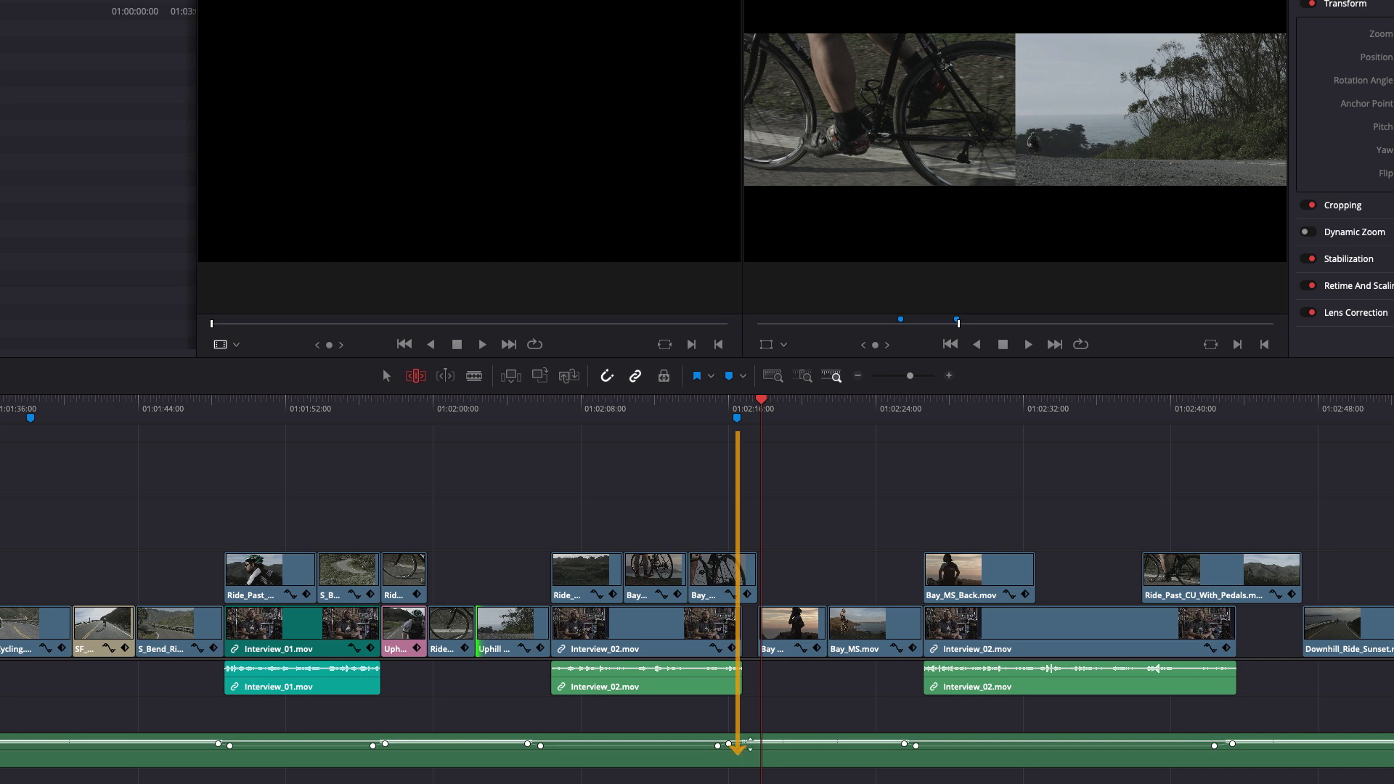
left_click(142, 6)
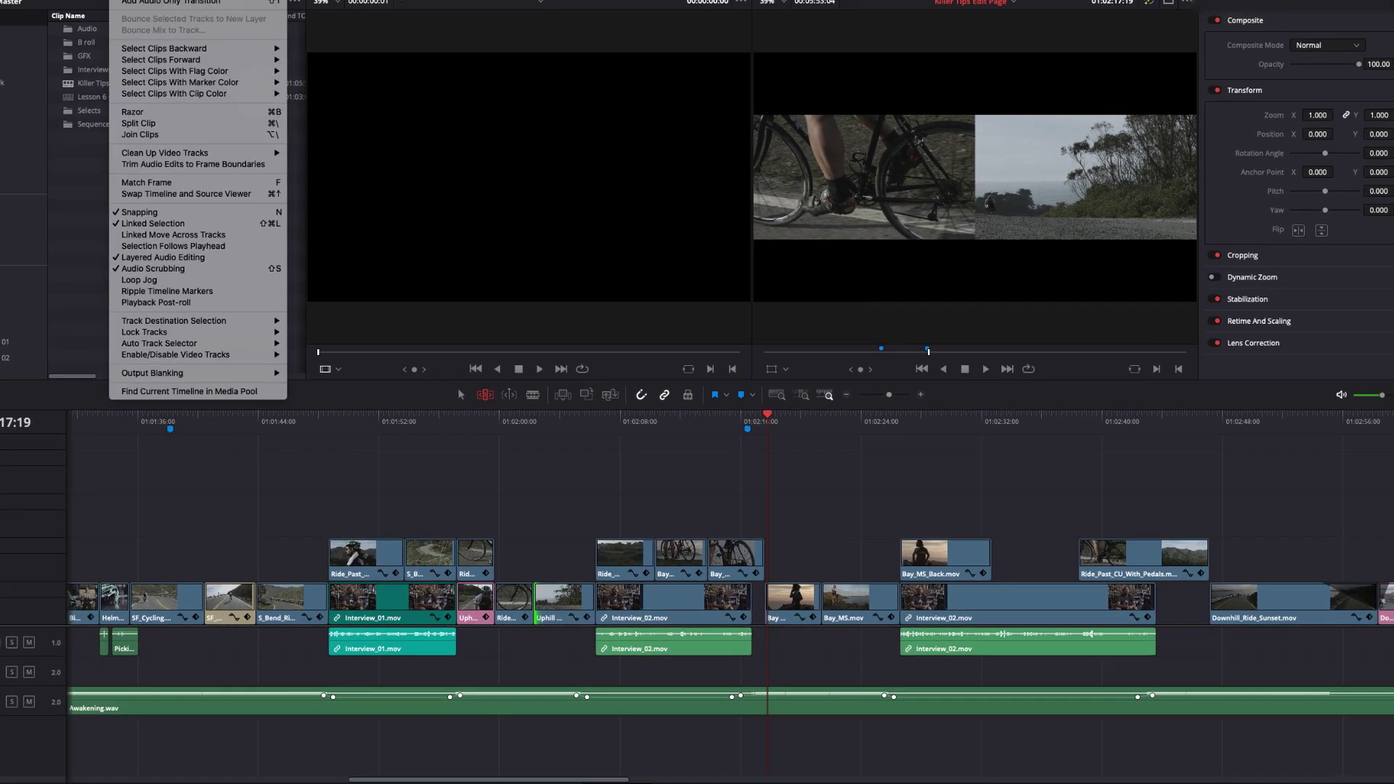
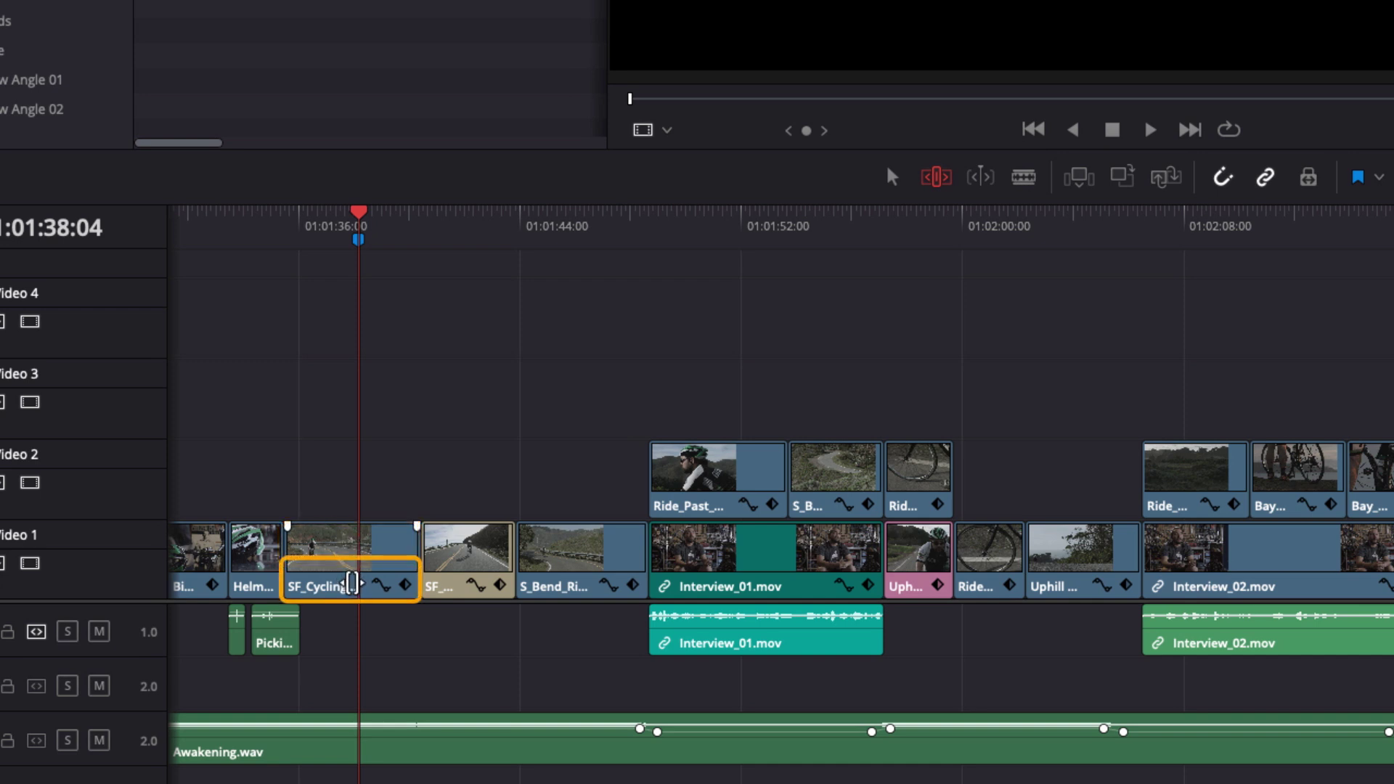
Step: Slip the footage inside the SF_Cycling clip to change the frame at the 01:01:38:04 marker, and play back from before the marker
left_click_drag(355, 543, 340, 541)
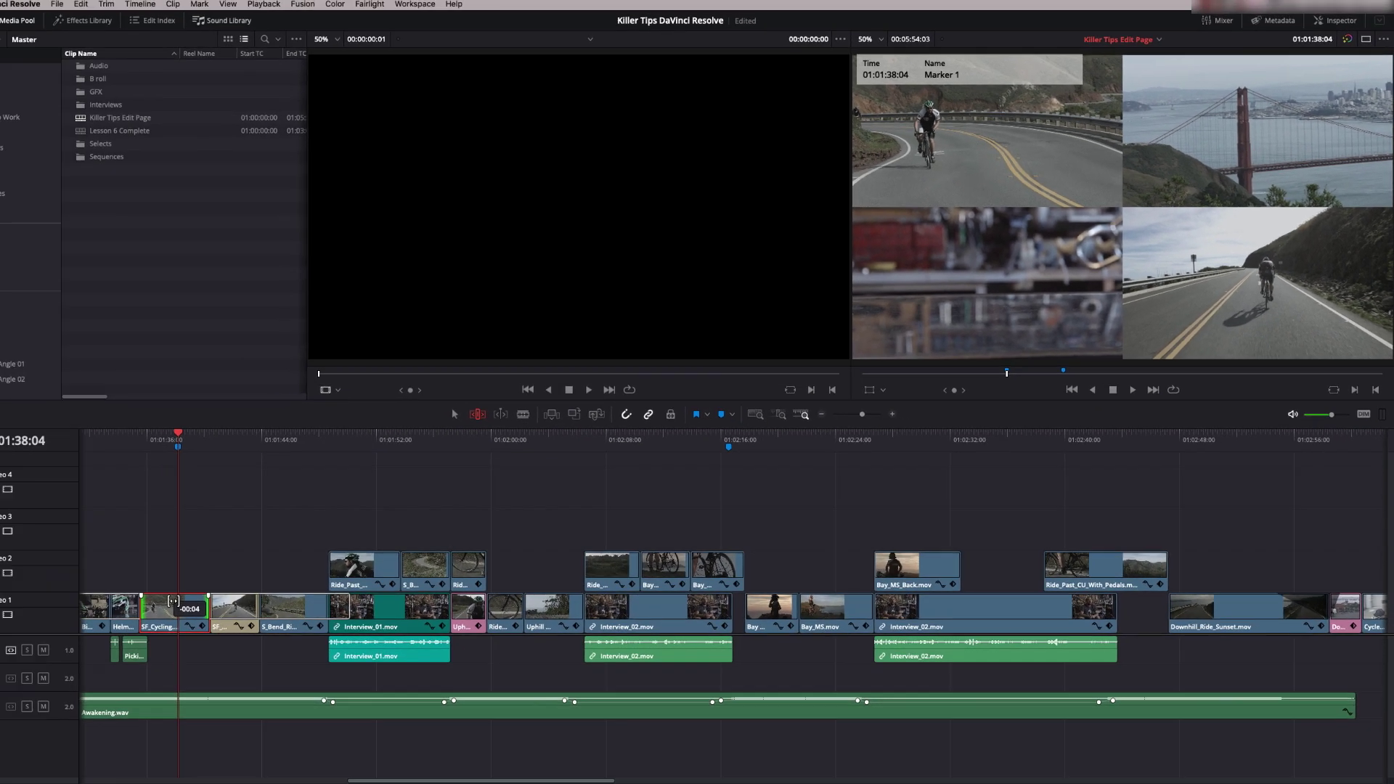
left_click_drag(174, 602, 207, 593)
key("shift")
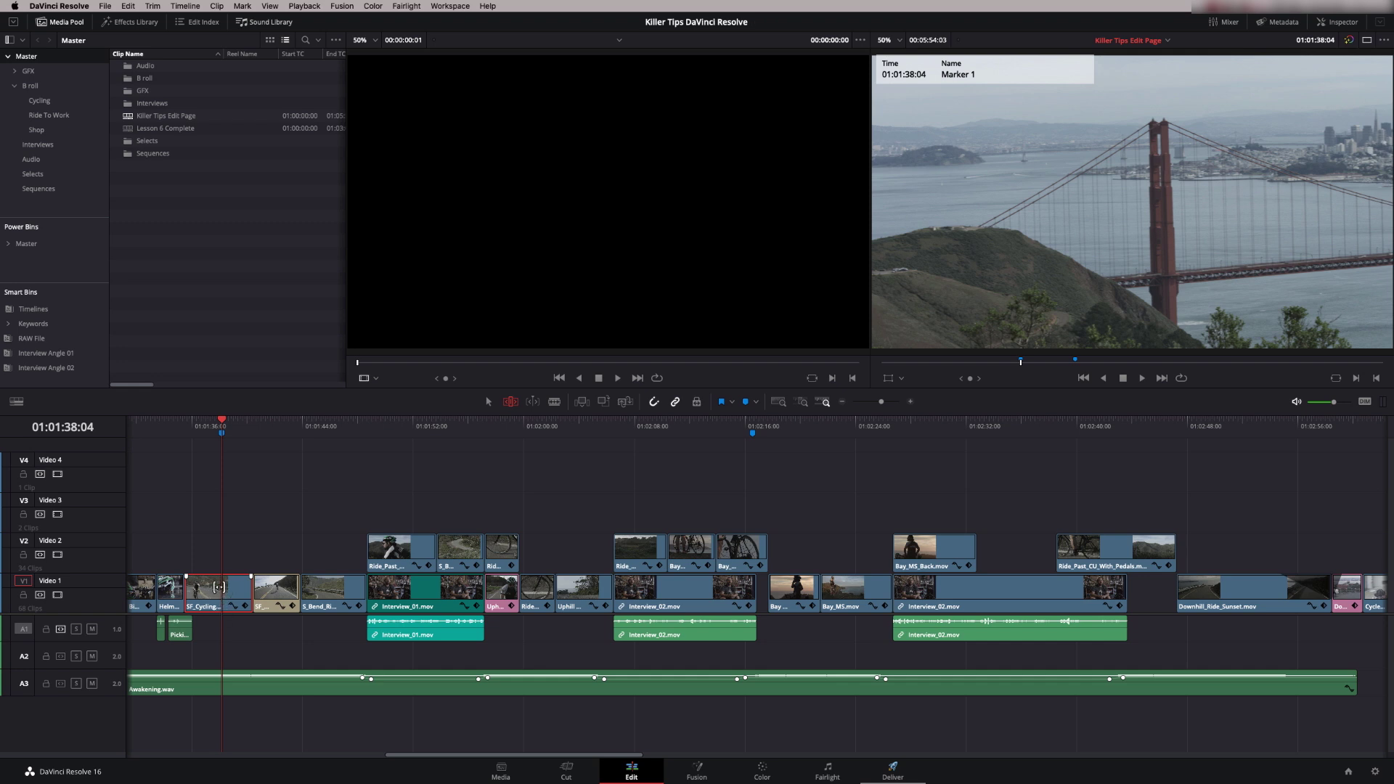
left_click_drag(219, 587, 226, 586)
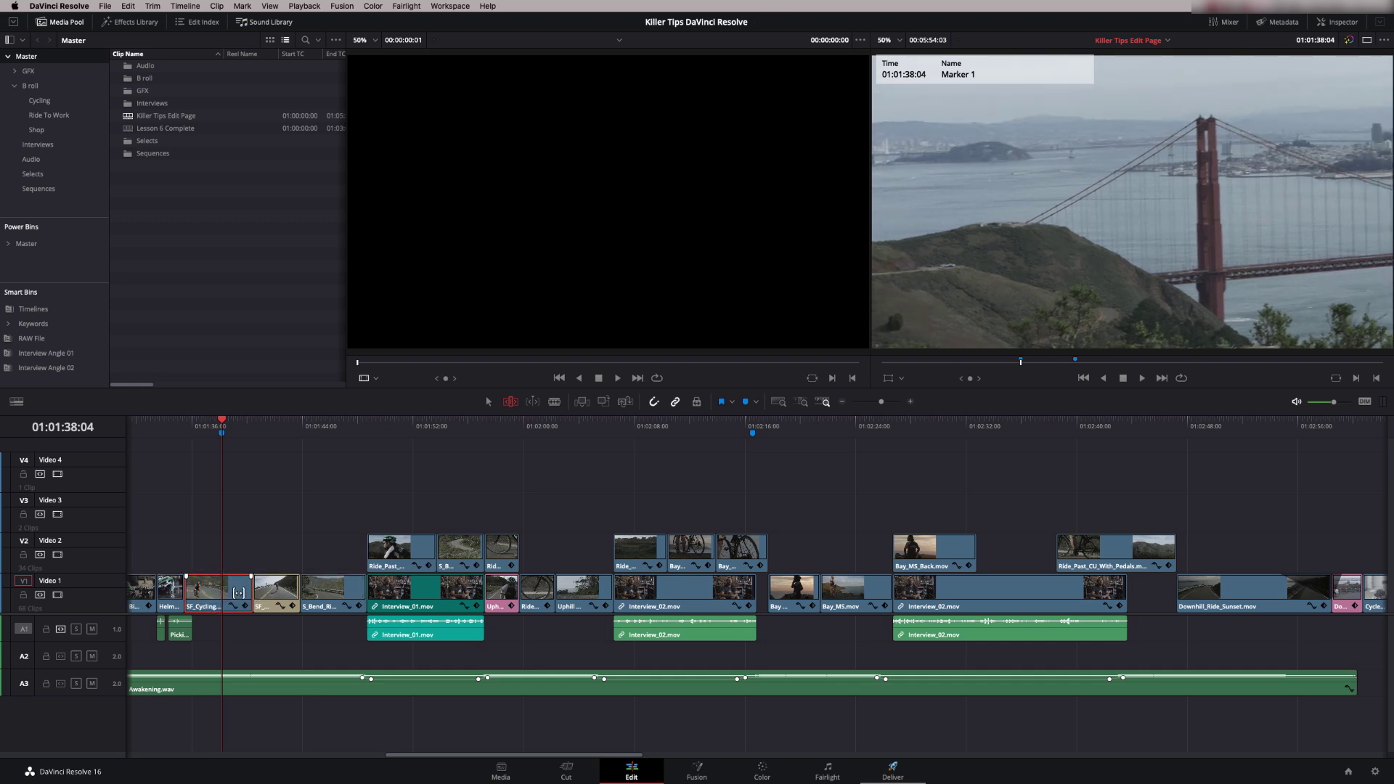
left_click(201, 432)
key("space")
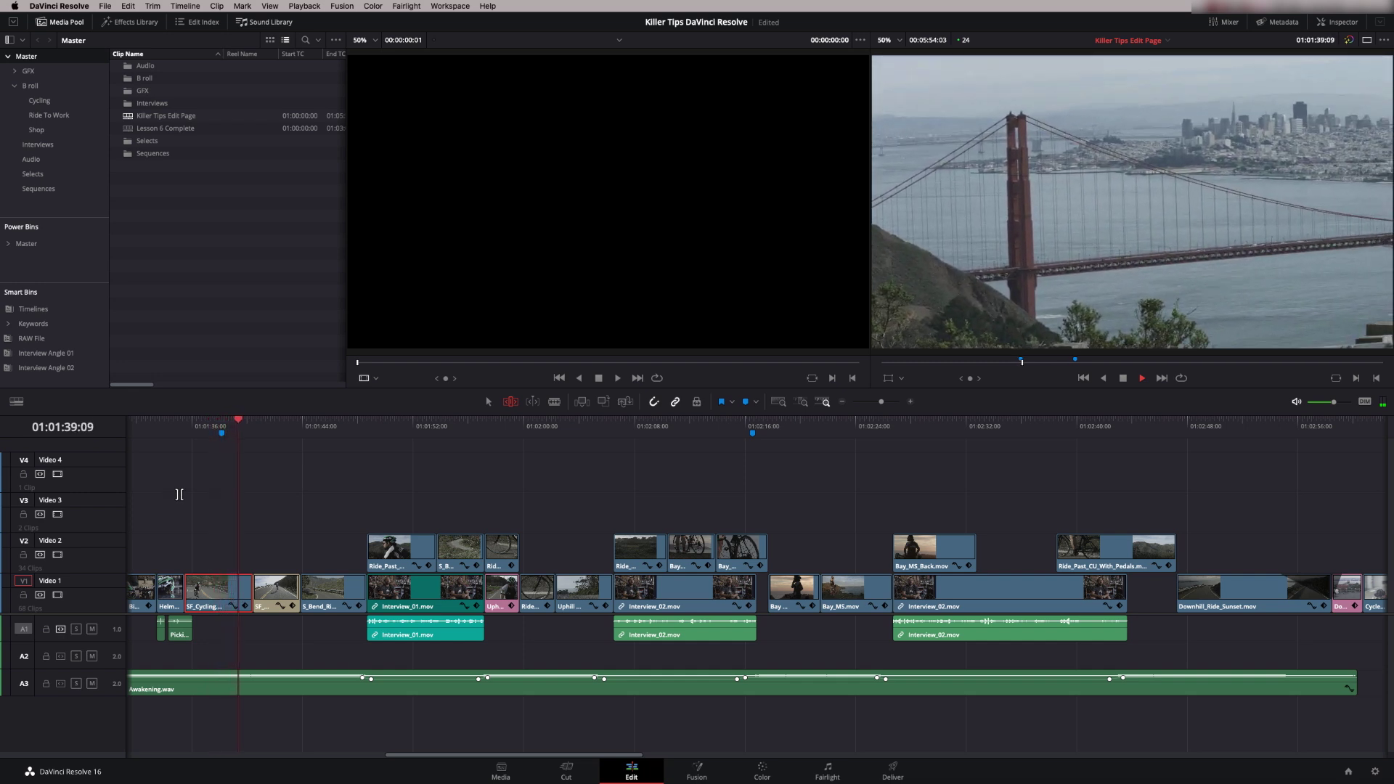
Step: Stop playback, return to Selection mode, park the playhead at 01:01:16:07, and disable the stacked clip on Video 3
key("space")
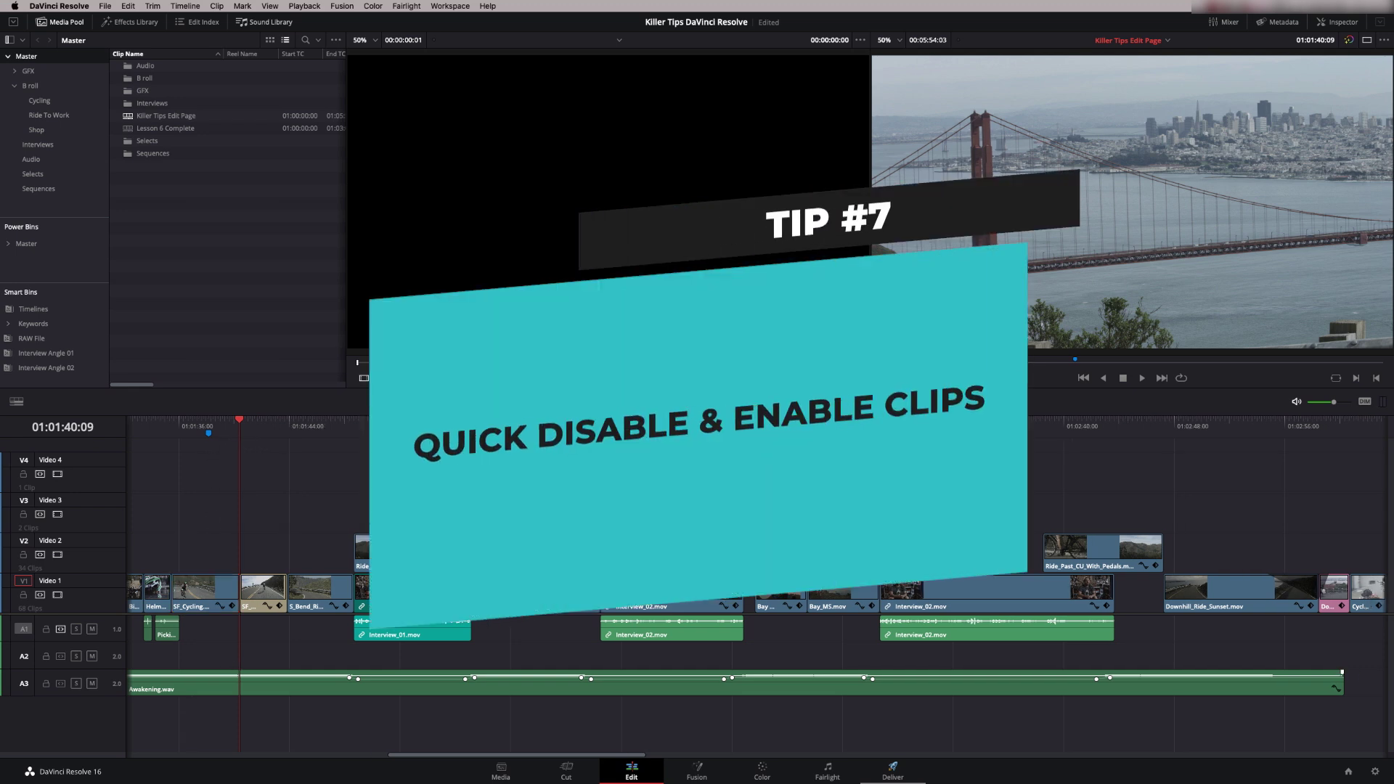
left_click_drag(495, 755, 377, 767)
left_click(488, 401)
left_click(497, 522)
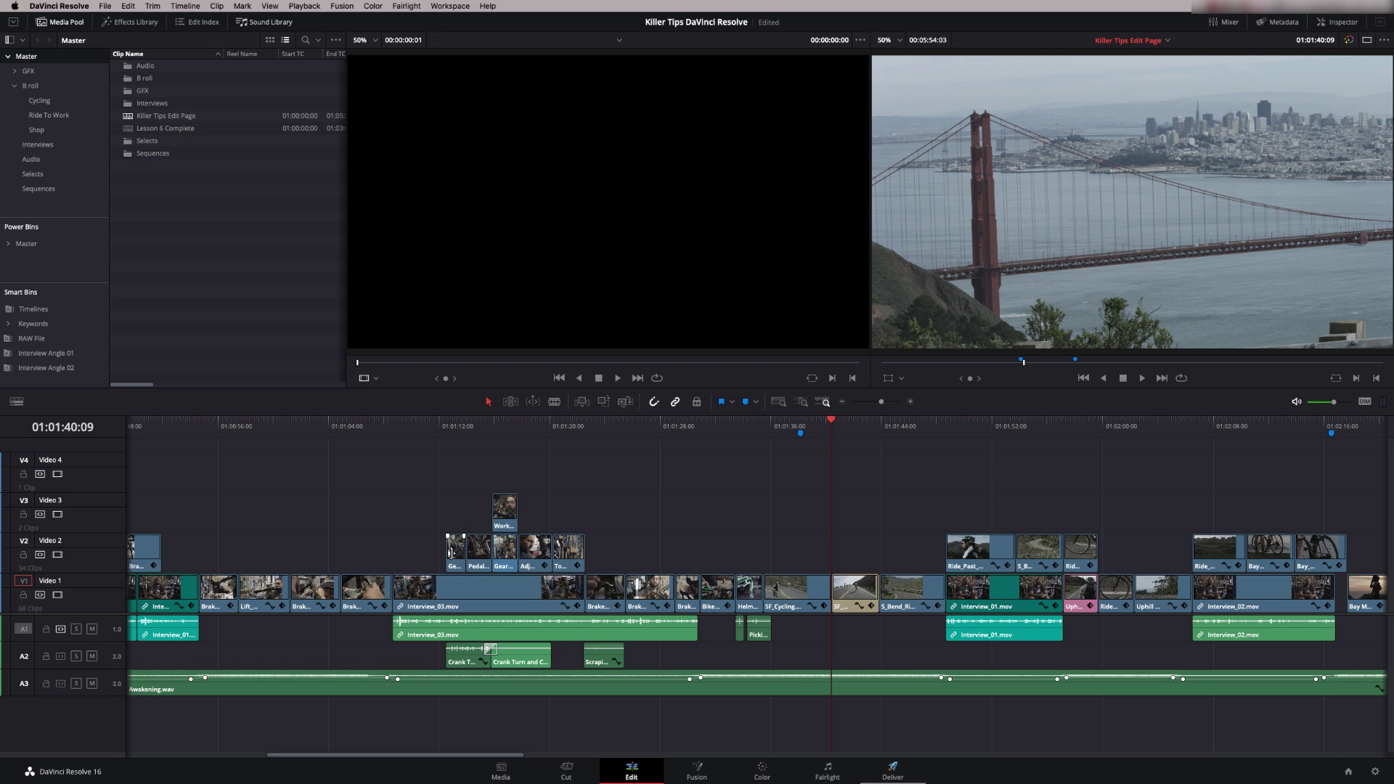
left_click(509, 529)
left_click(513, 425)
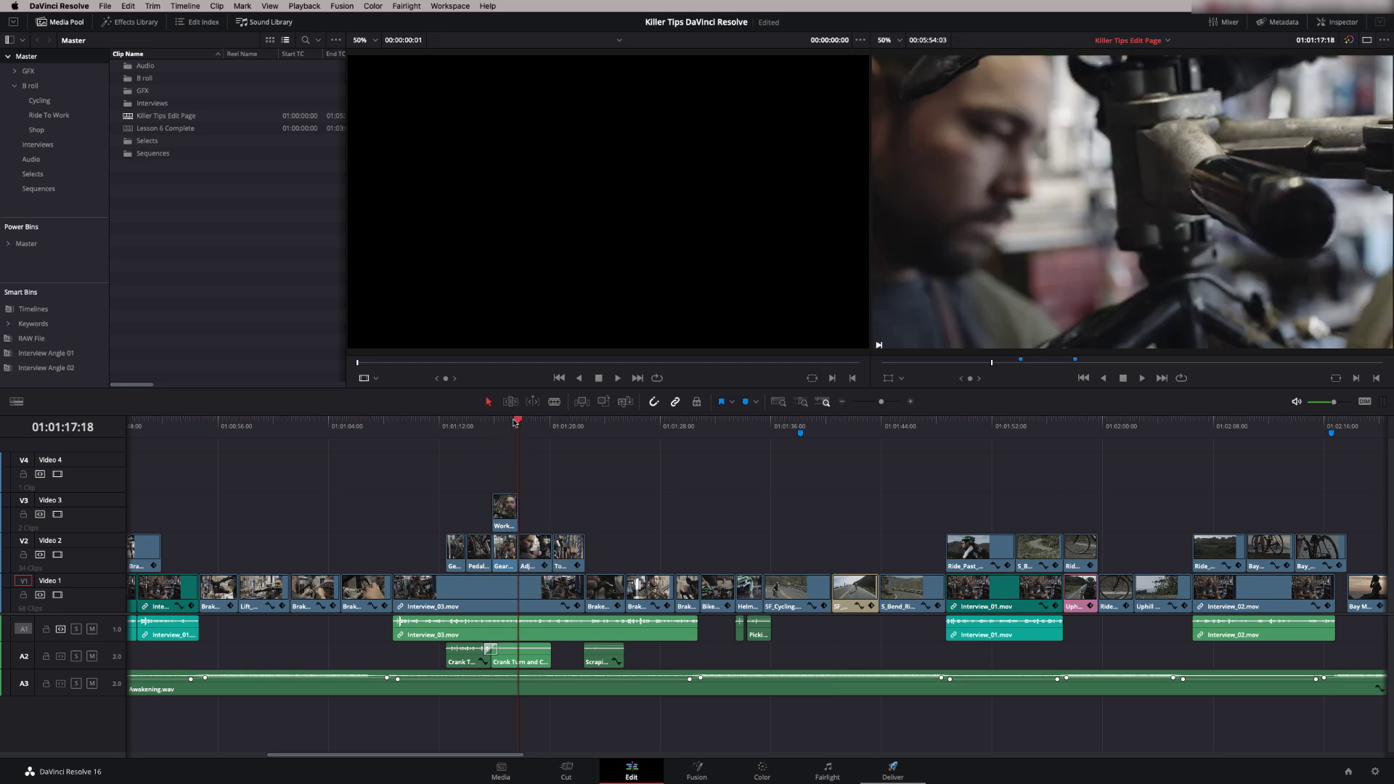
left_click_drag(515, 424, 498, 424)
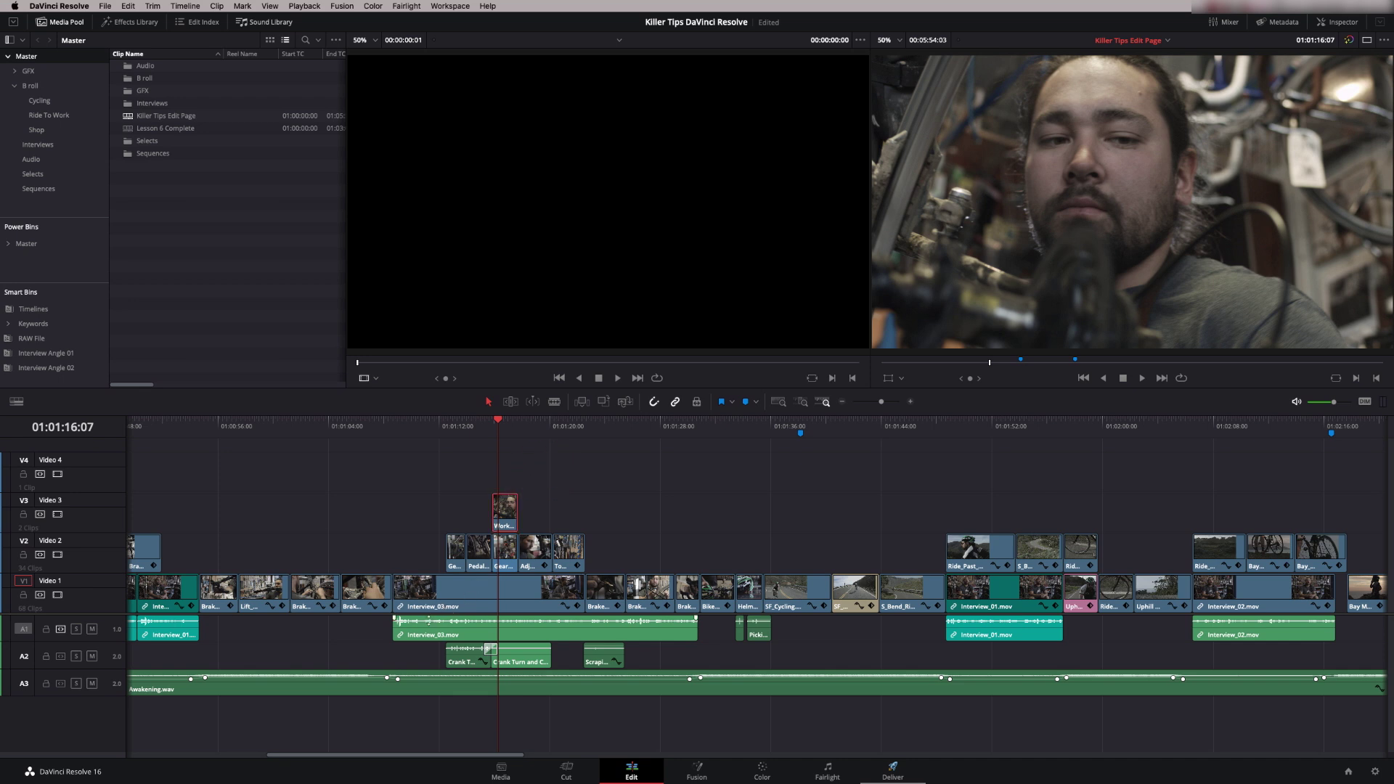
key("d")
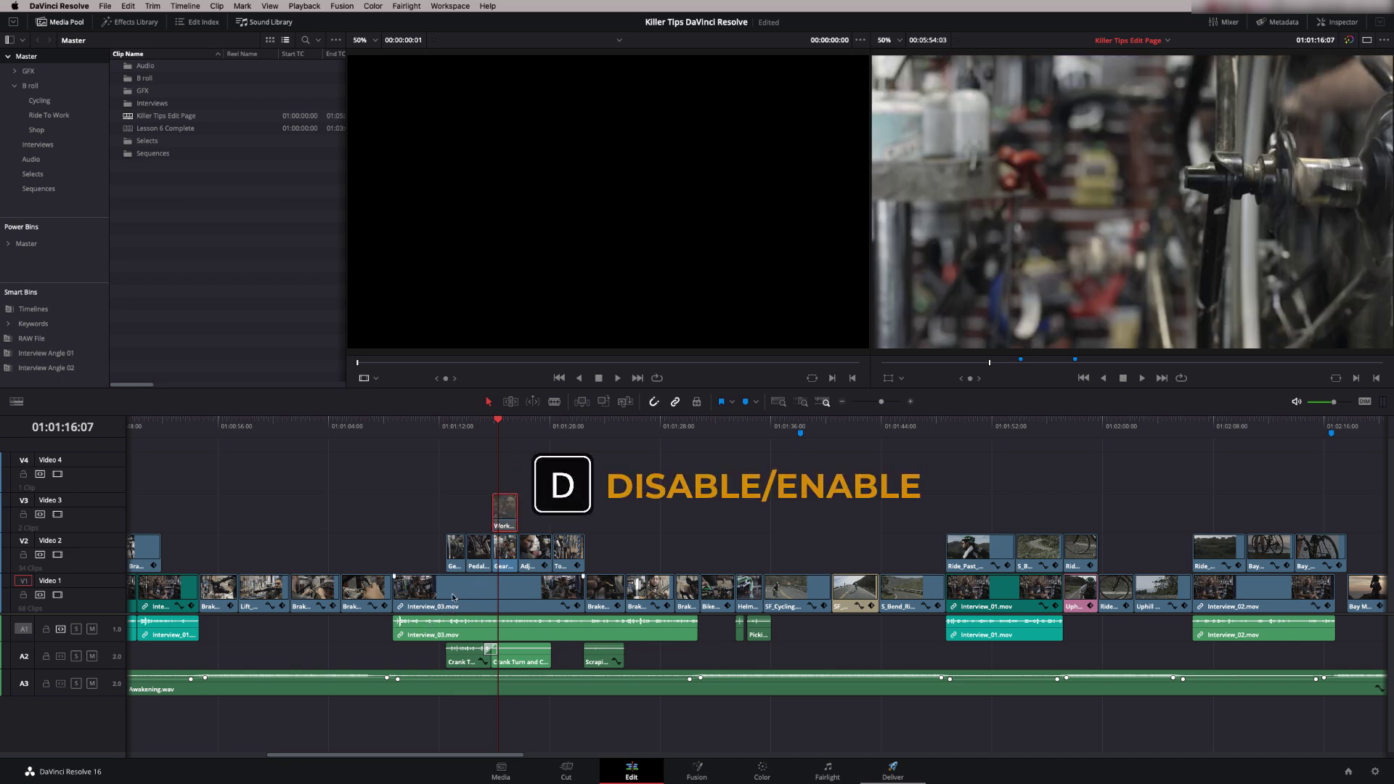
Step: Disable the Gears_Crank_Slide clip on Video 2 at the playhead and enable it again
left_click(505, 563)
key("d")
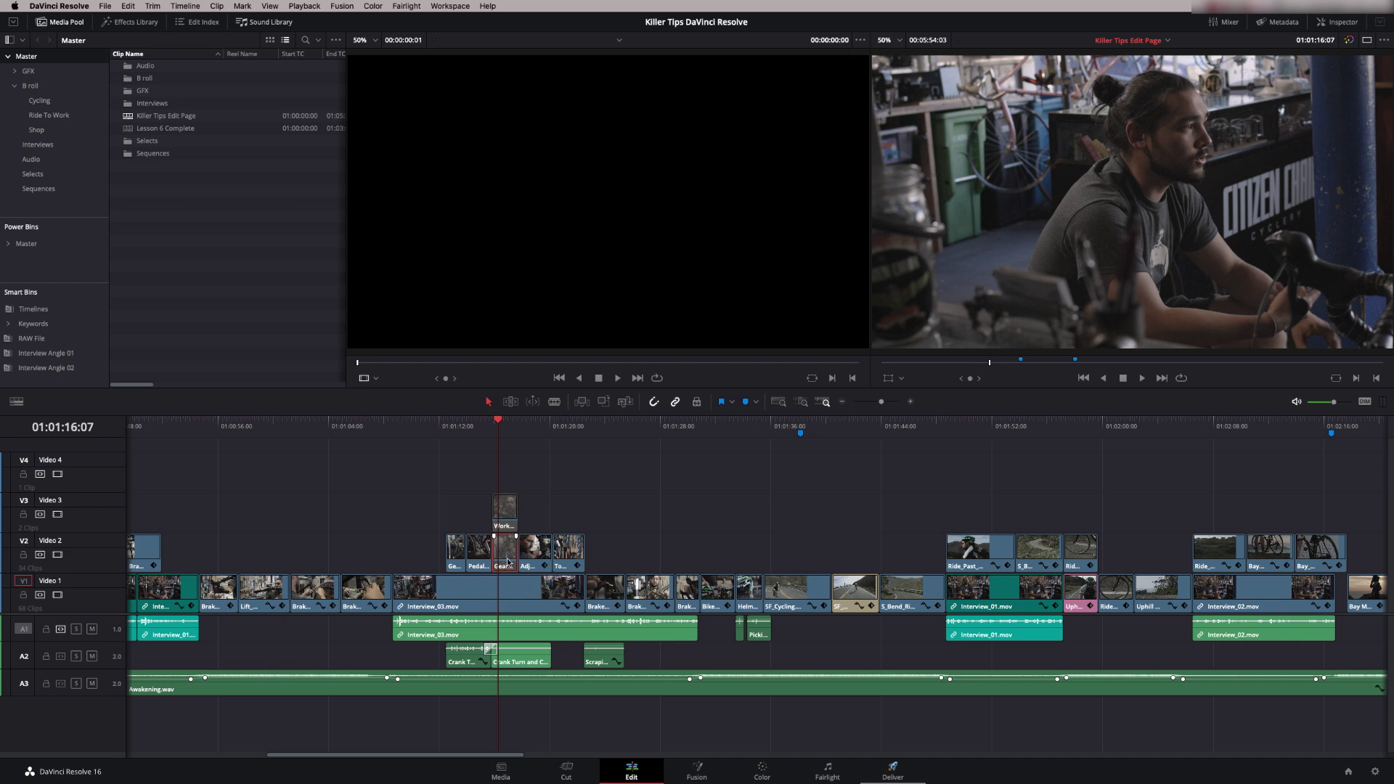
key("d")
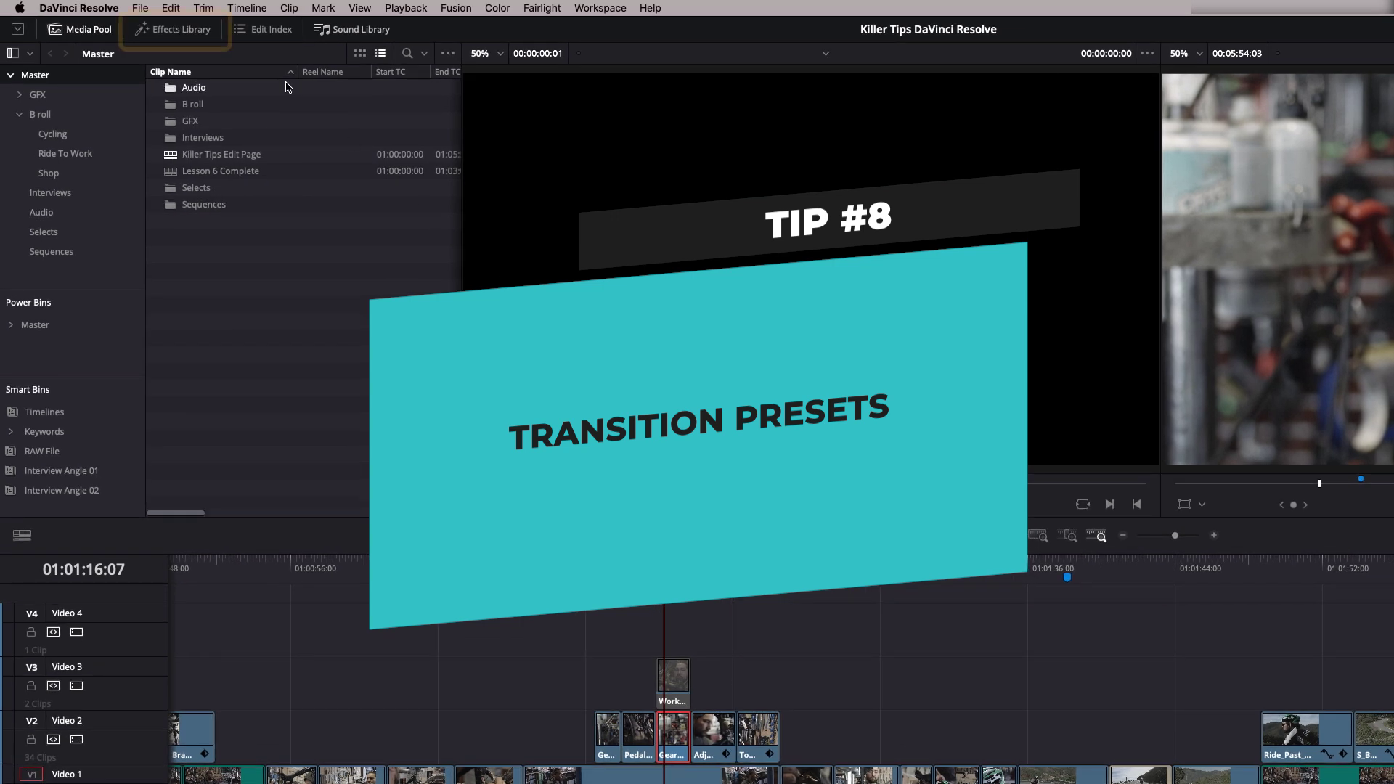
Step: Add a Cross Dissolve at the edit before the Lift clip on Video 1 and set its duration to 12 frames
left_click(174, 29)
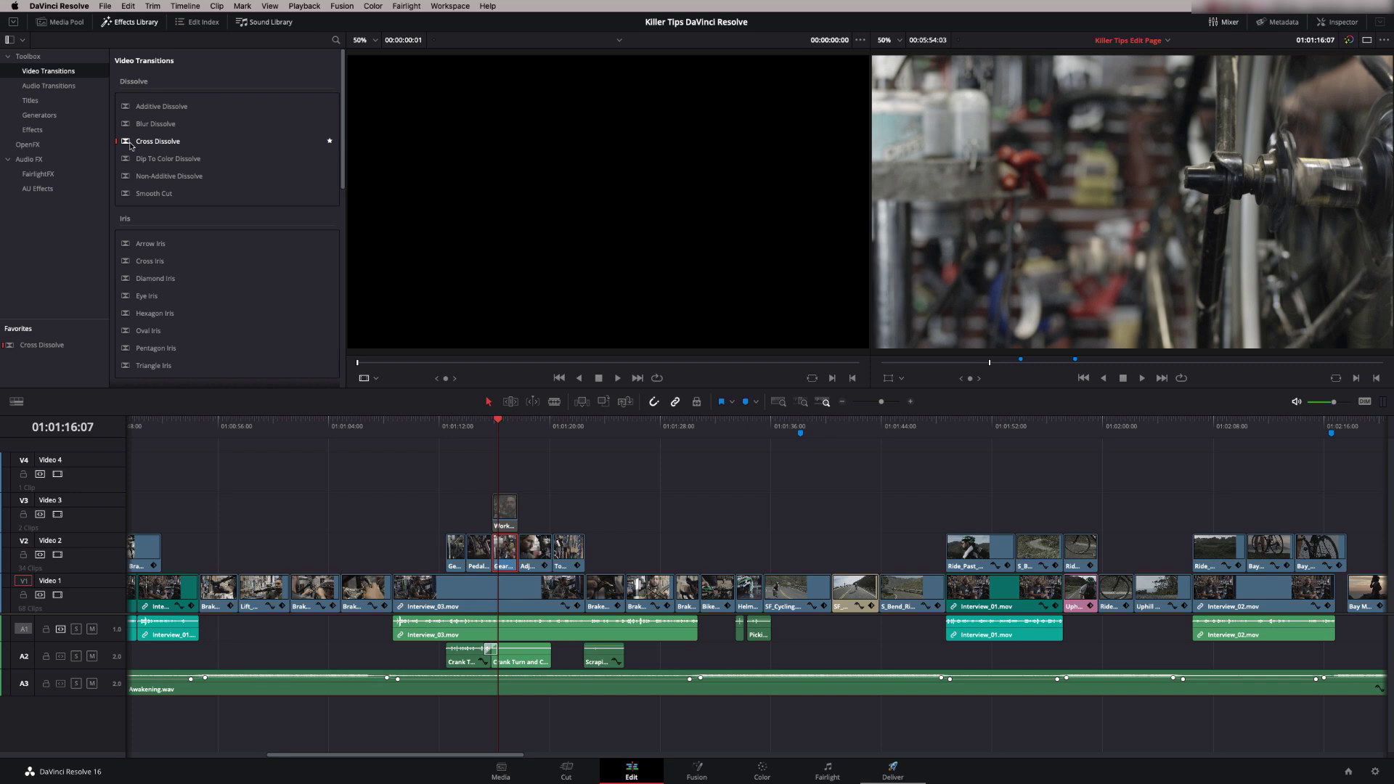
mouse_move(131, 145)
left_mouse_down()
mouse_move(231, 227)
mouse_move(278, 317)
mouse_move(238, 589)
left_mouse_up()
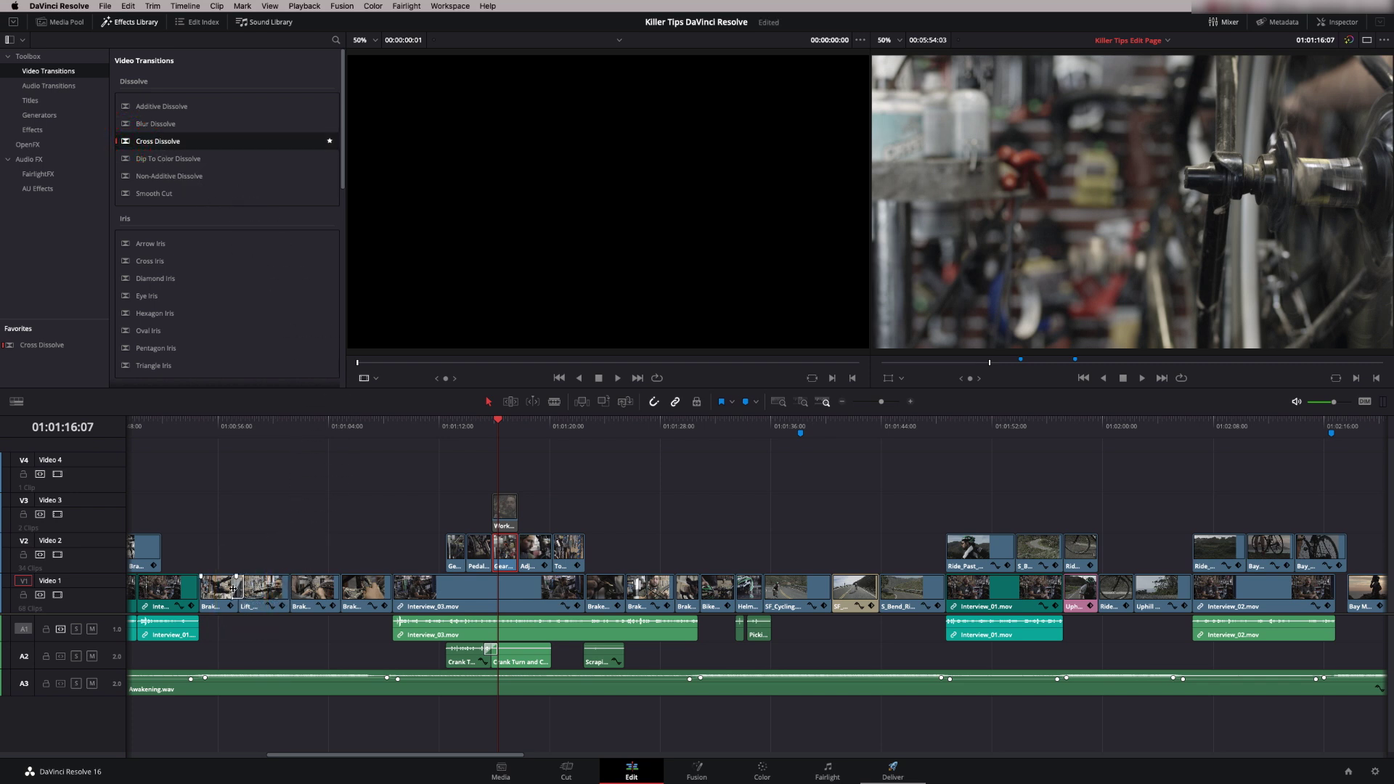
left_click(1339, 22)
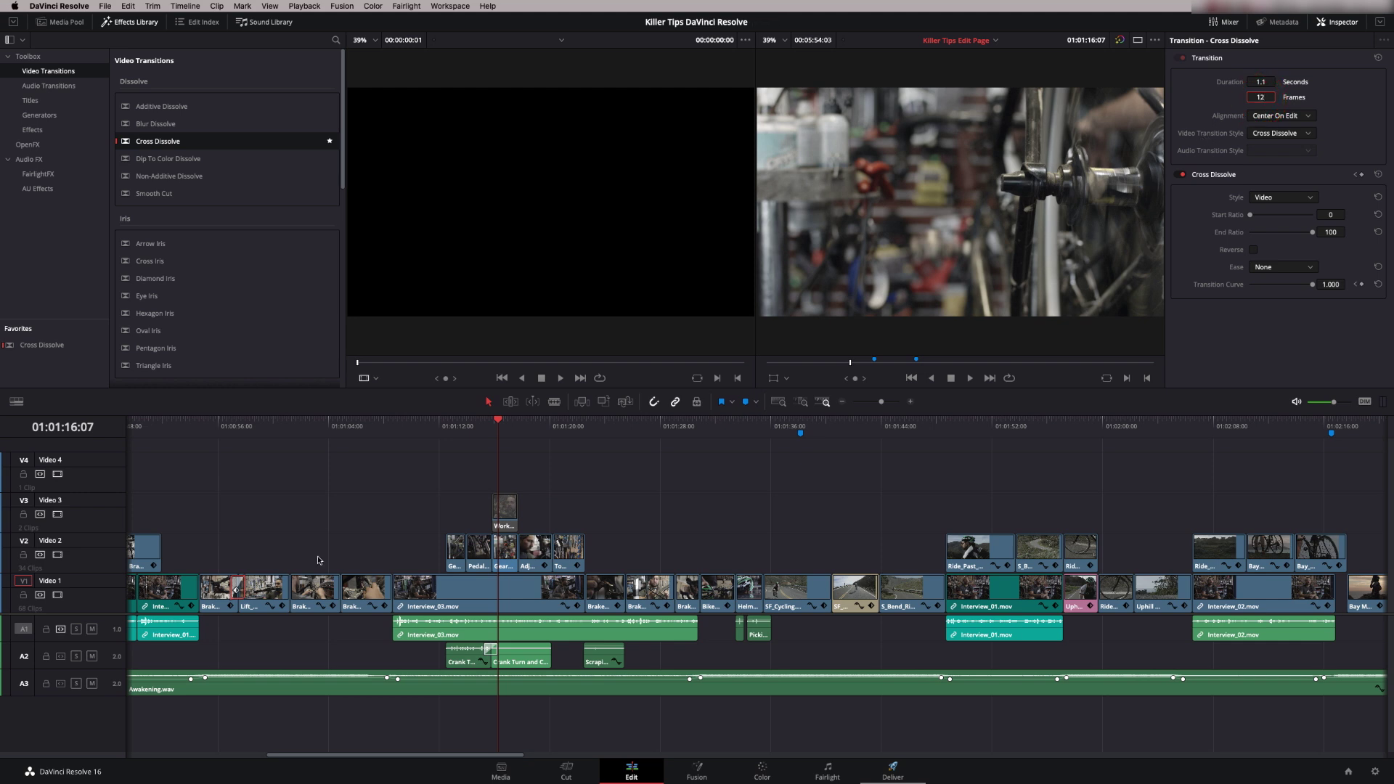
key("Return")
Step: Save the cross dissolve before the Lift clip as a transition preset named Cross Dissolve Preset12f
right_click(240, 591)
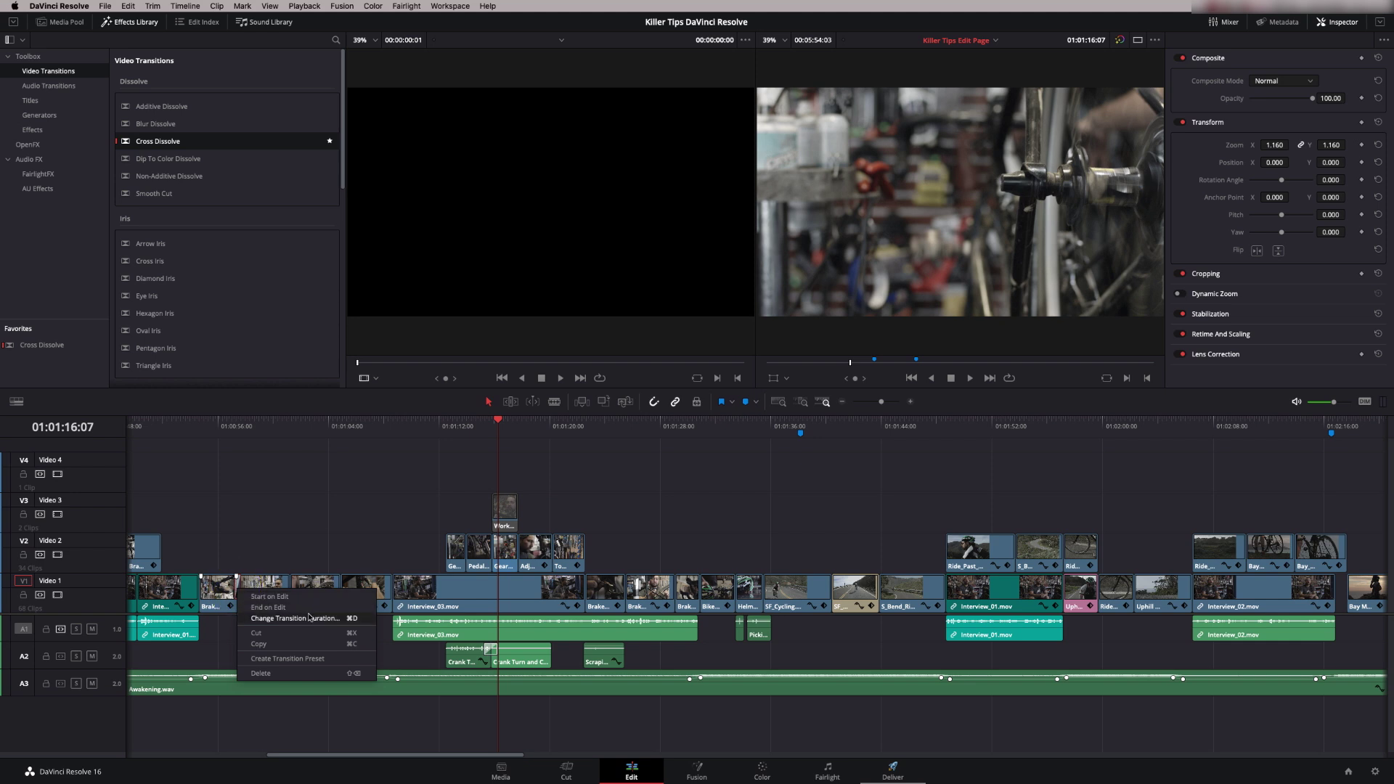
left_click(318, 659)
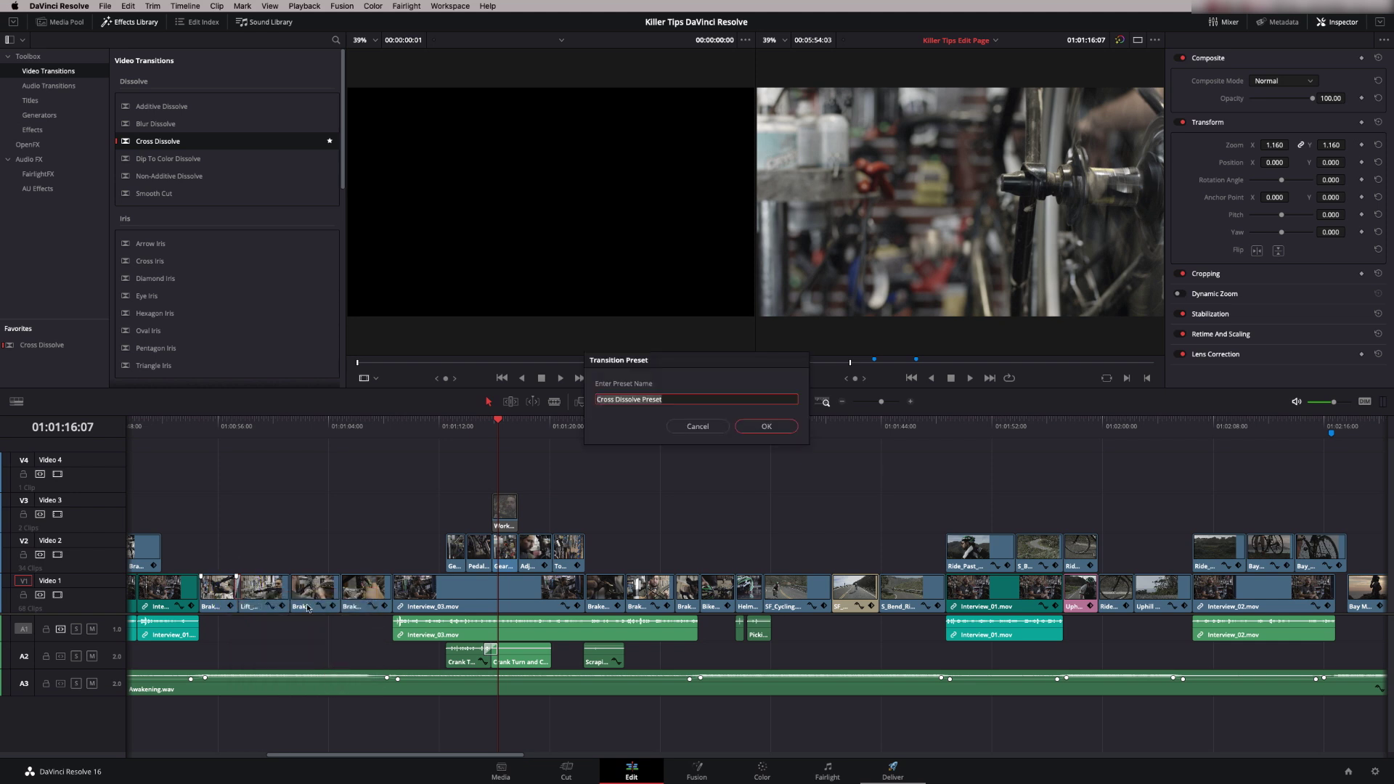
key("End")
left_click(764, 430)
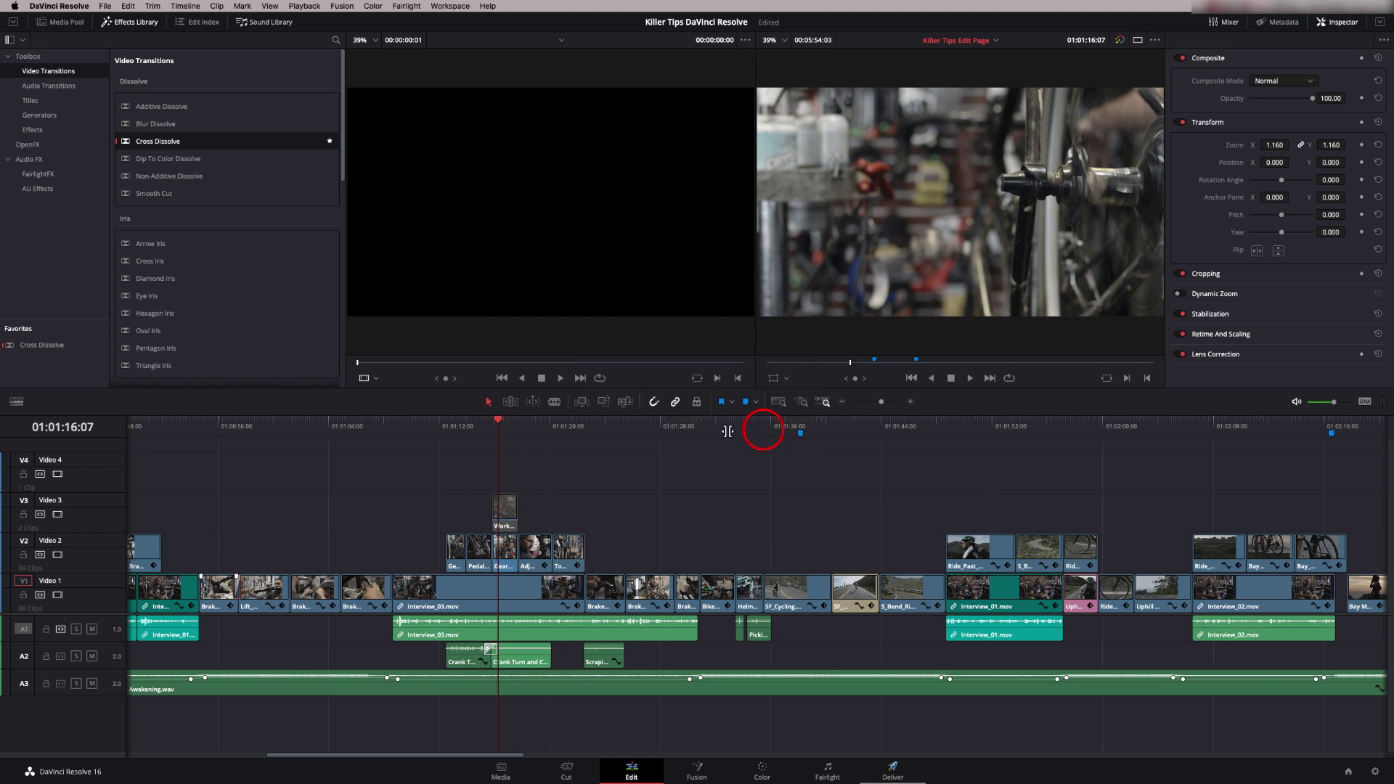
Step: Set the user preset Cross Dissolve Preset12f as the standard transition
left_click_drag(342, 149, 120, 332)
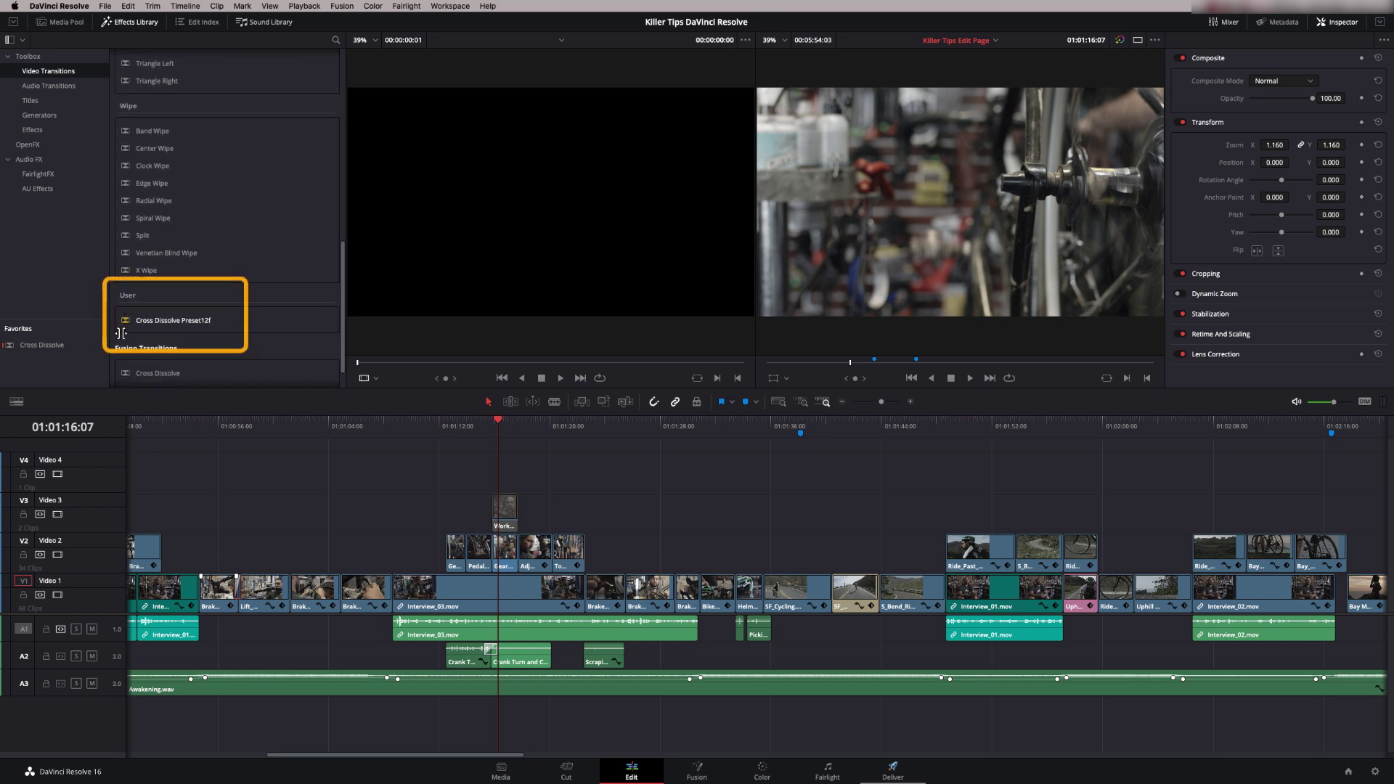
right_click(194, 324)
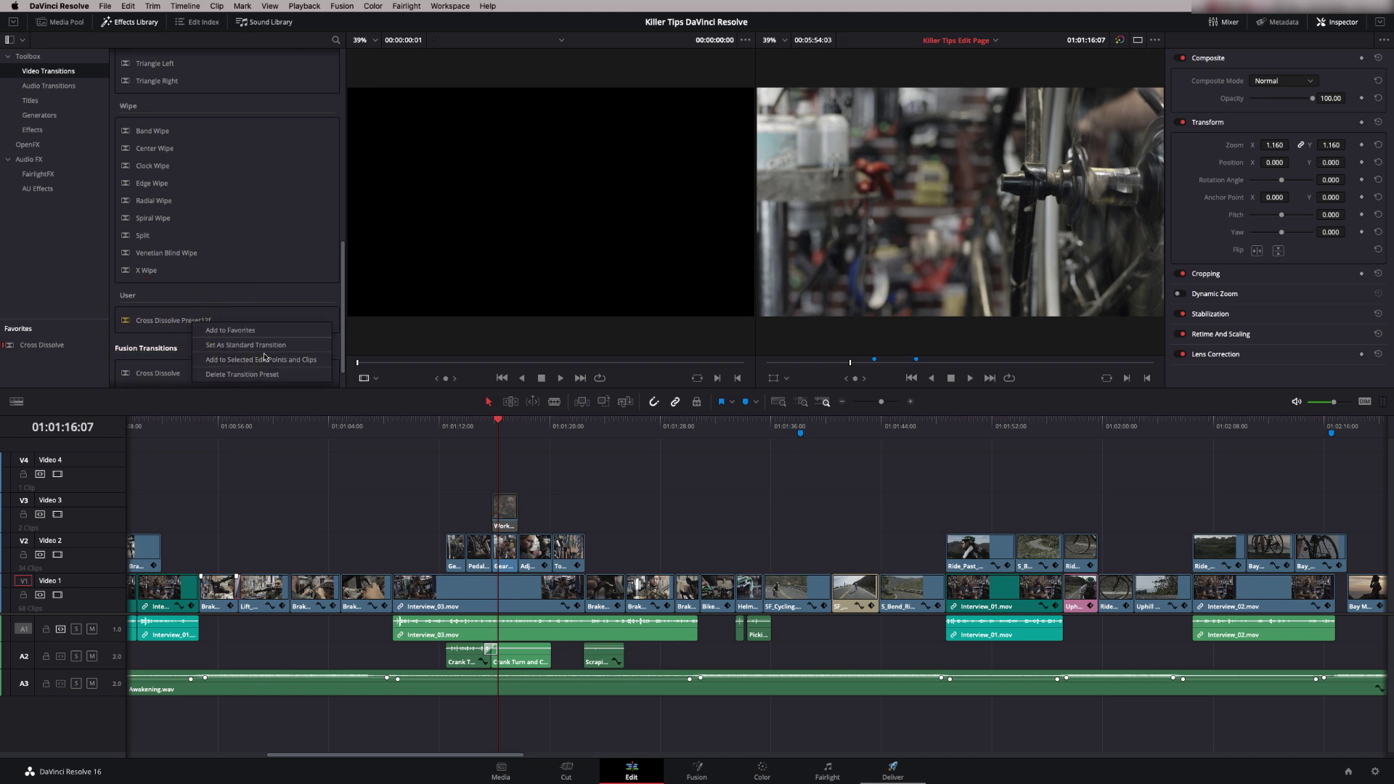
left_click(281, 348)
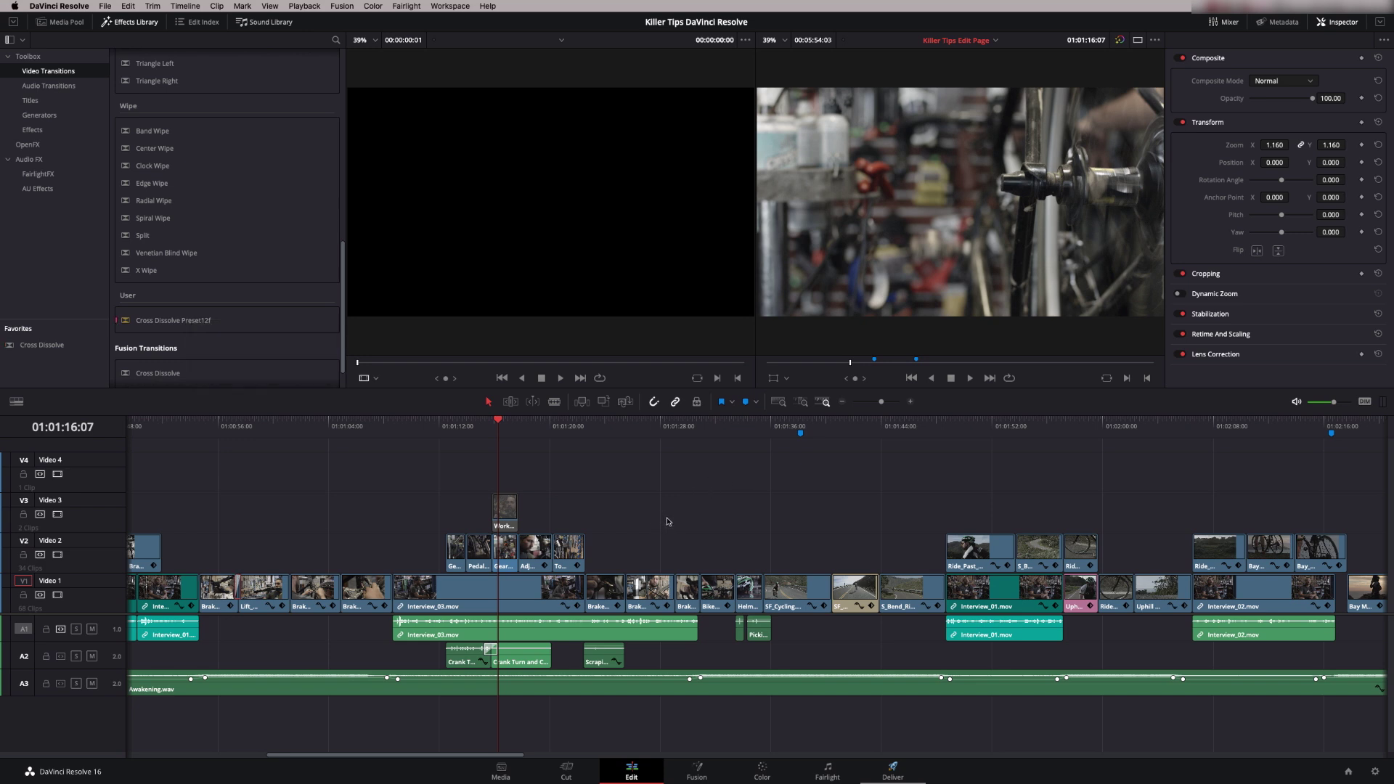
Step: Select the Video 1 edit point at 01:01:01:06, cycle its edit type, and apply the default transition centred on the cut
left_click(307, 427)
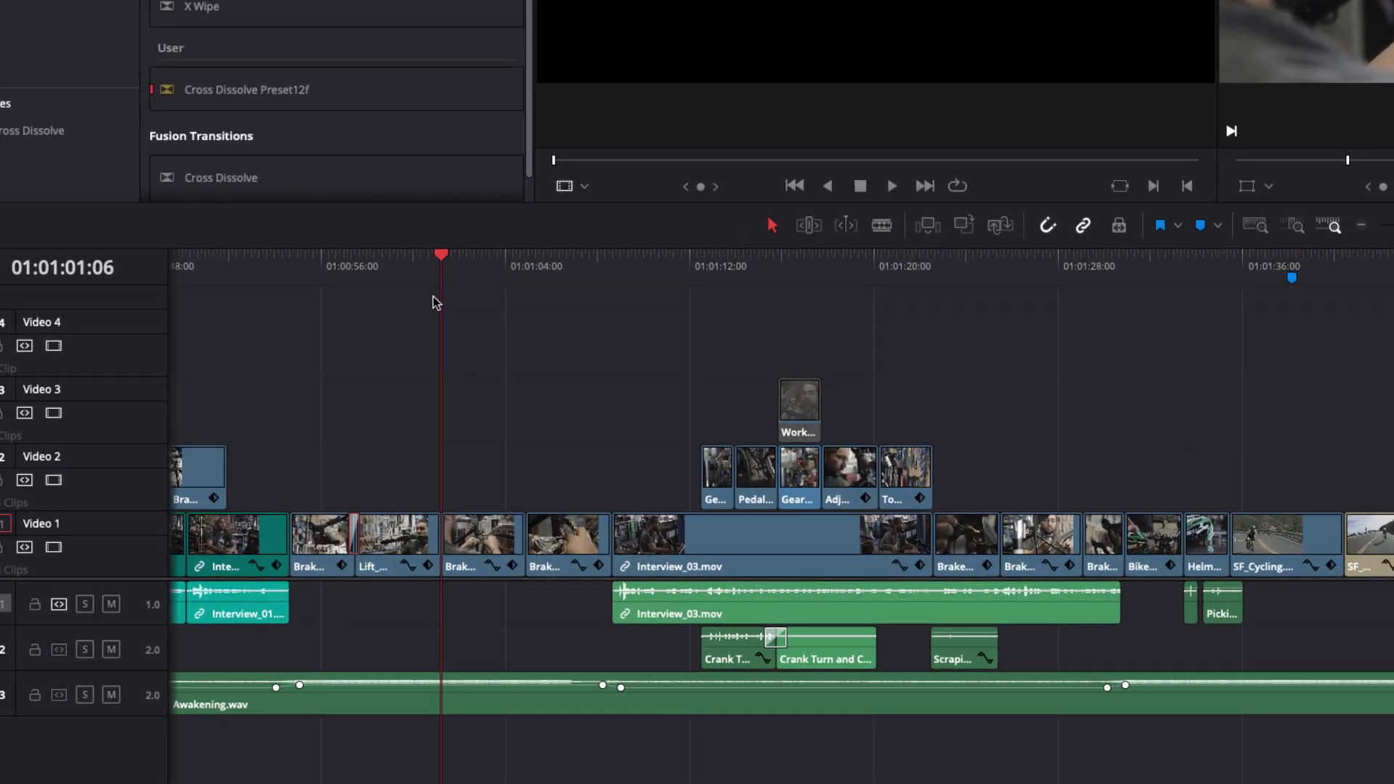
key("v")
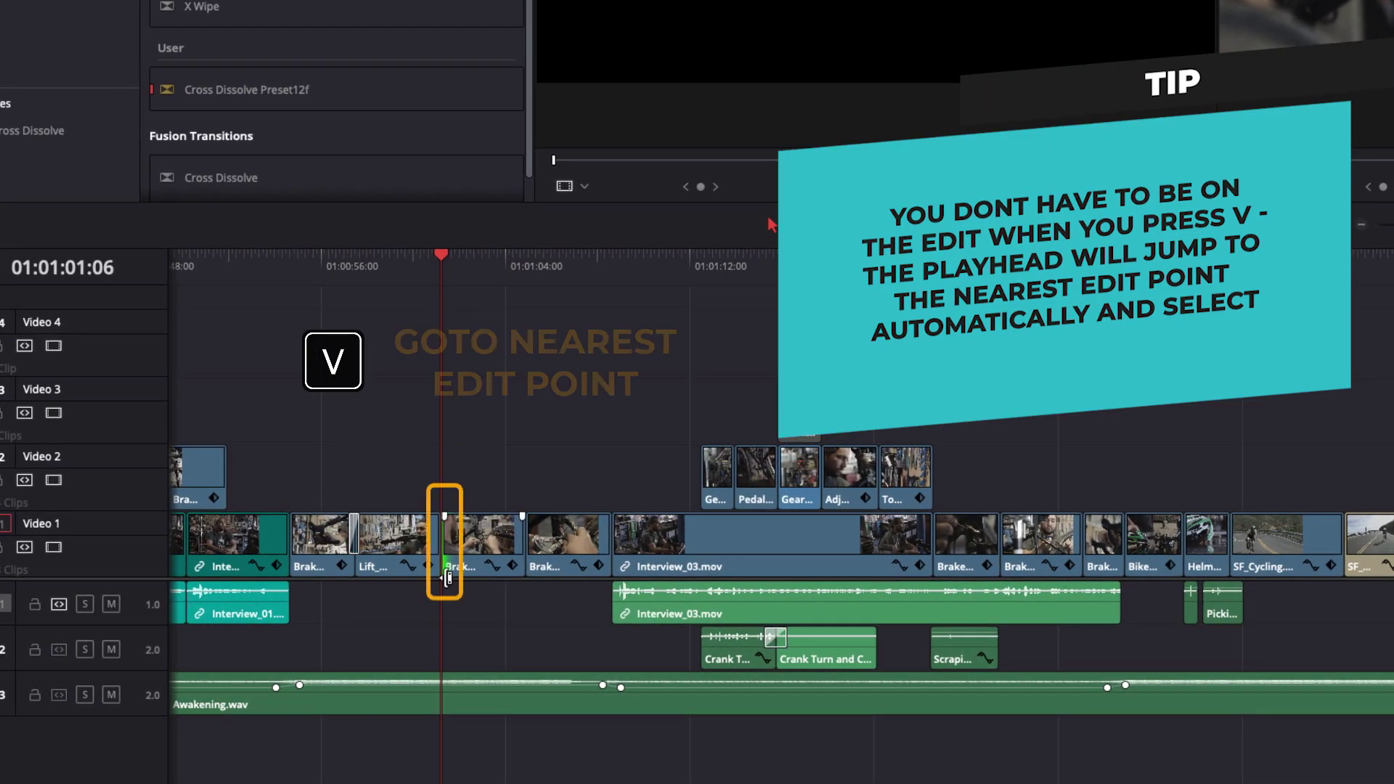
key("super+t")
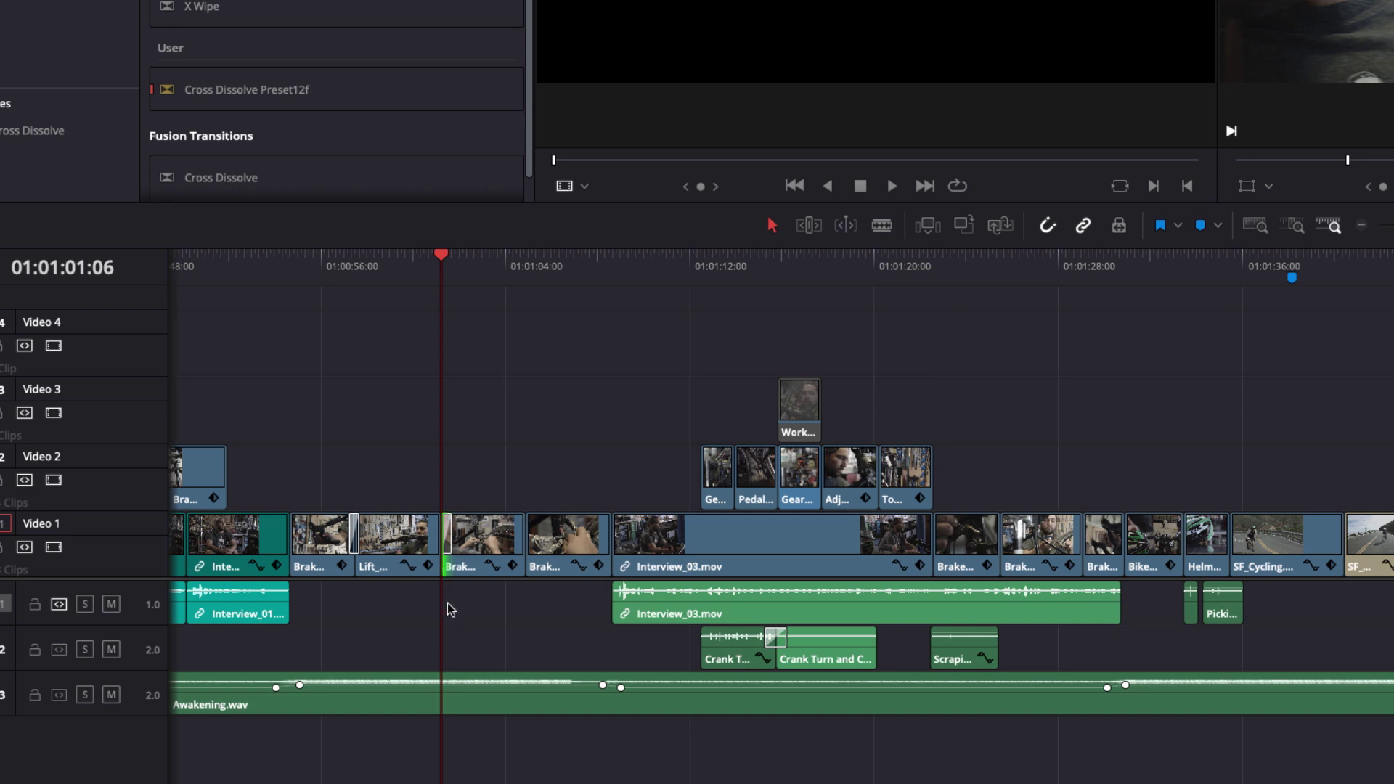
key("u")
key("u")
key("u")
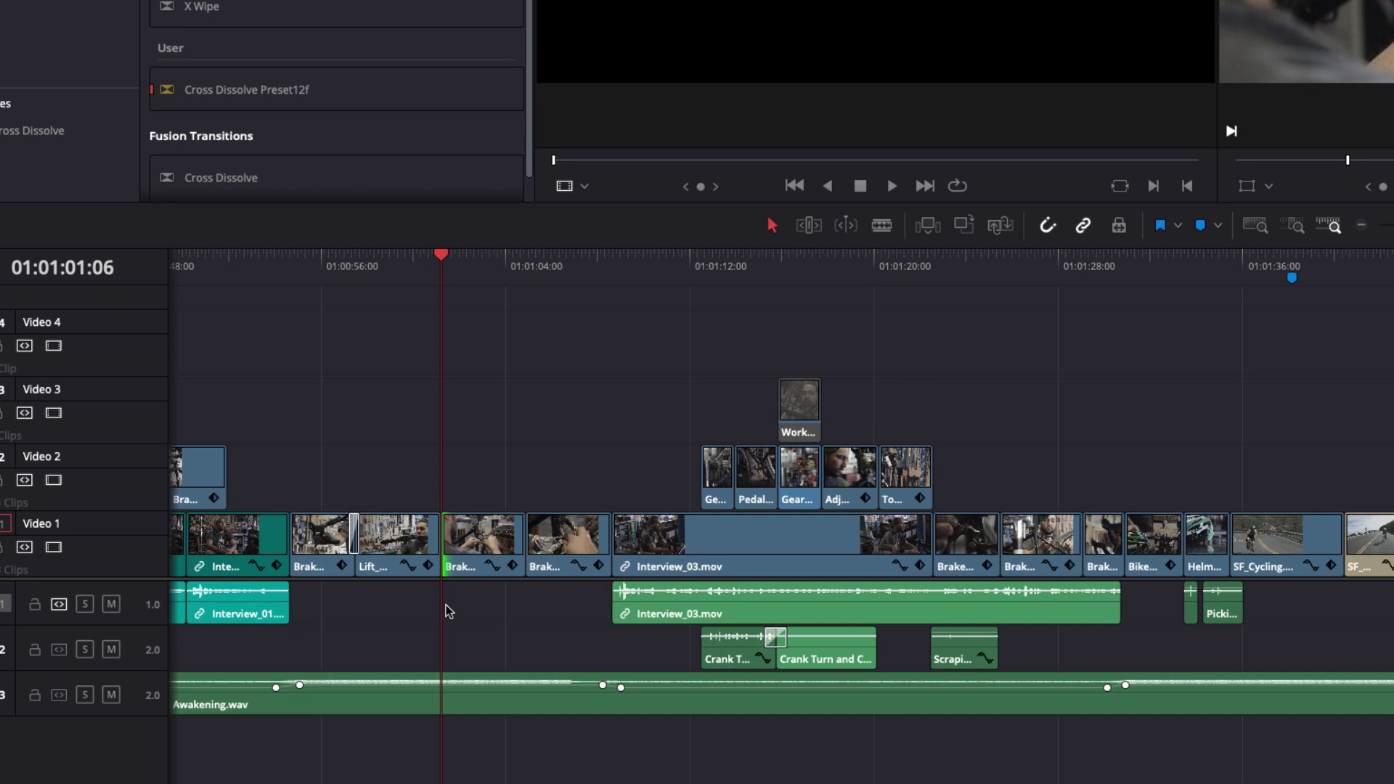
key("u")
key("u")
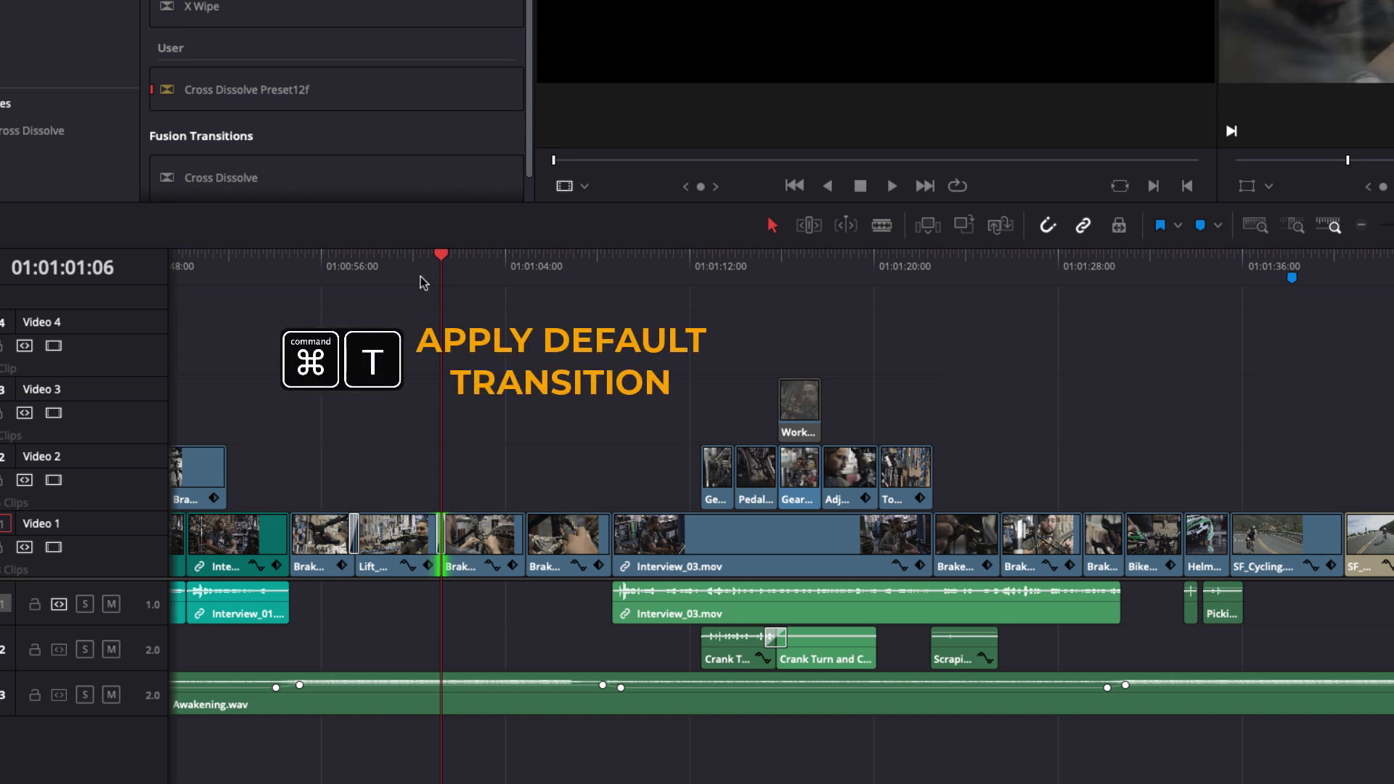
Step: Move the playhead to 01:01:01:18, select the four clips before Interview_03 on Video 1, apply the default transition to them, and deselect
left_click(434, 259)
left_click_drag(434, 263, 452, 287)
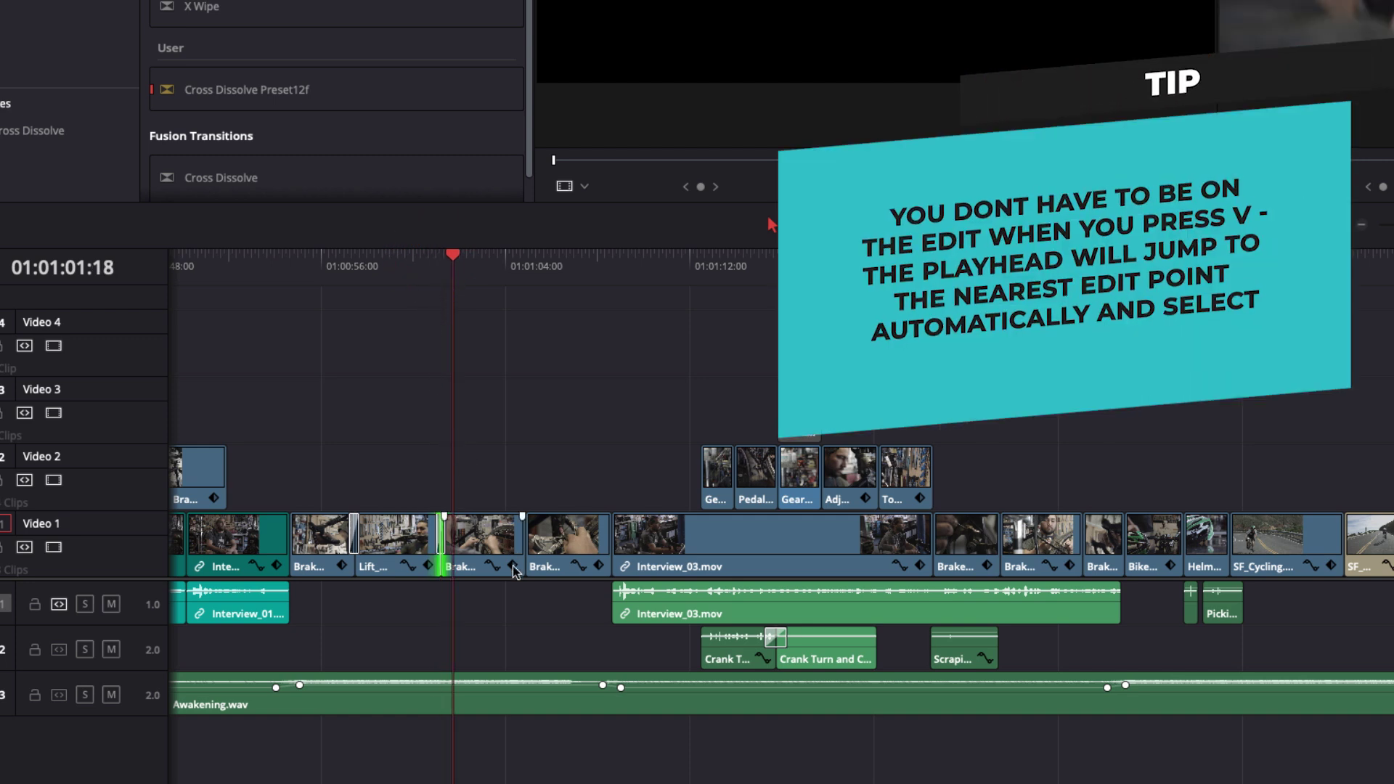
left_click_drag(322, 460, 574, 614)
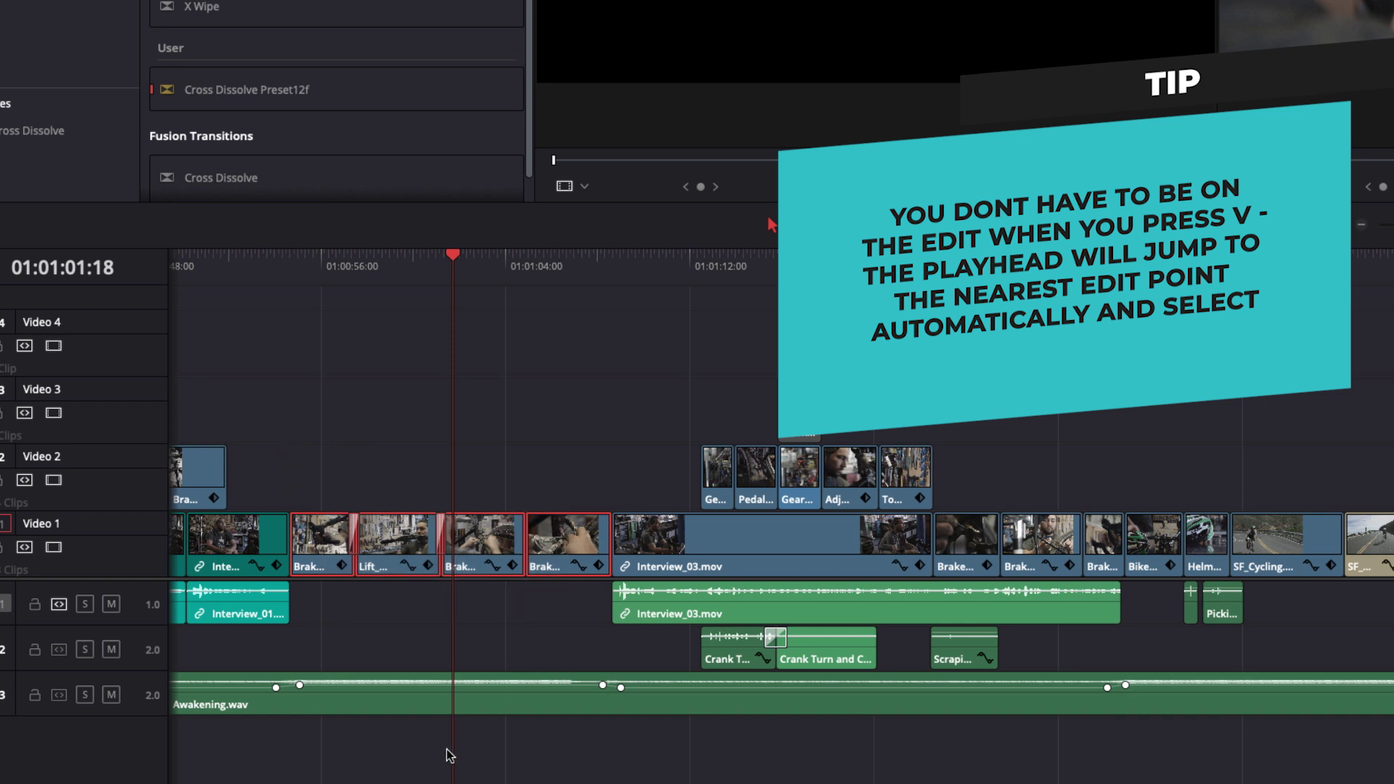
key("v")
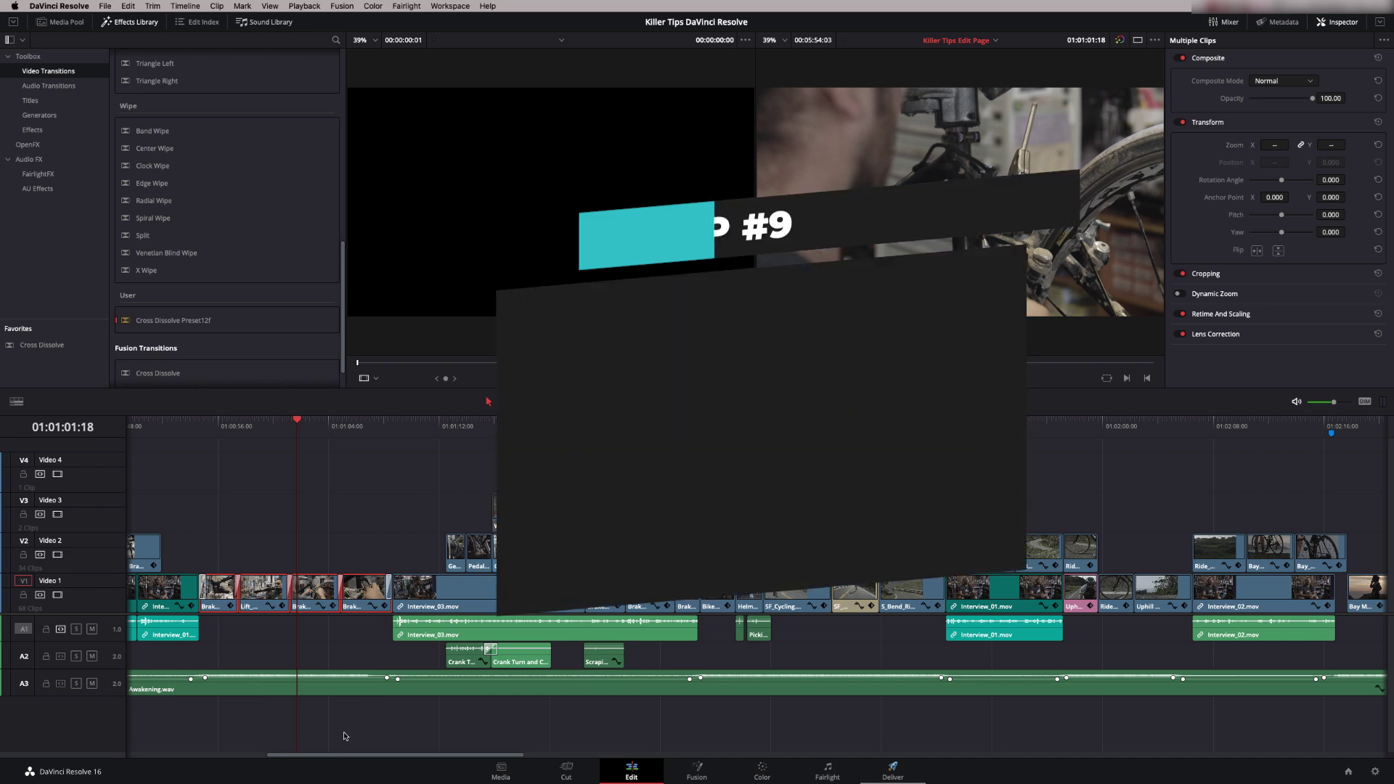
left_click(347, 503)
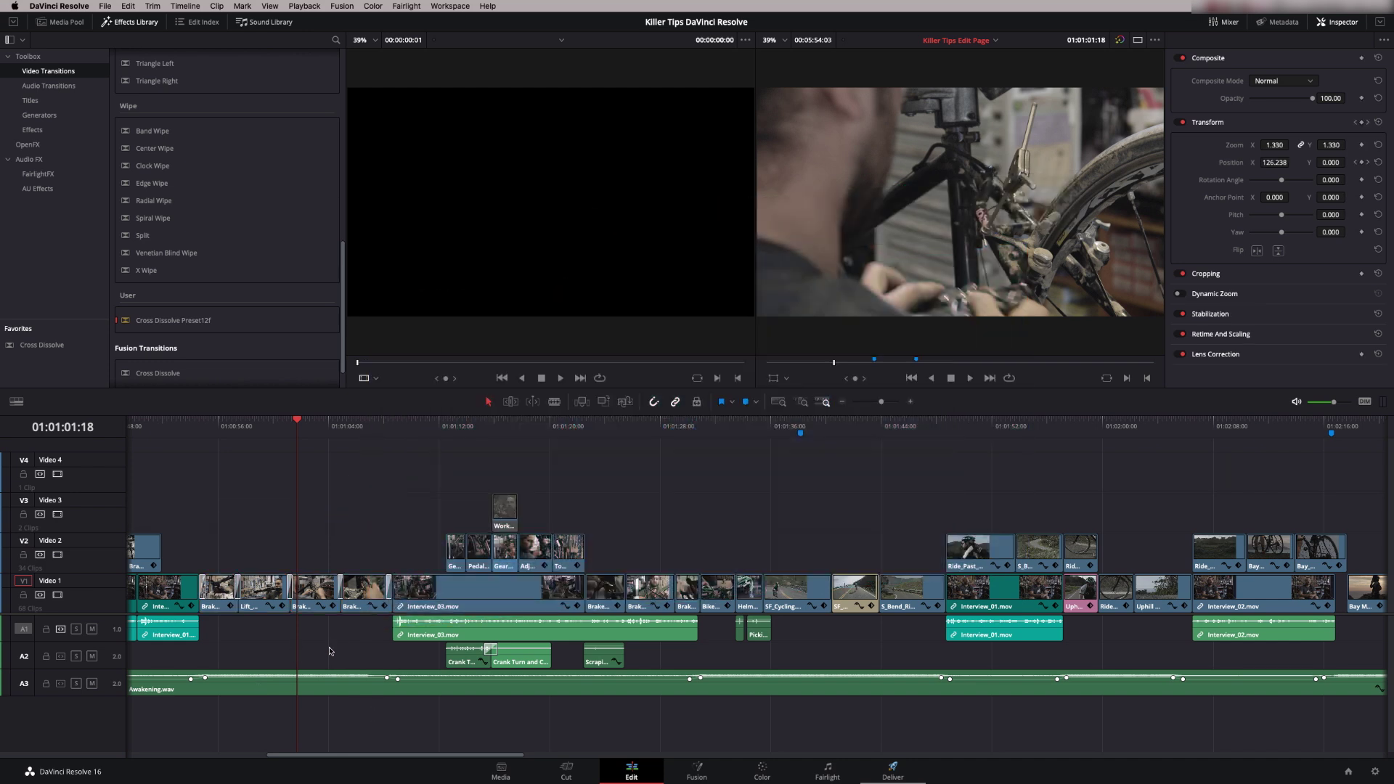
Step: Park the playhead at 01:01:16:07 and load the Interview_03 clip on Video 1 into the source viewer
key("ctrl+z")
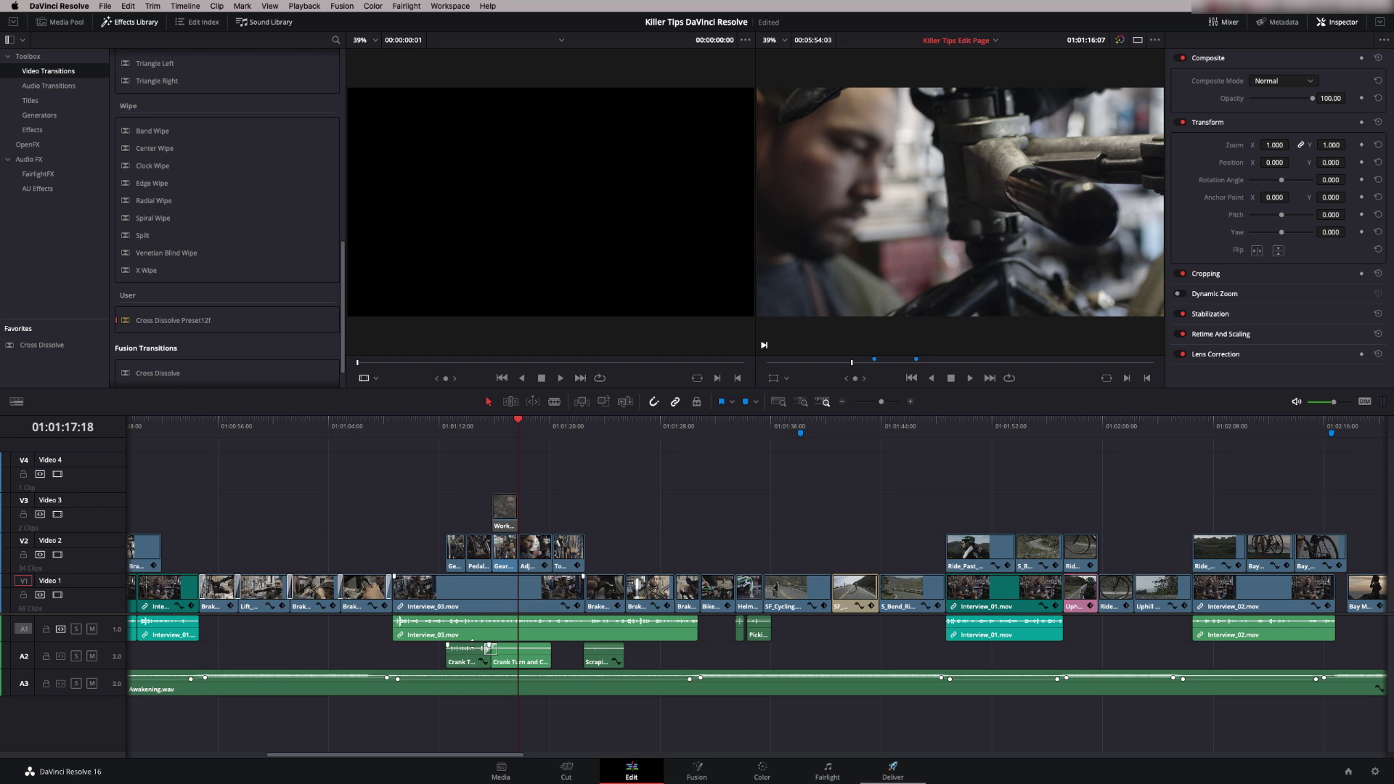
left_click(516, 418)
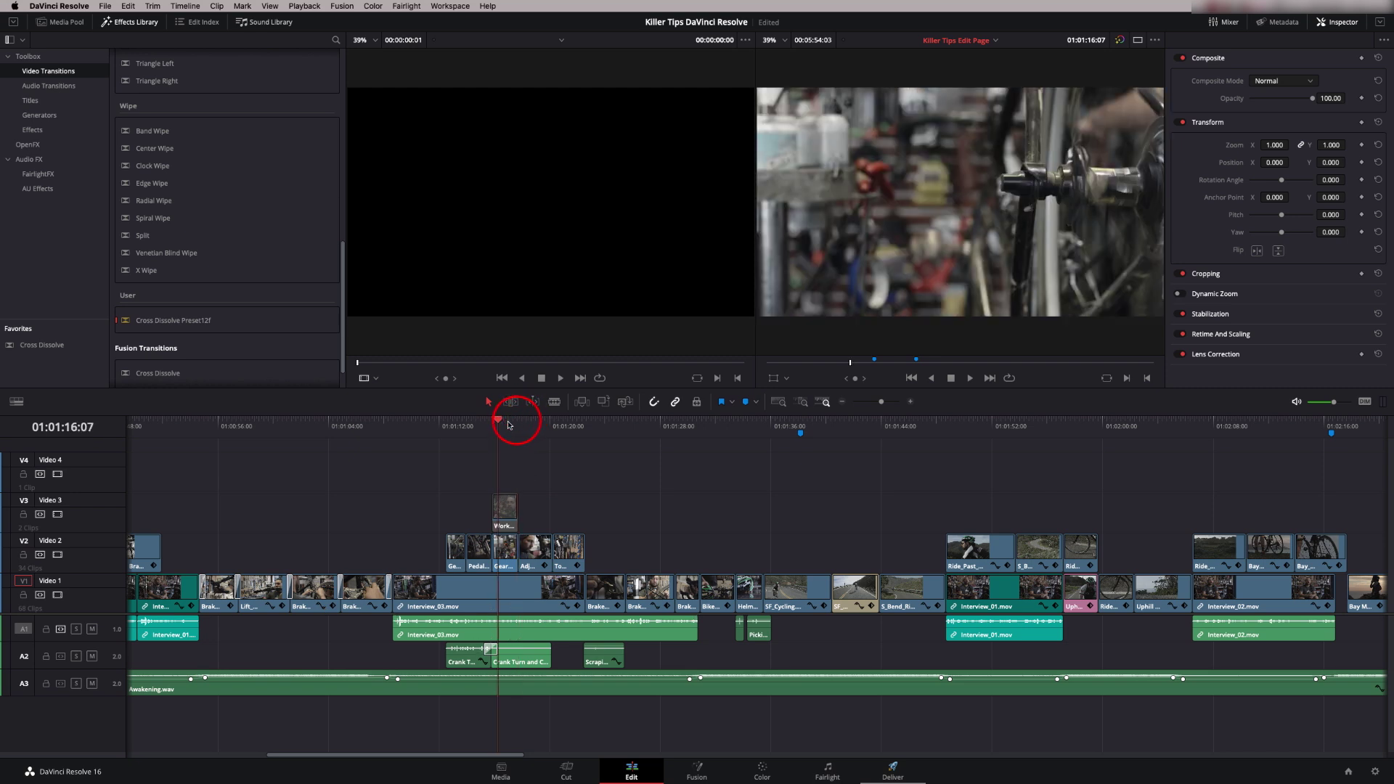
double_click(507, 593)
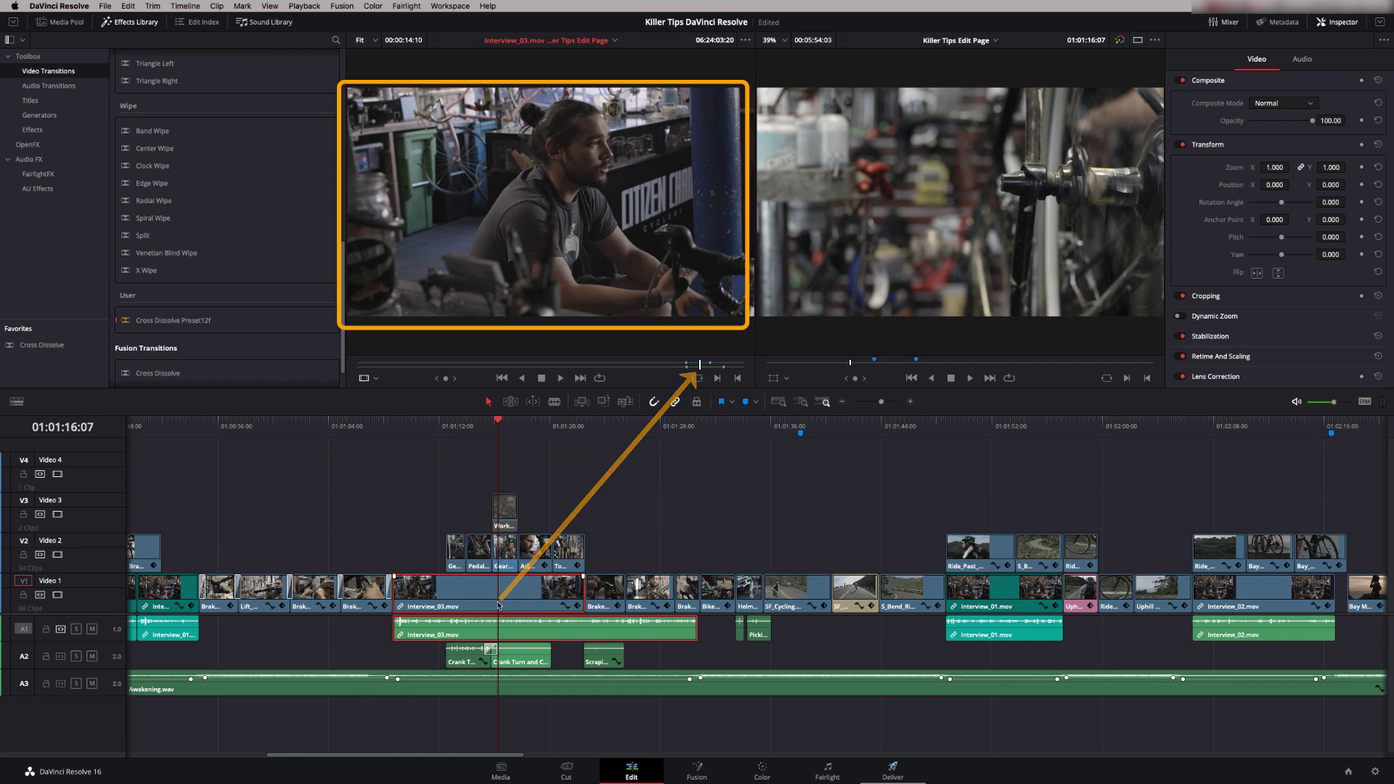
Step: Match frame the Gears_Crank_Slide clip on Video 2 into the source viewer, and load the Interview_03 timeline clip there again
left_click(538, 511)
key("f")
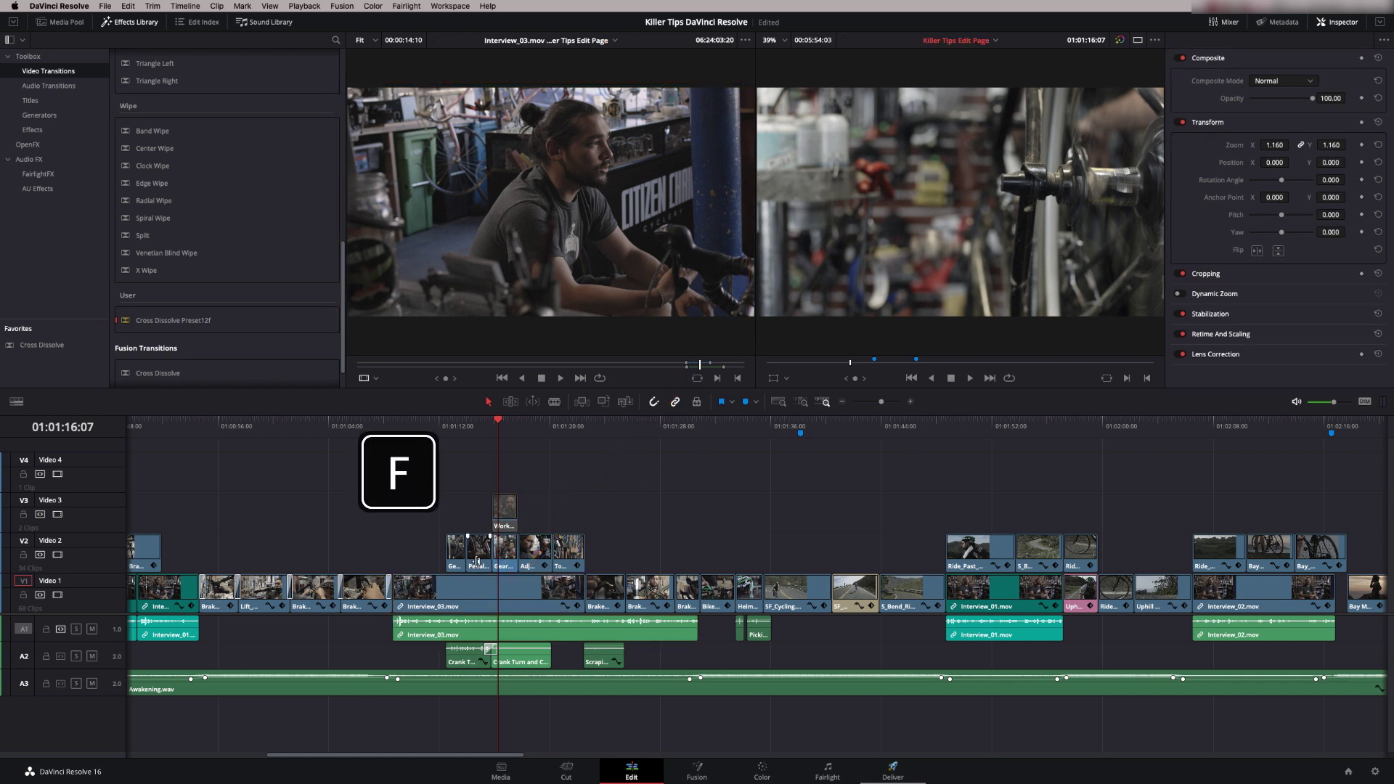
left_click(509, 545)
key("f")
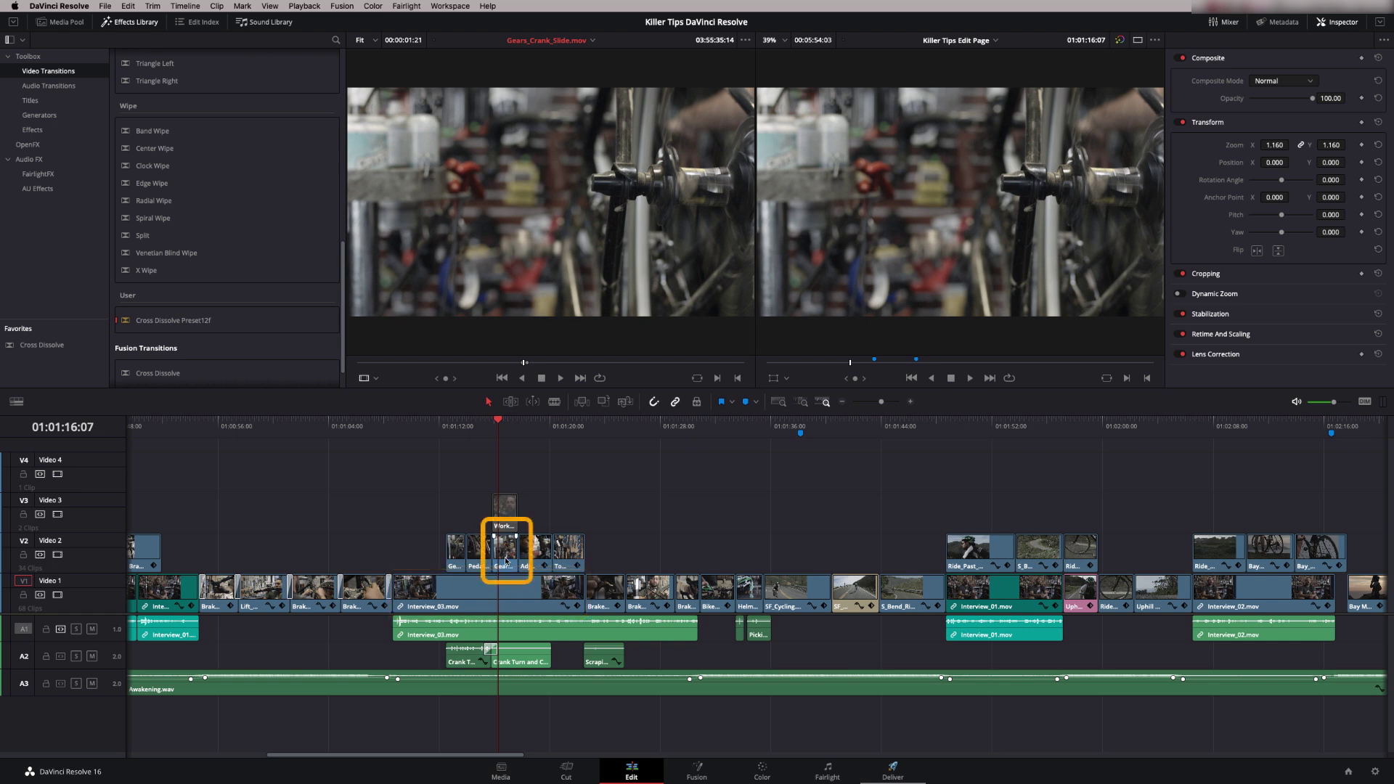
double_click(510, 594)
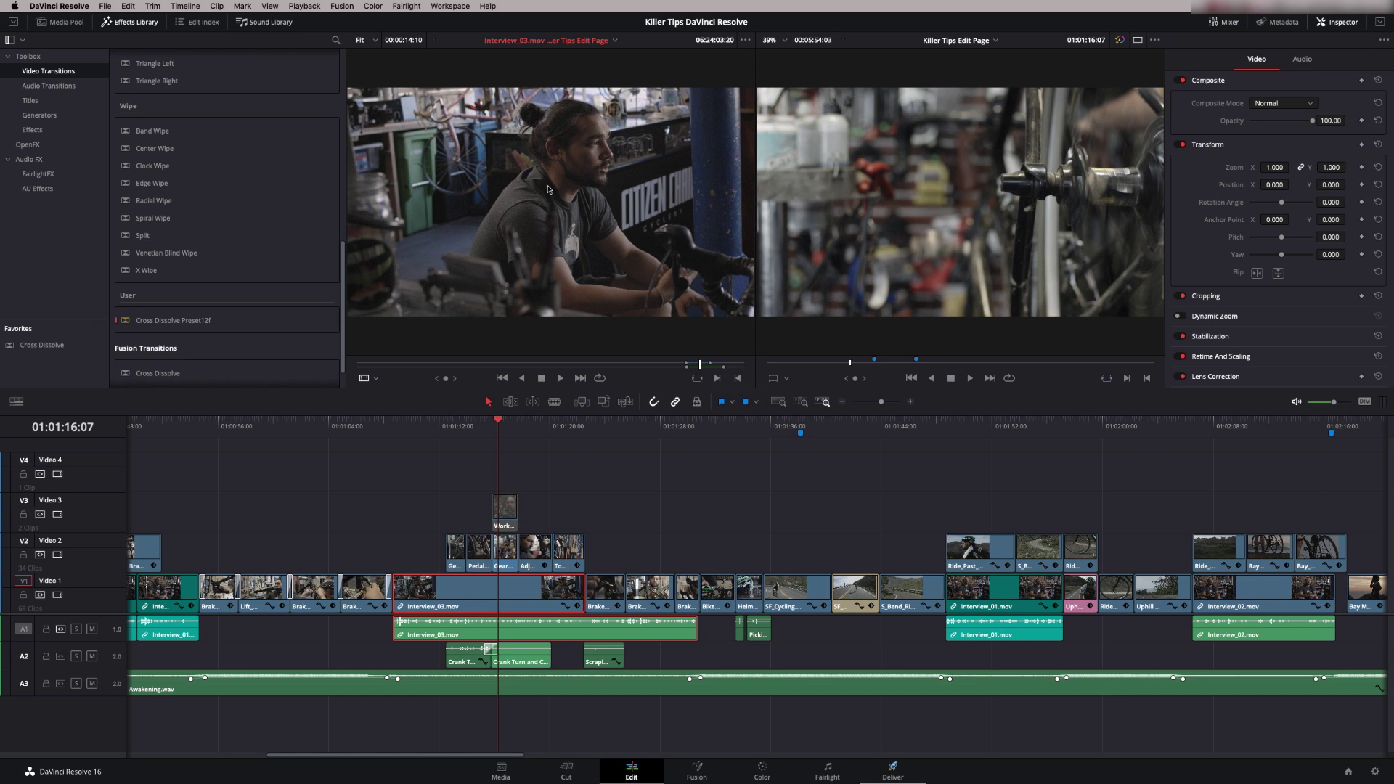
left_click(537, 491)
Step: Match frame the SF_Cycling clip at 01:01:41:14 into the source viewer and jump to the next two uses of that frame in the timeline
left_click_drag(495, 422, 848, 472)
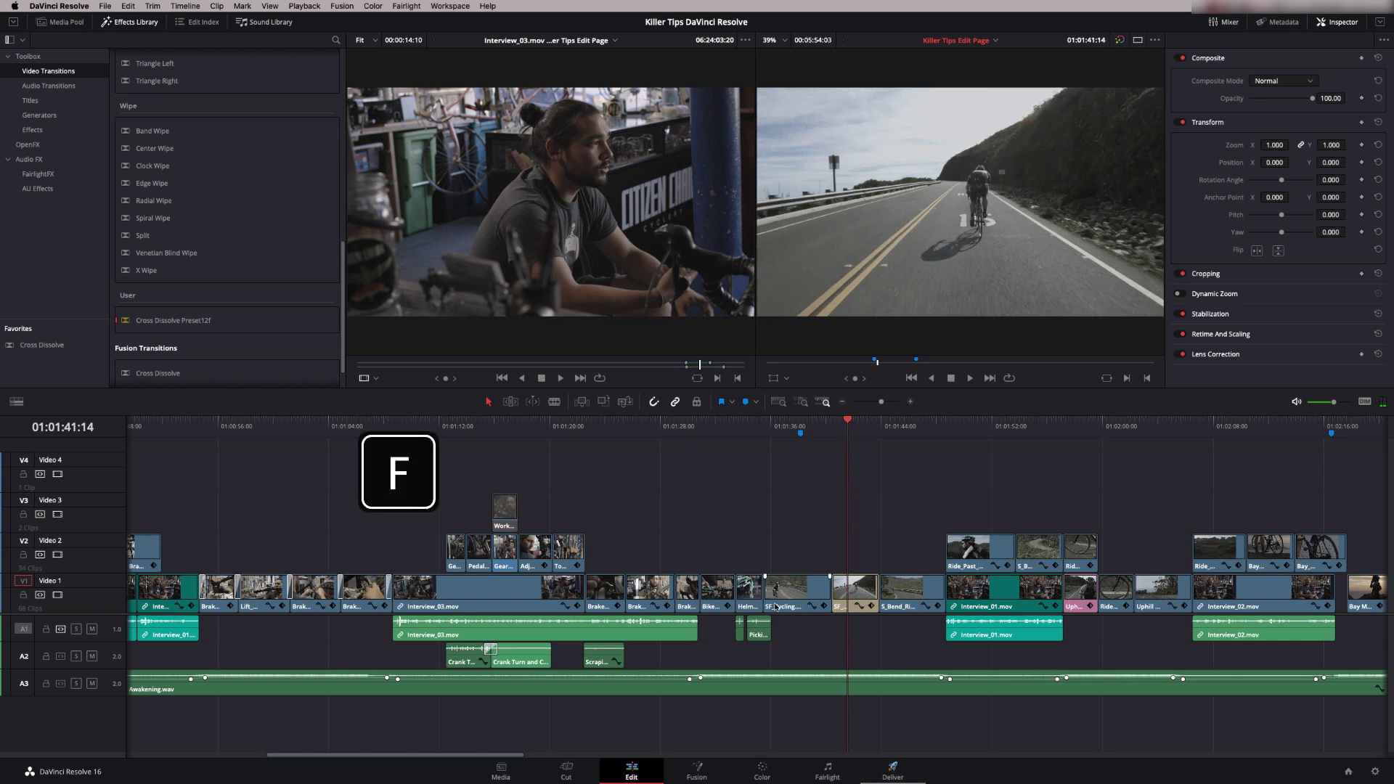
key("f")
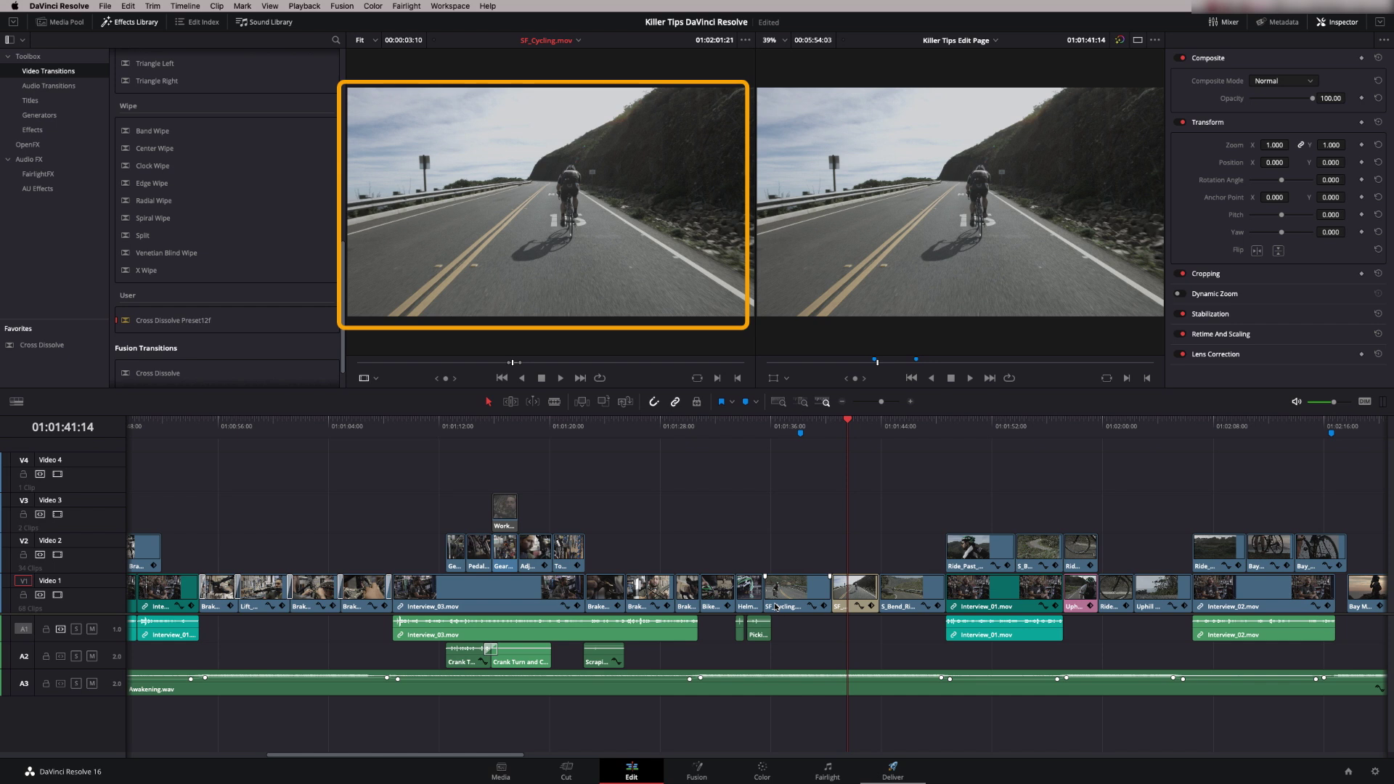
key("shift+f")
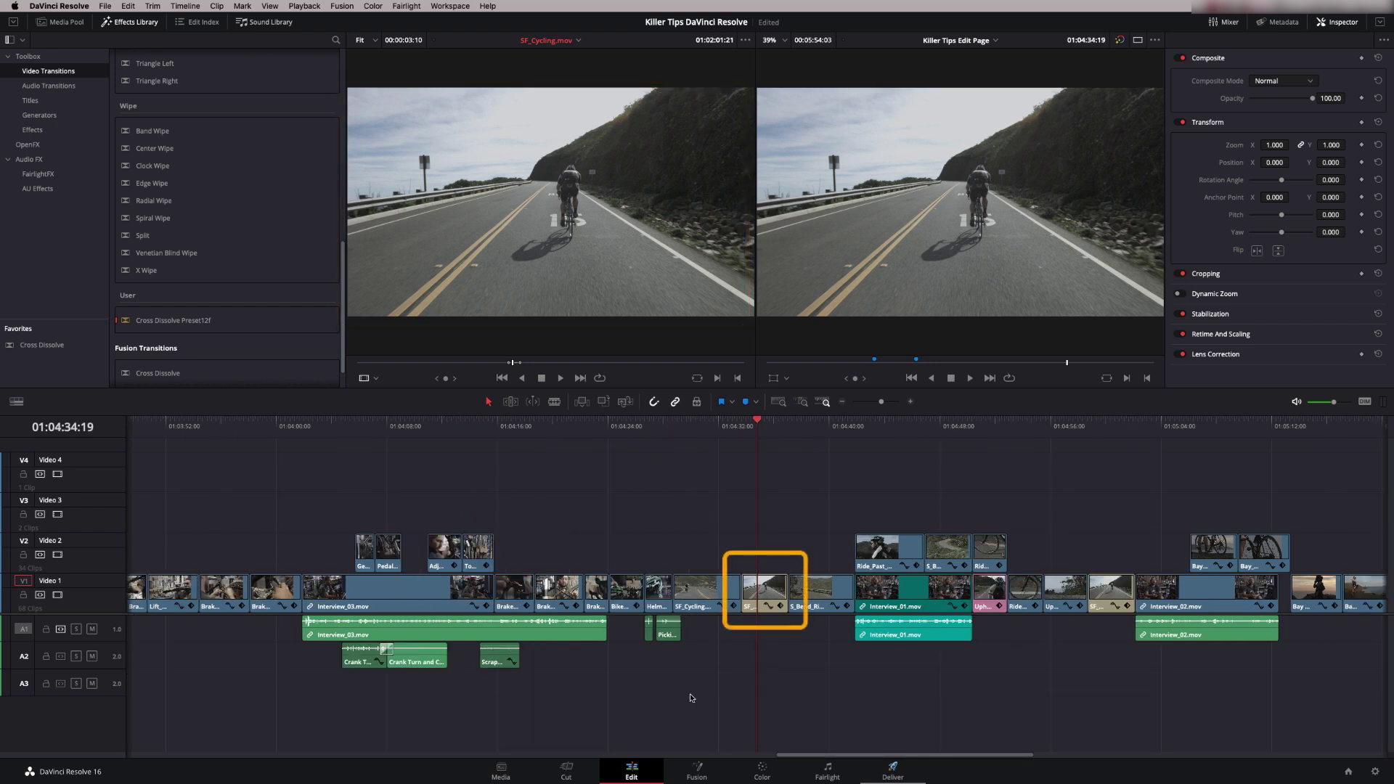
key("shift+f")
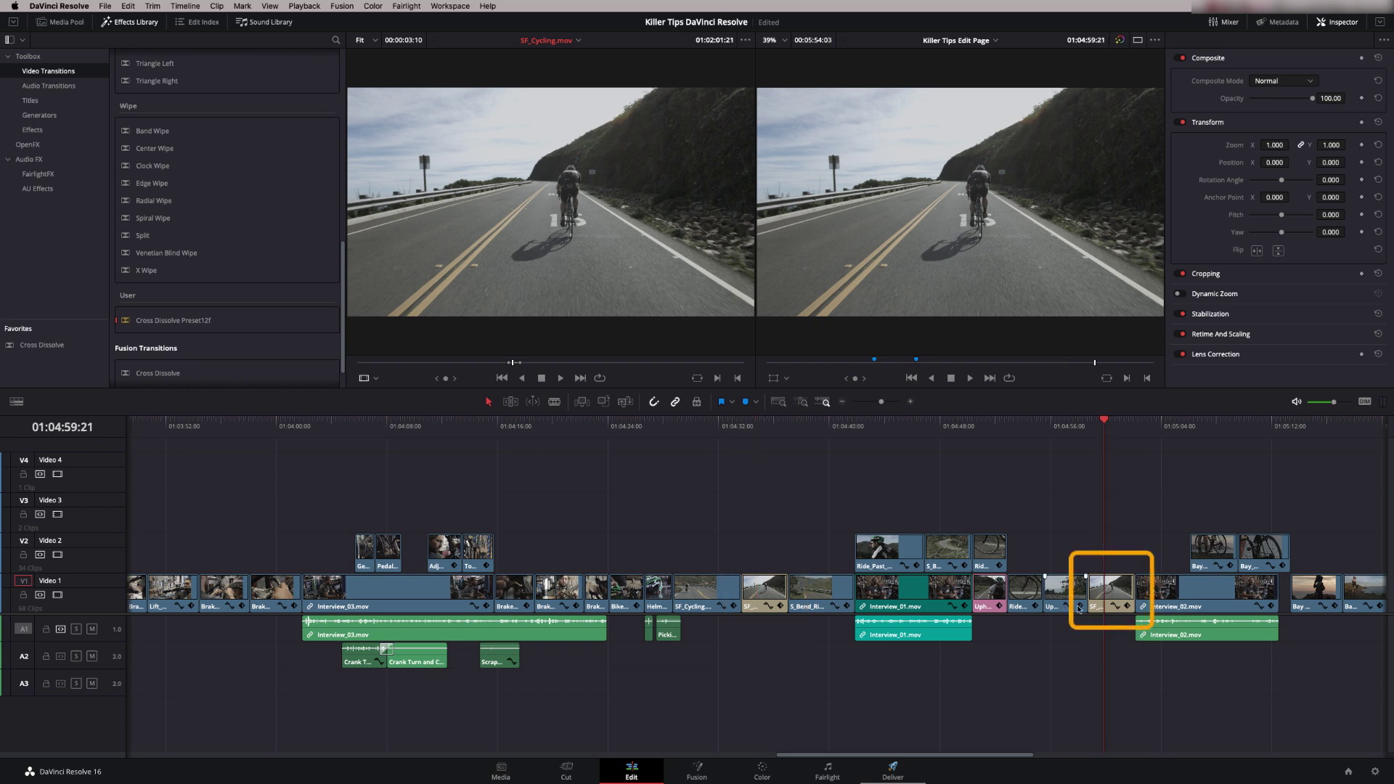
Step: Jump twice through the timeline uses of the matched SF_Cycling frame, ending at 01:04:59:21
key("shift+f")
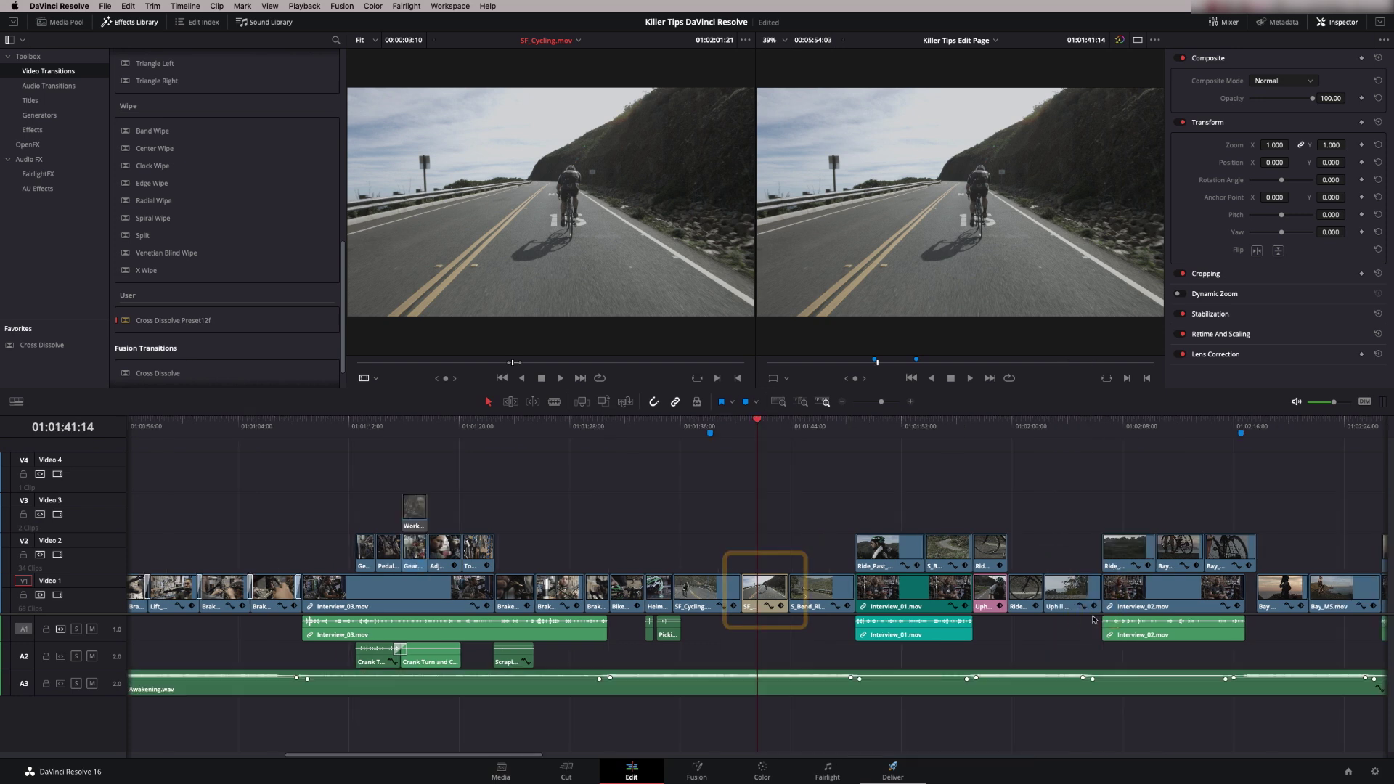
key("shift+f")
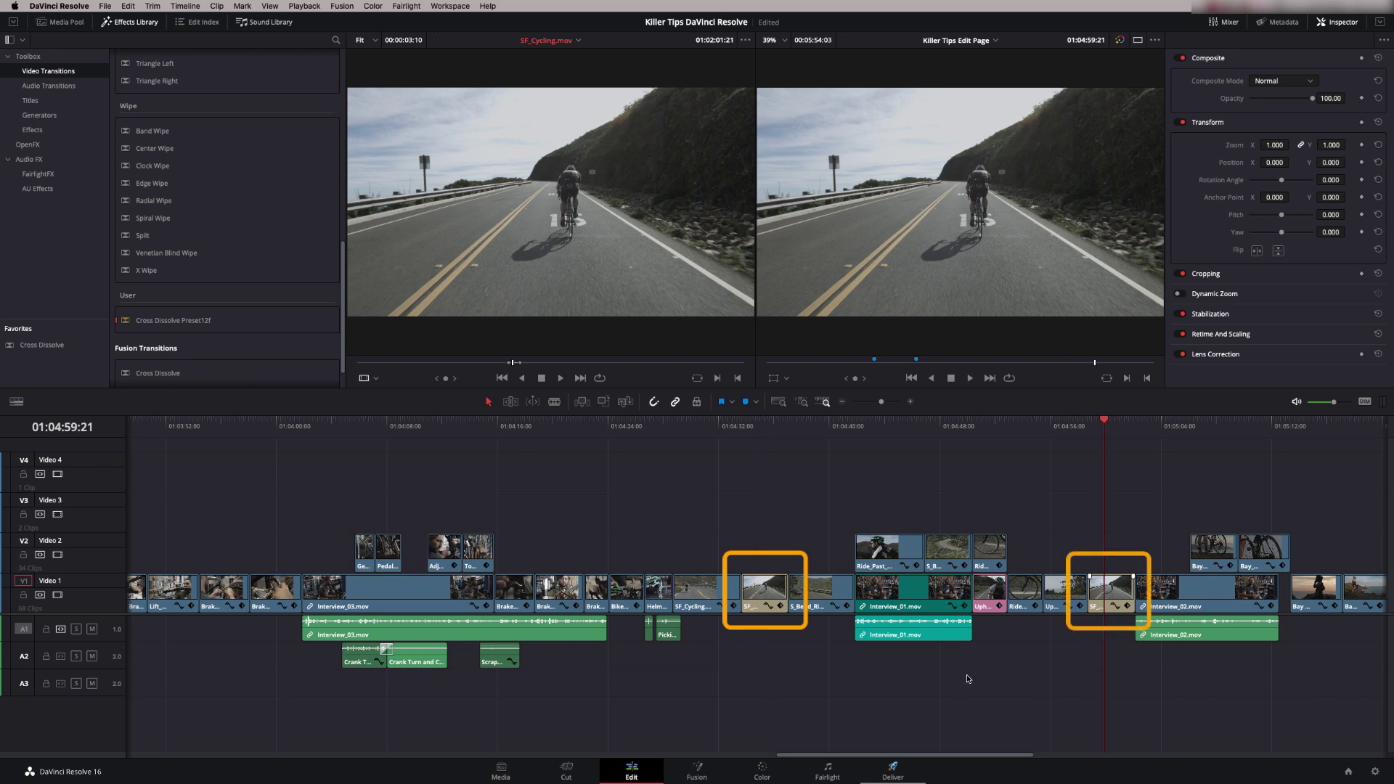
mouse_move(581, 216)
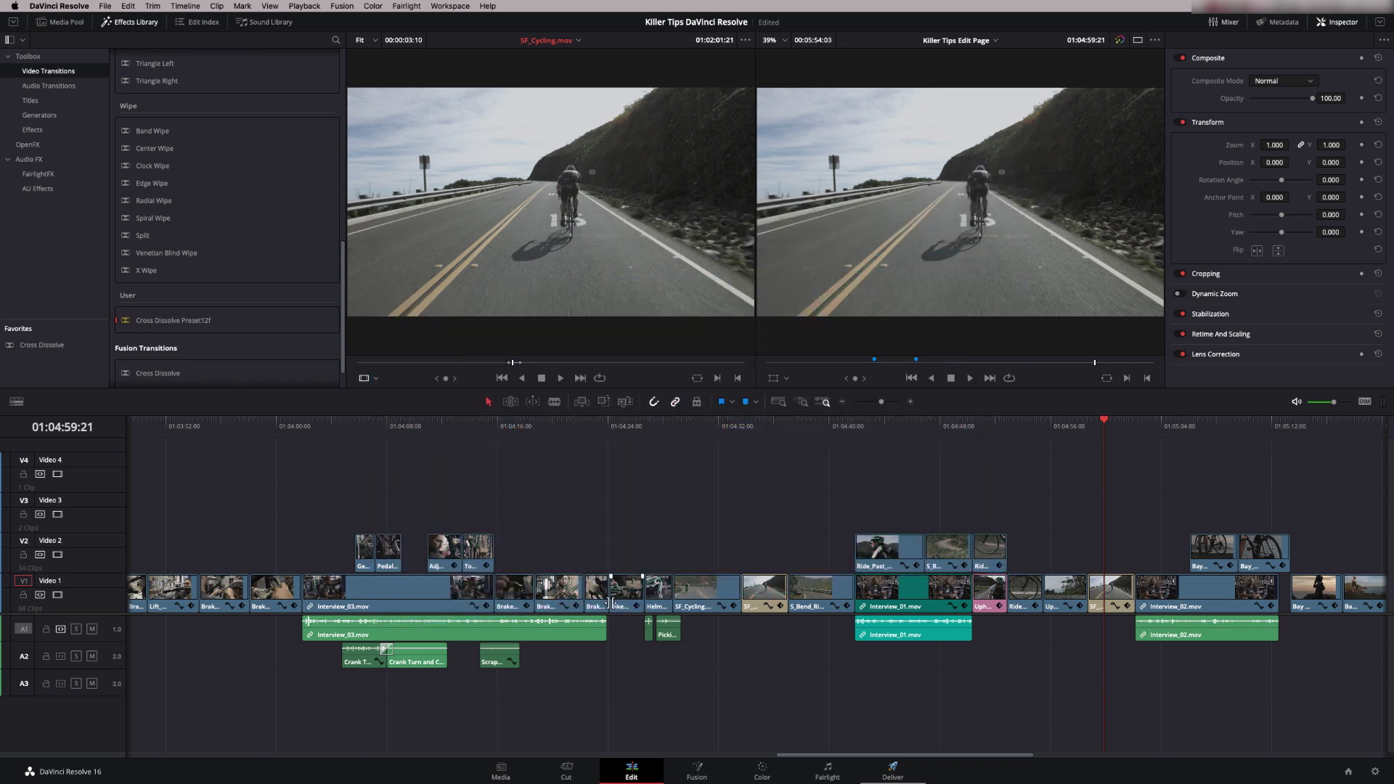
Step: Play the timeline from the first Video 2 cutaway above Interview_03 and stop at 01:04:08:20
left_click(358, 436)
key("space")
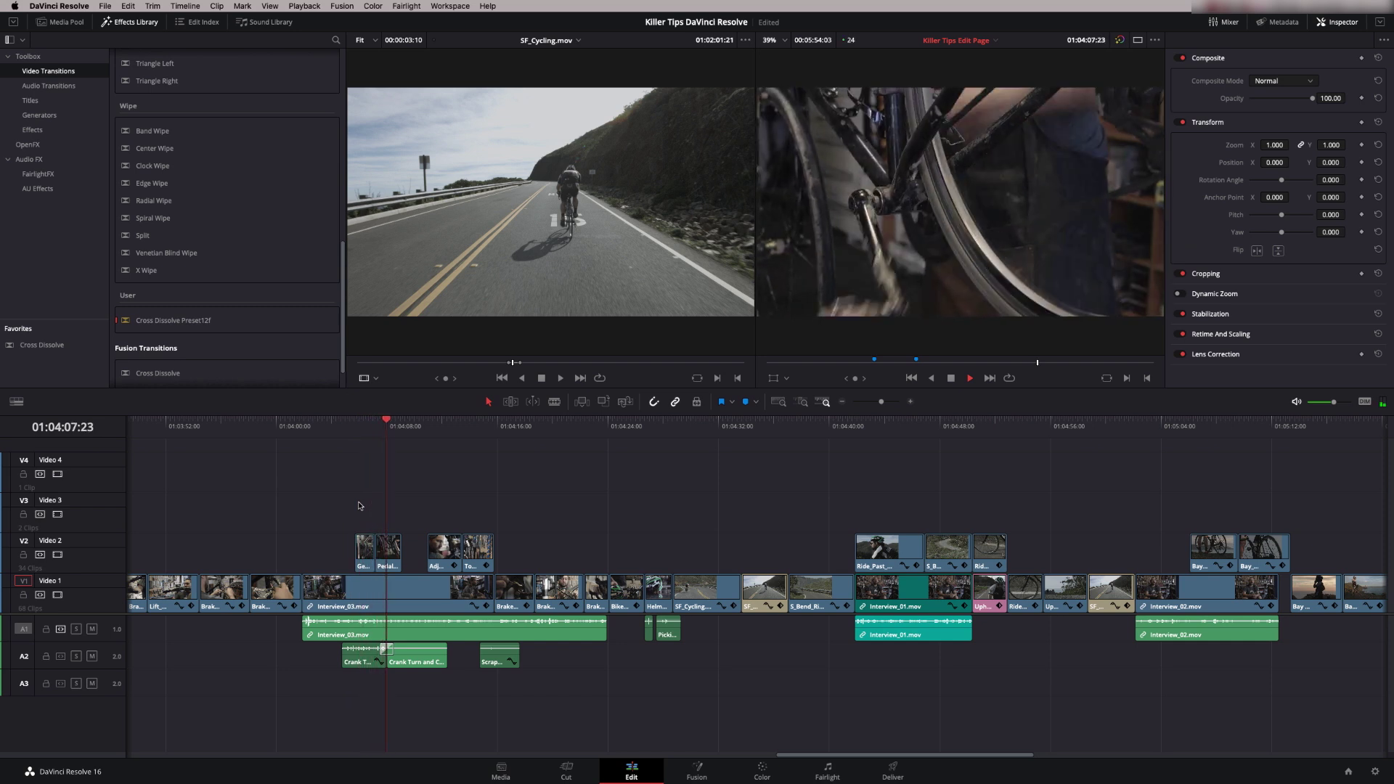
key("space")
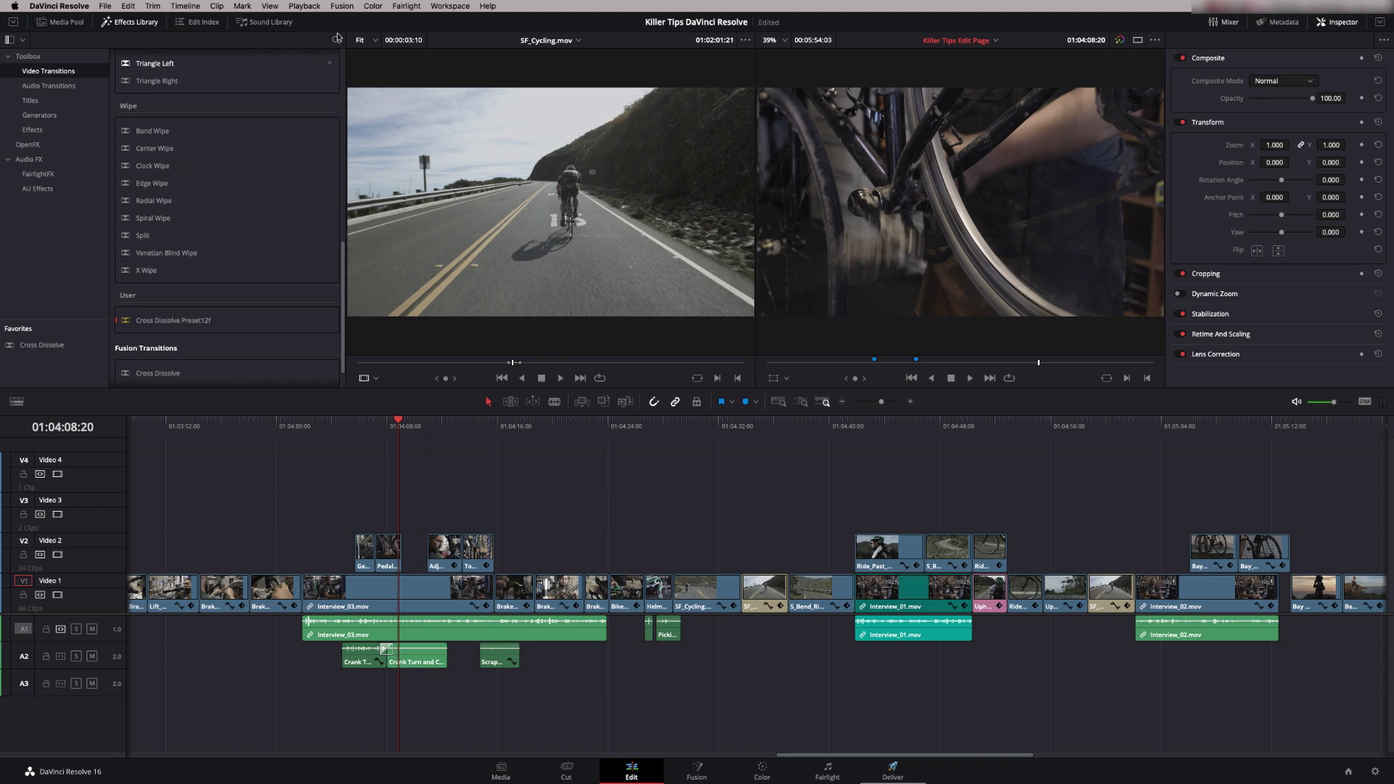
Step: Turn on Stop and Go To Last Position, then test it by playing and stopping from 01:04:04:18 in Interview_03
left_click(304, 5)
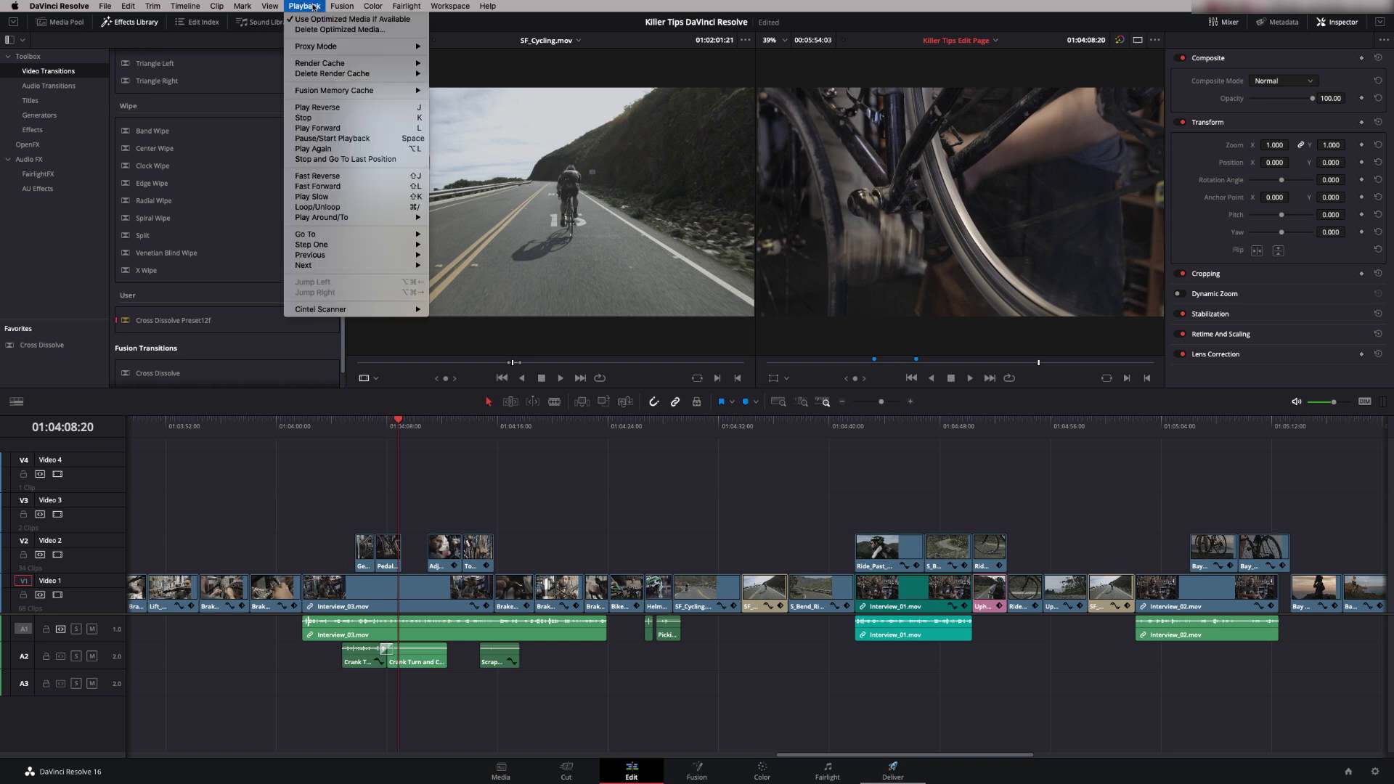
left_click(339, 160)
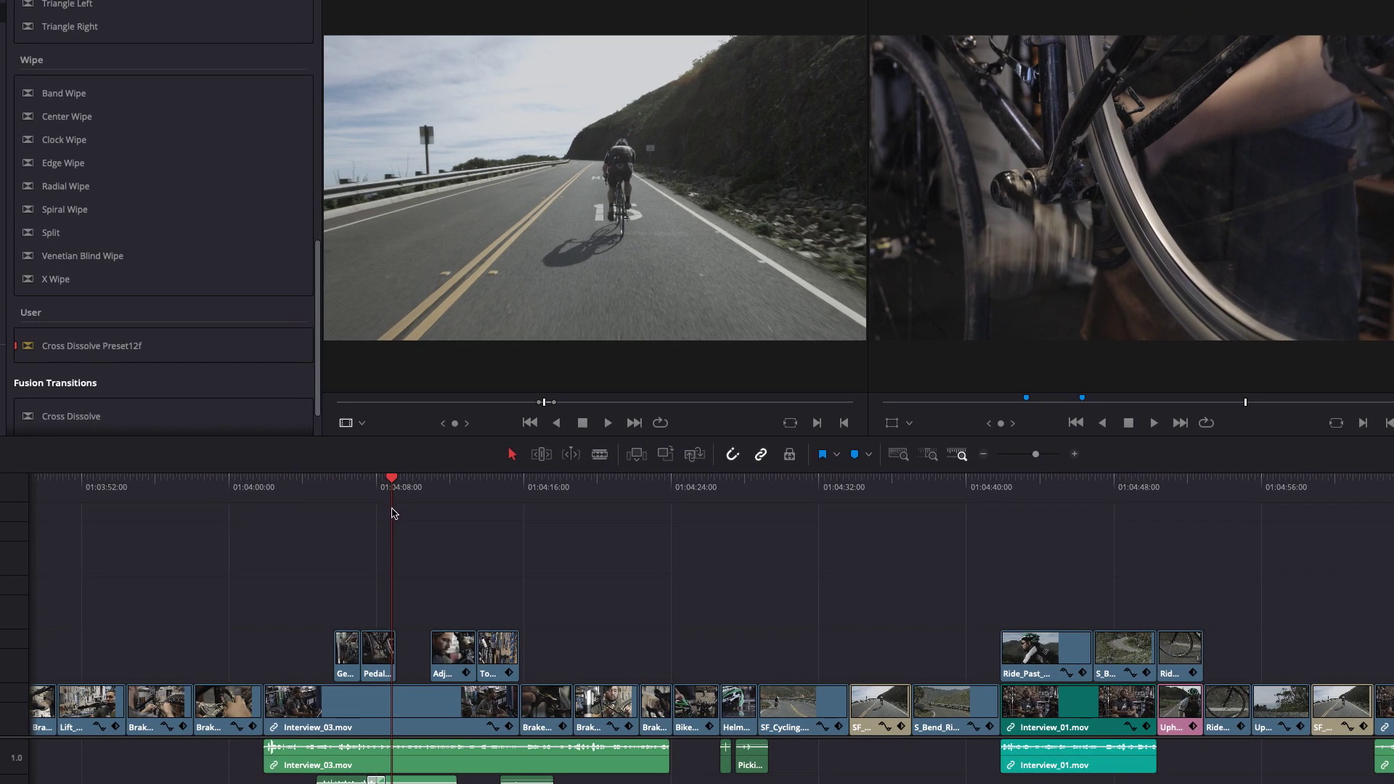
left_click(391, 480)
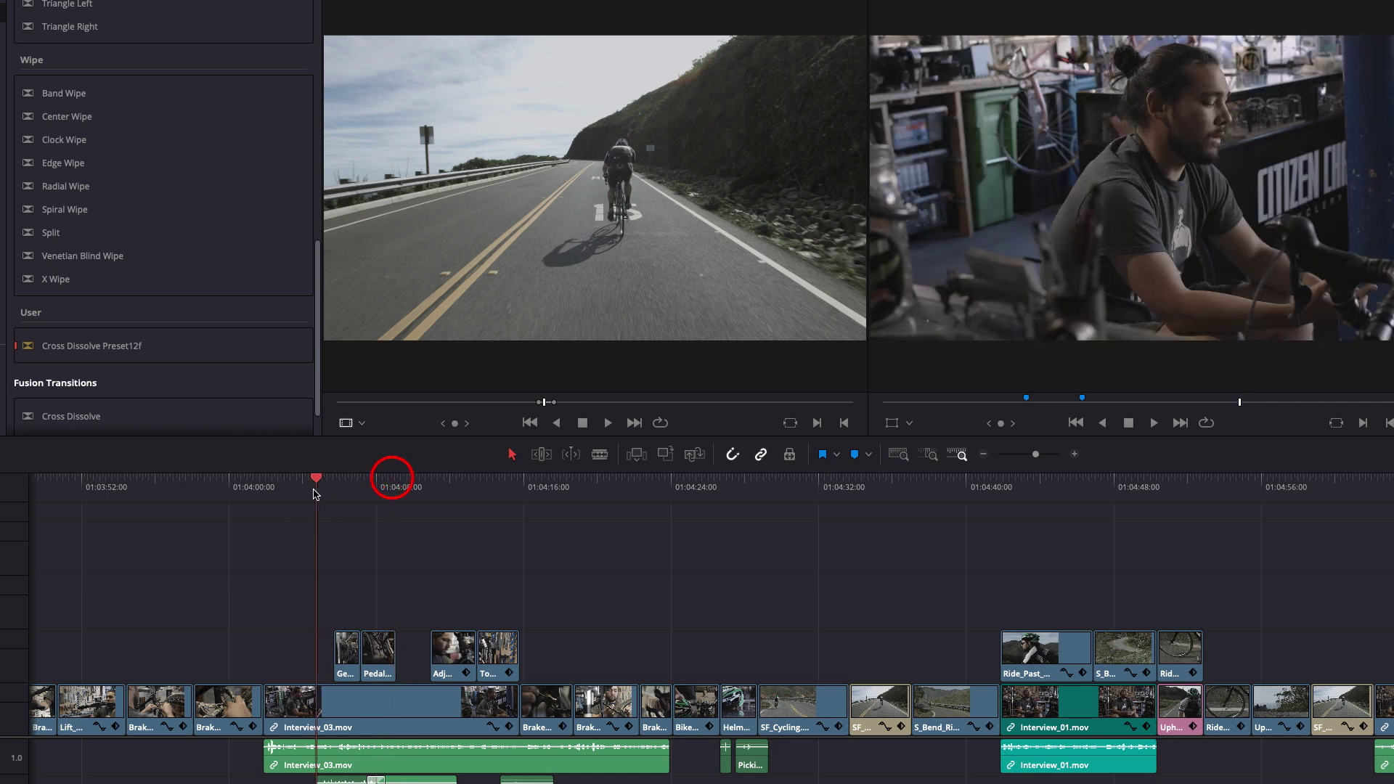
key("space")
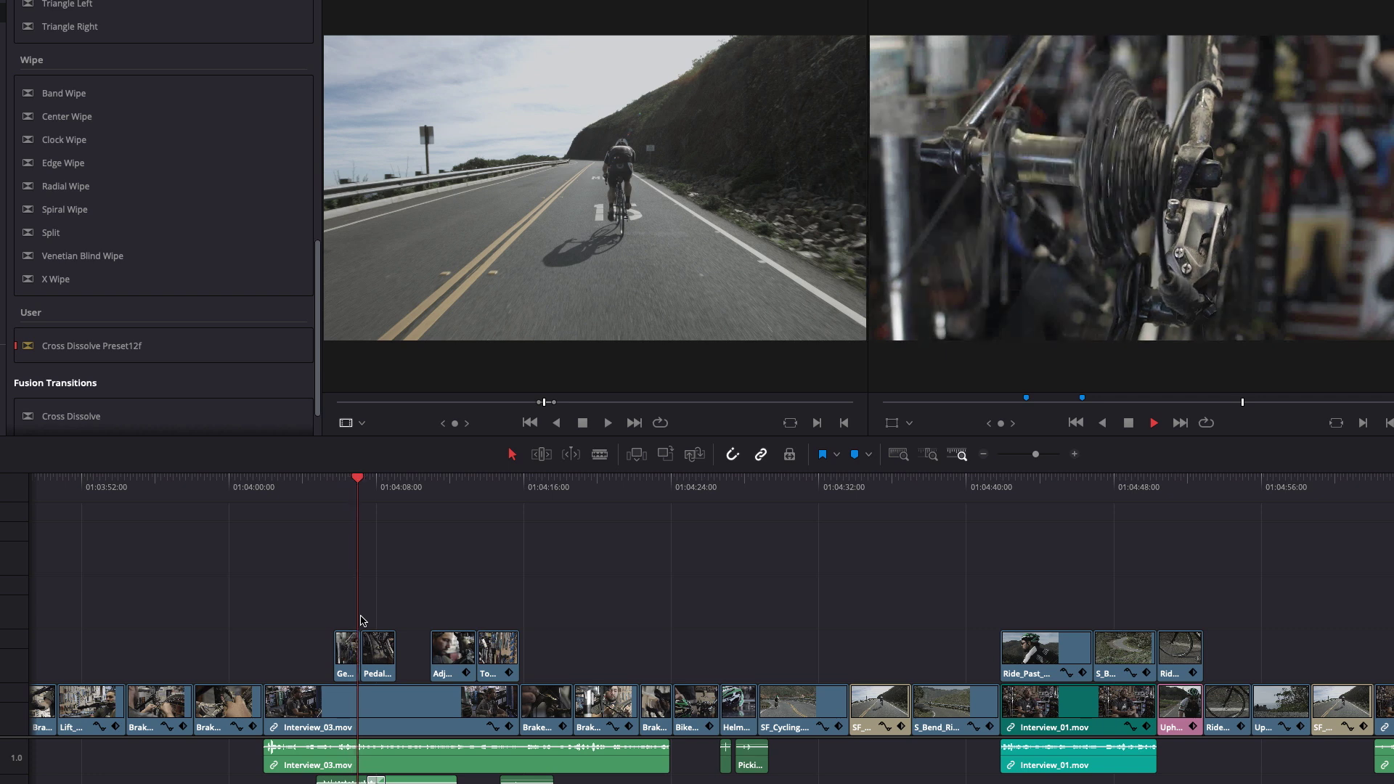
key("space")
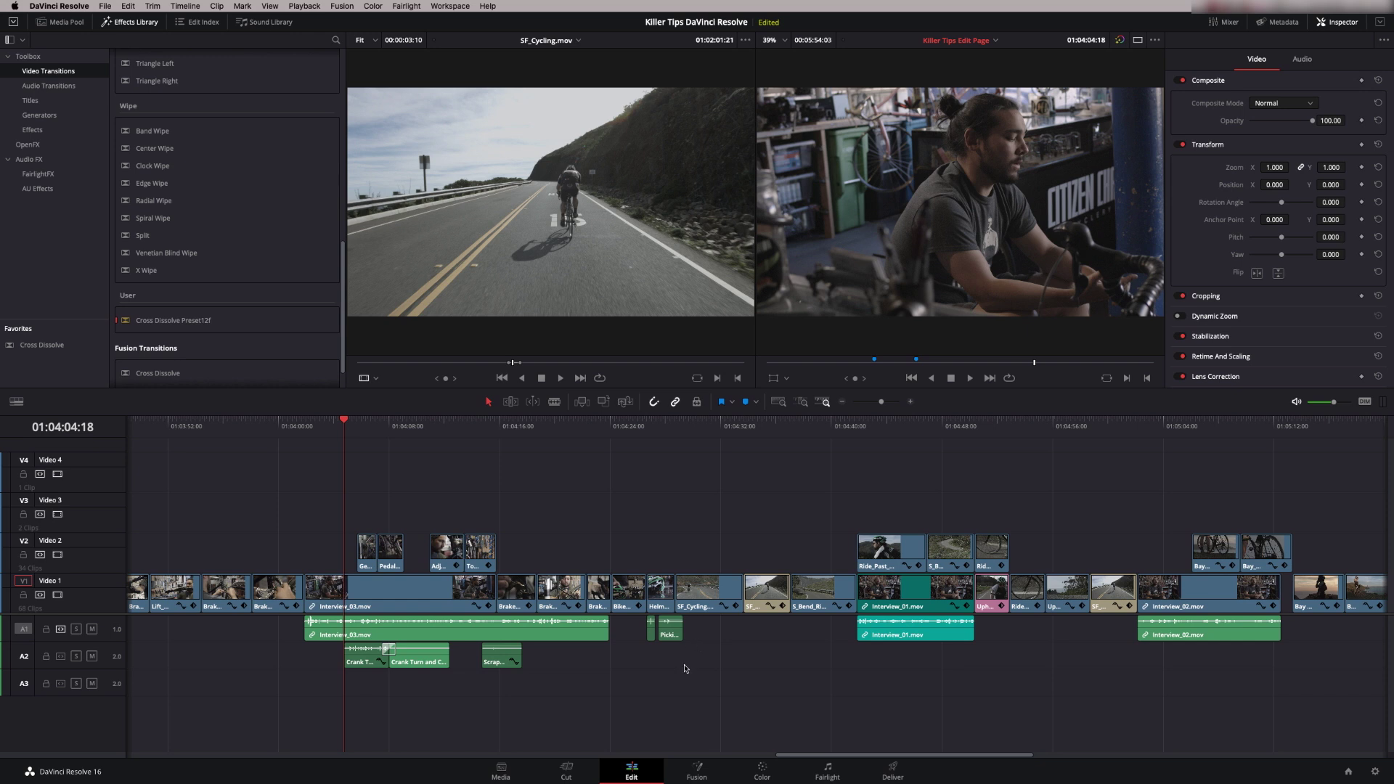
Step: Look up the Stop and Go To Last Position shortcut in Keyboard Customization by searching the Playback commands for "stop"
left_click(45, 6)
left_click(78, 29)
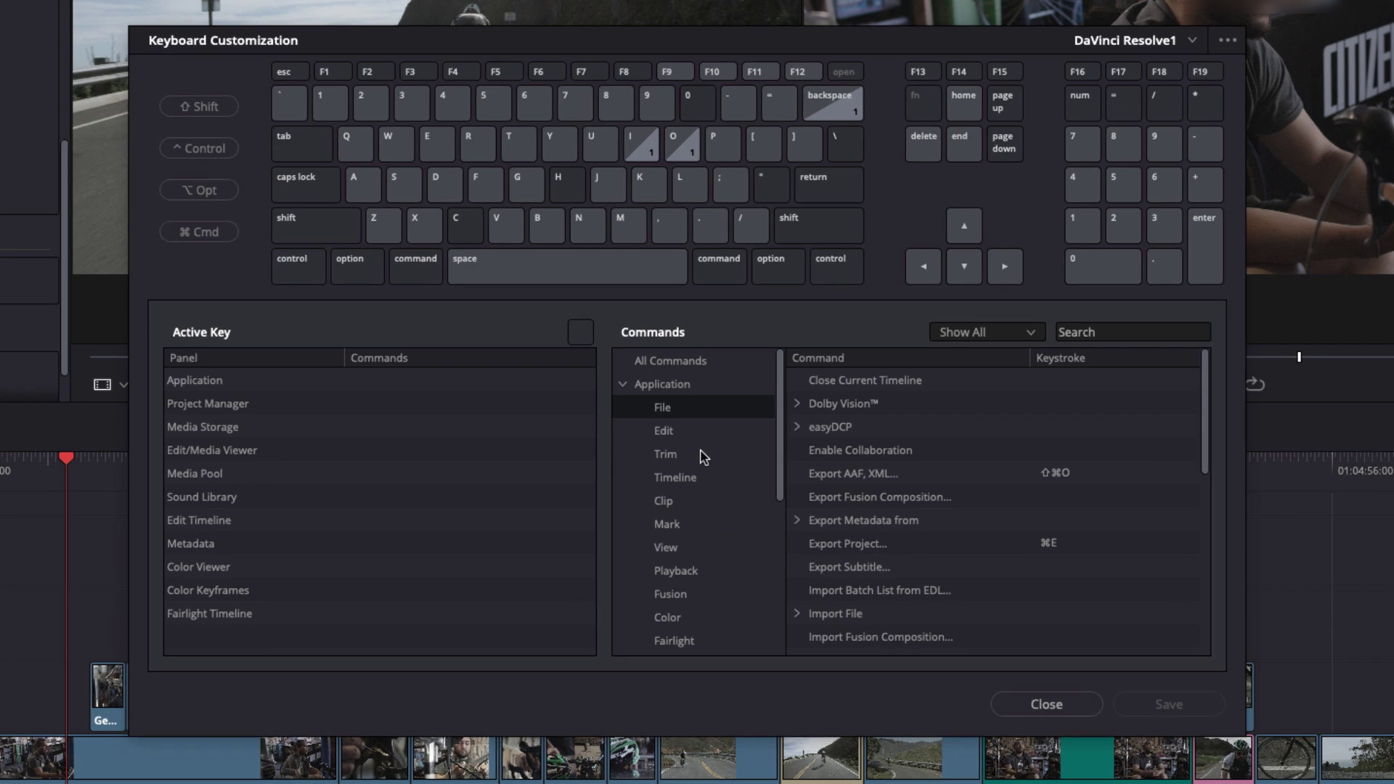
left_click(676, 572)
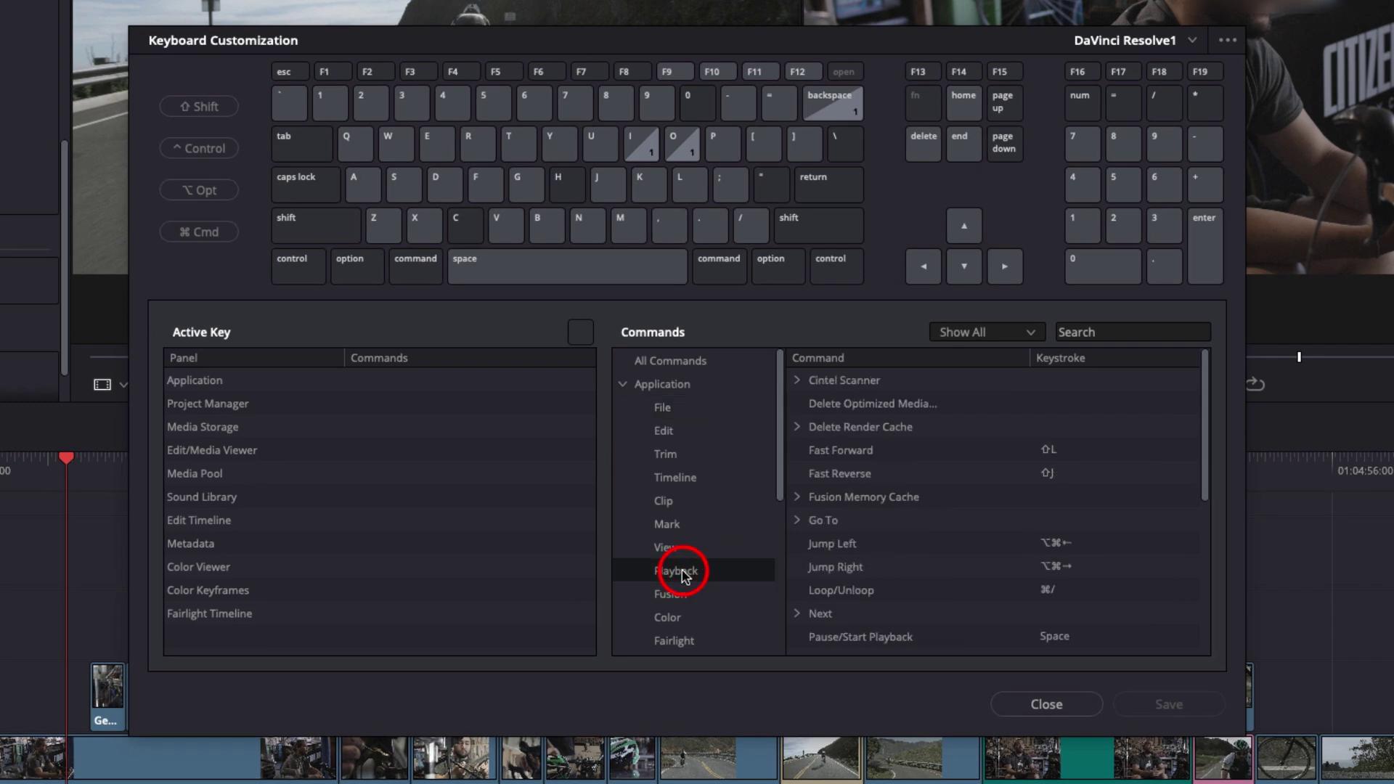
left_click(1097, 331)
type("stop")
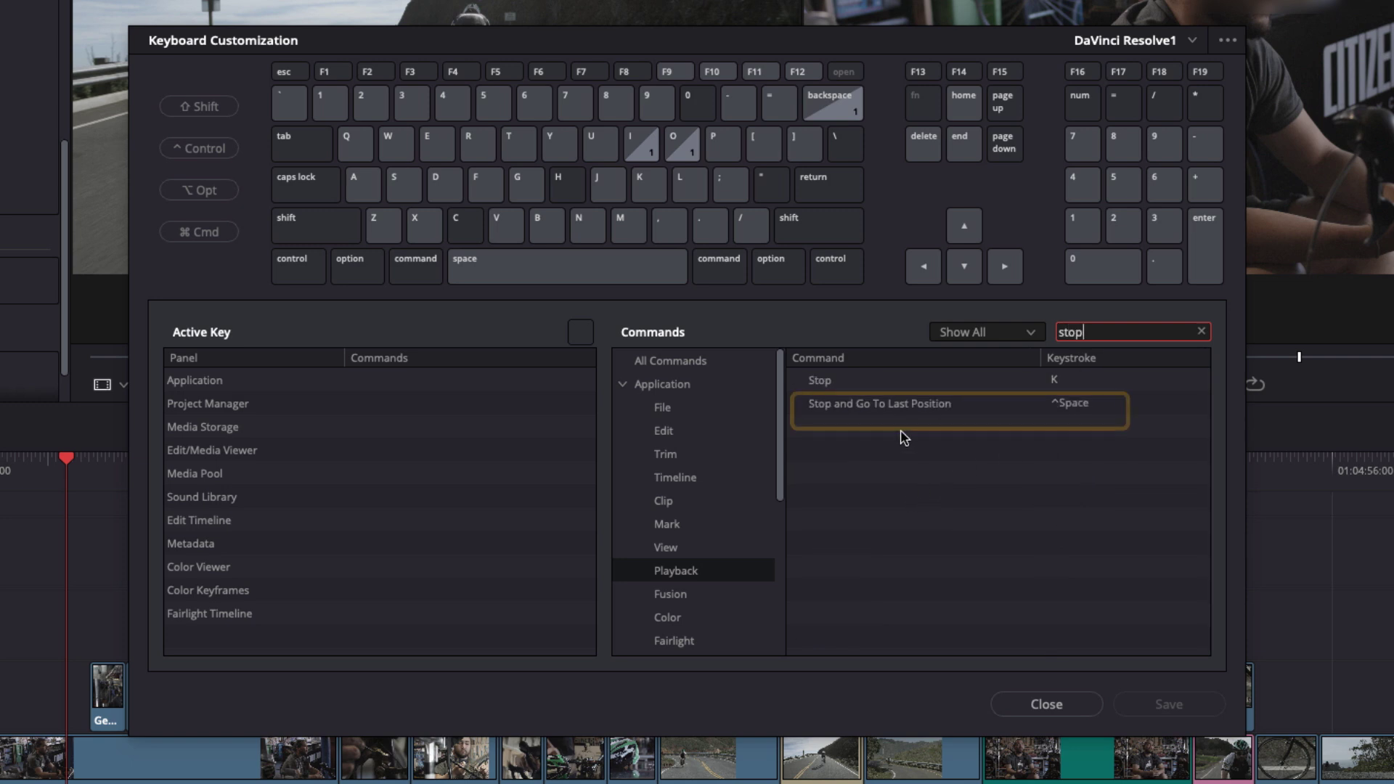
left_click(874, 405)
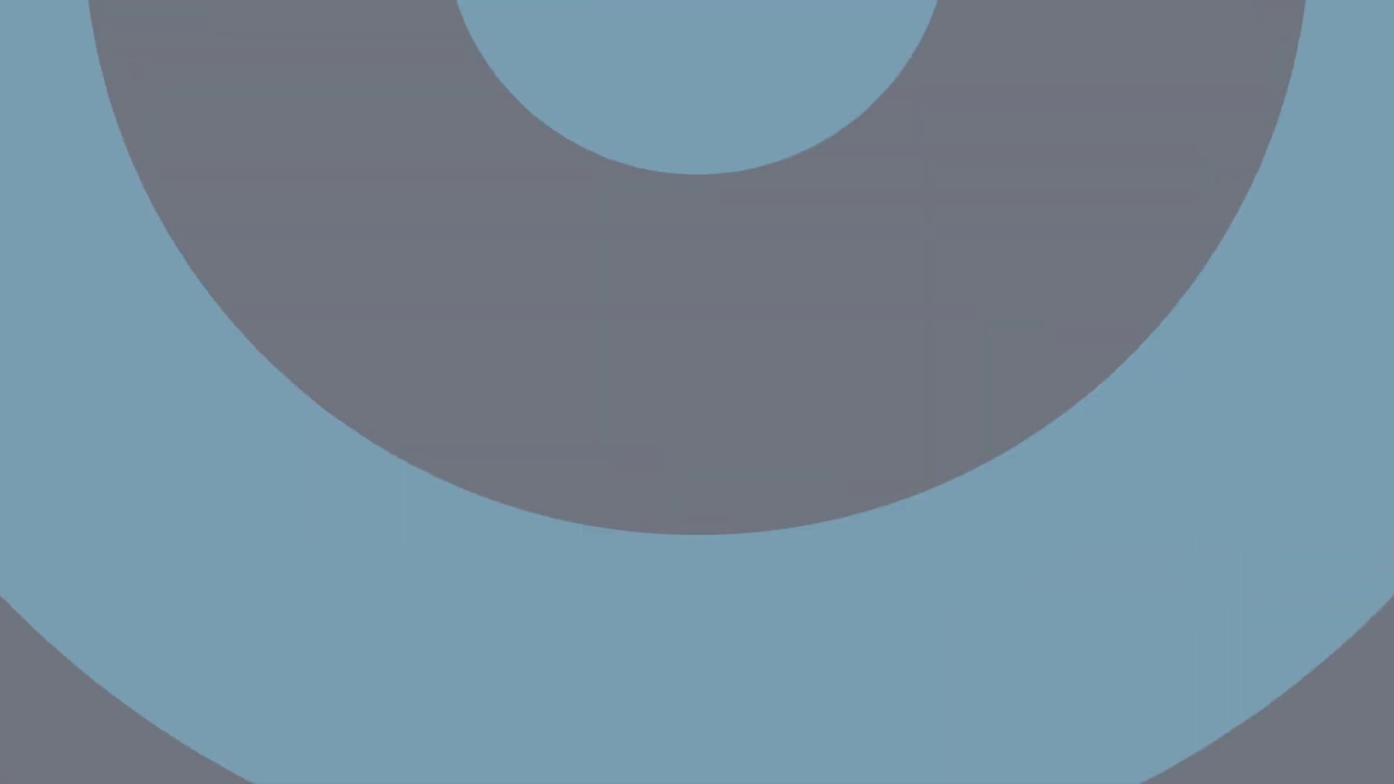